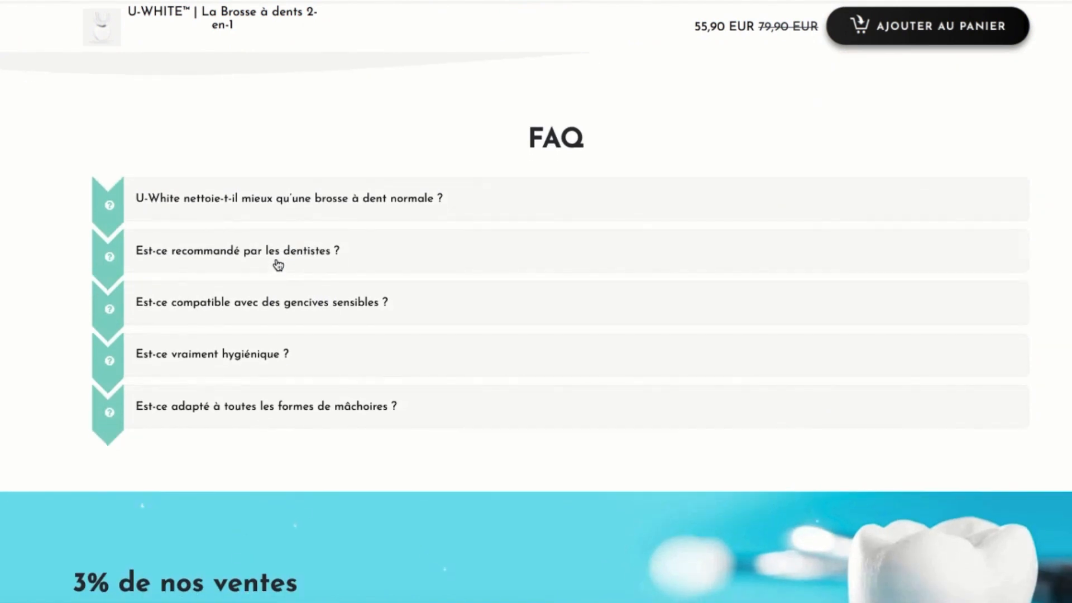
Step: Look over the FAQ accordion styles on the product page by trying the question "U-White nettoie-t-il mieux qu'une brosse à dent normale ?"
click(281, 212)
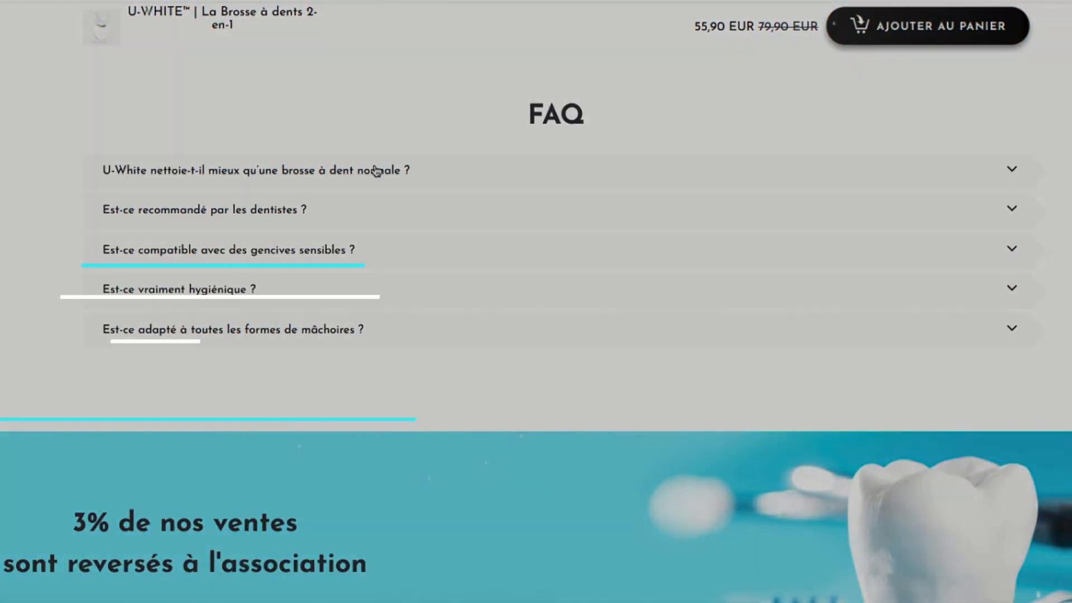
click(377, 171)
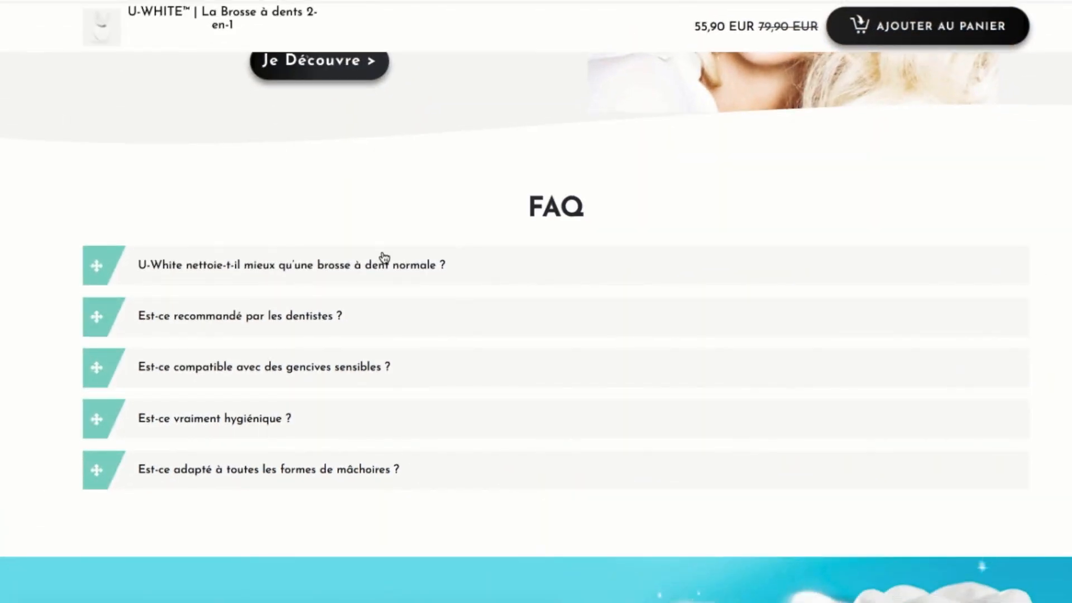
click(384, 258)
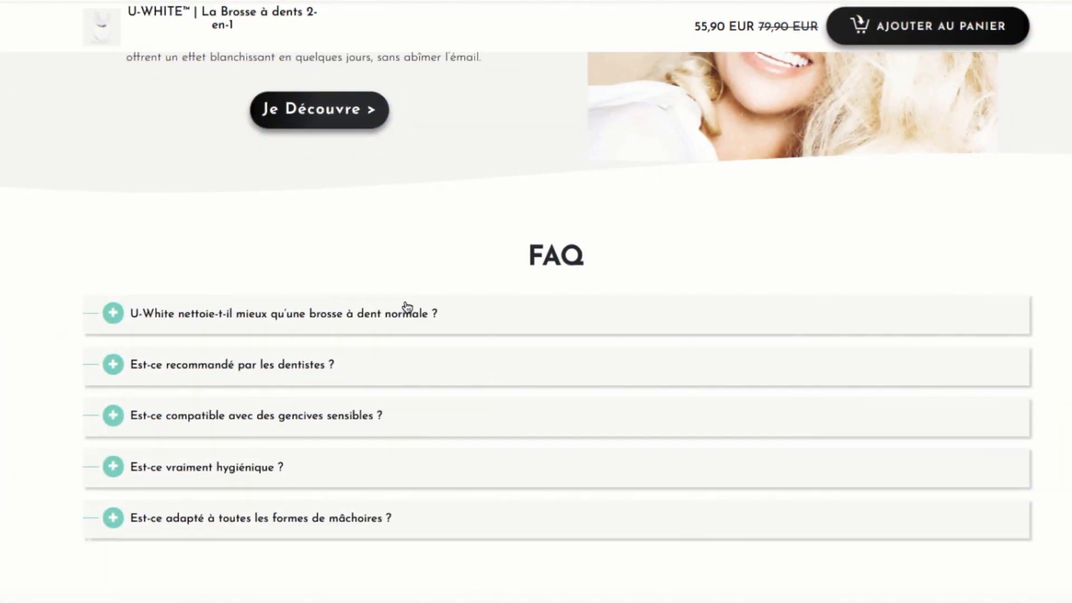
click(408, 307)
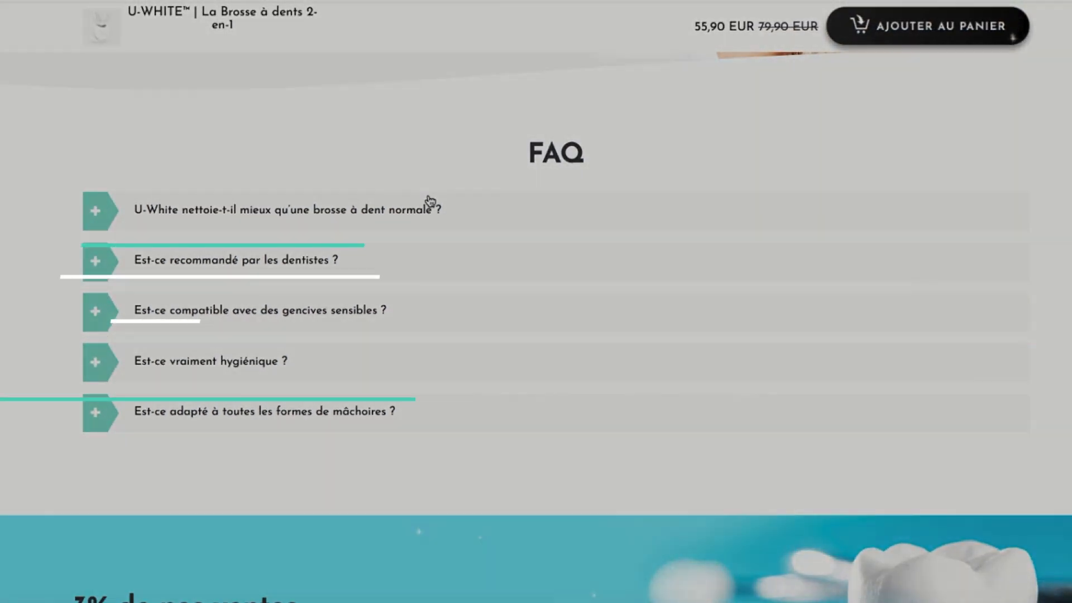
click(430, 202)
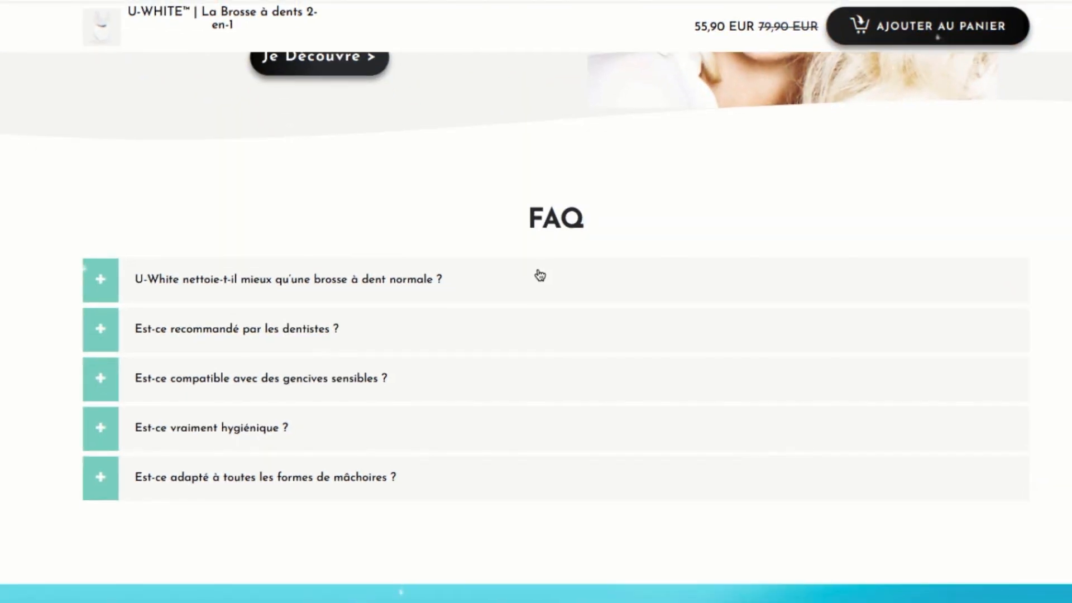
click(539, 277)
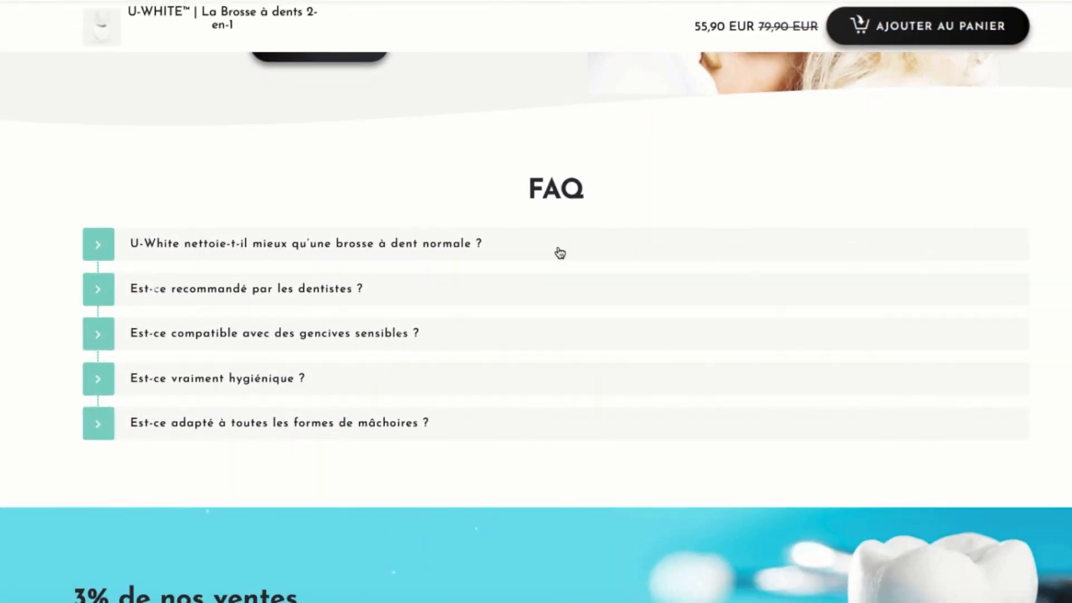
click(559, 252)
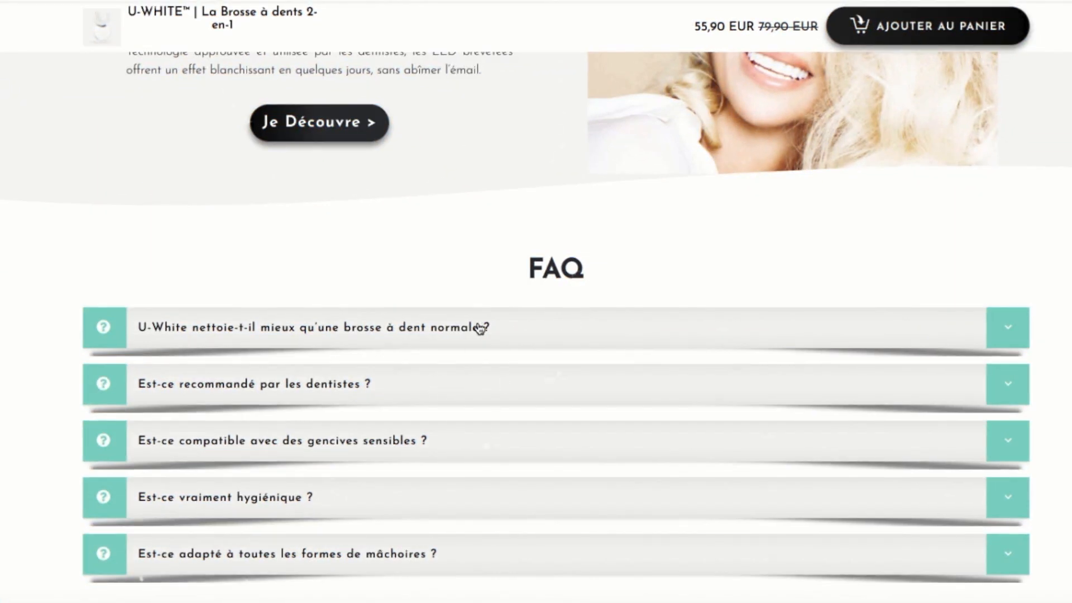
click(479, 328)
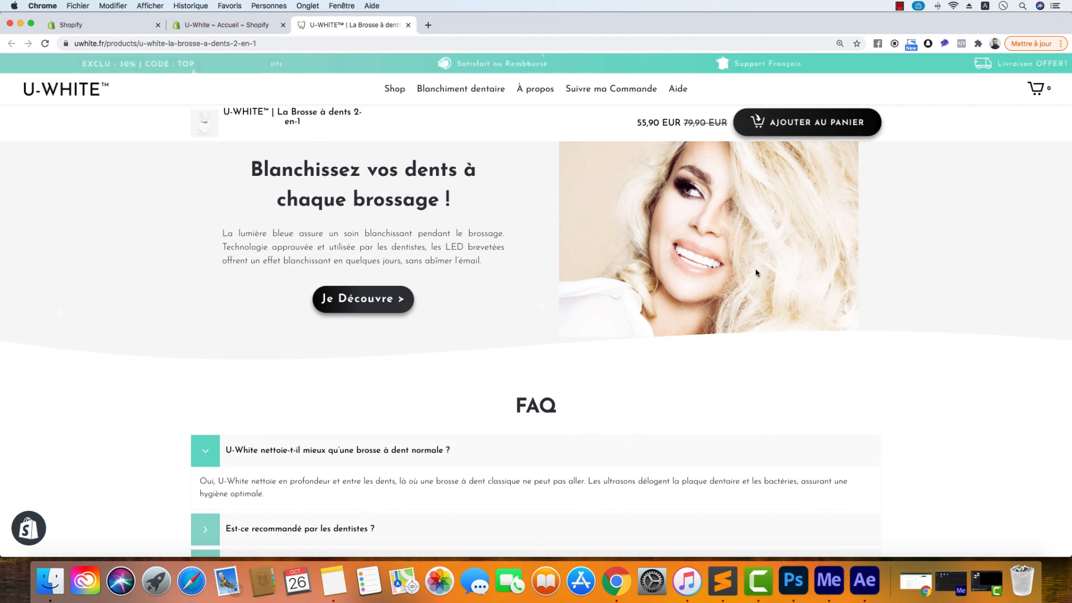
Step: Switch to the Fastlane Editor in Shopify and open the product "U-WHITE™ | La Brosse à dents 2-en-1" from its Products list
scroll(524, 307, up, 15)
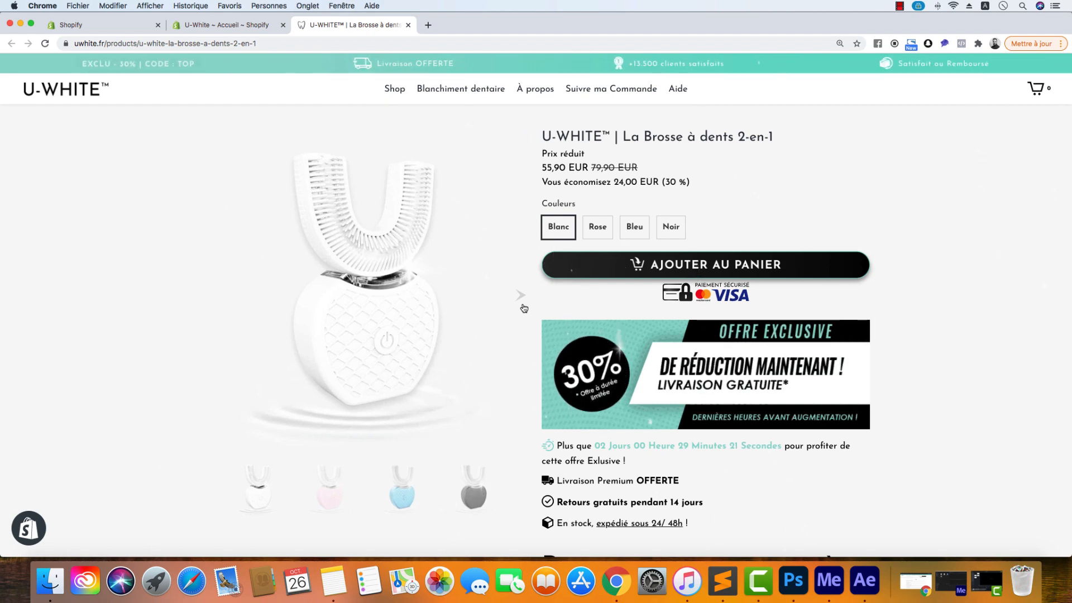
scroll(523, 365, down, 12)
scroll(523, 365, up, 5)
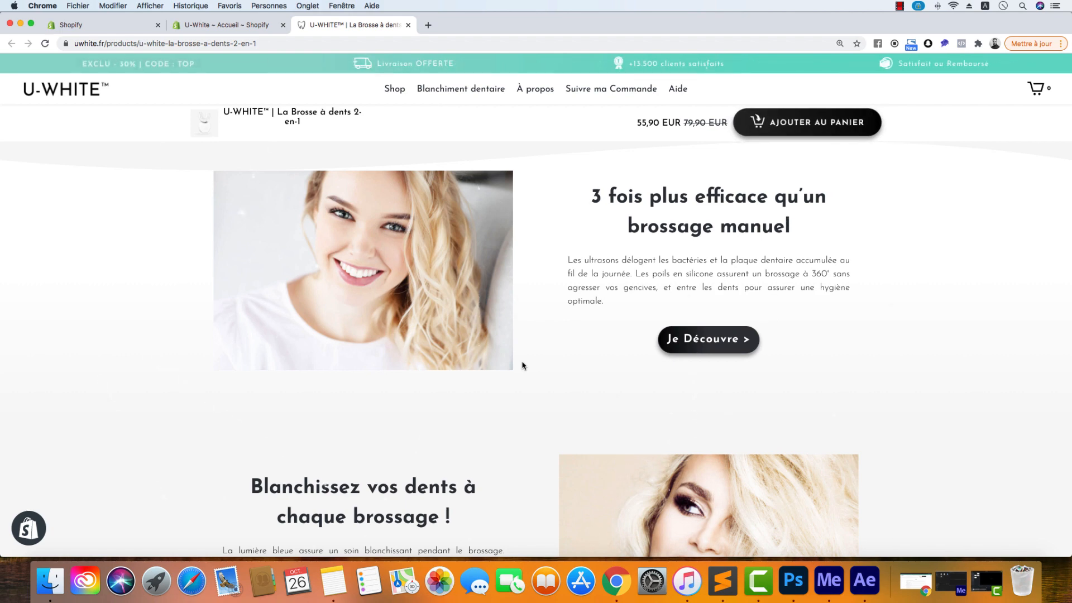
scroll(522, 364, down, 6)
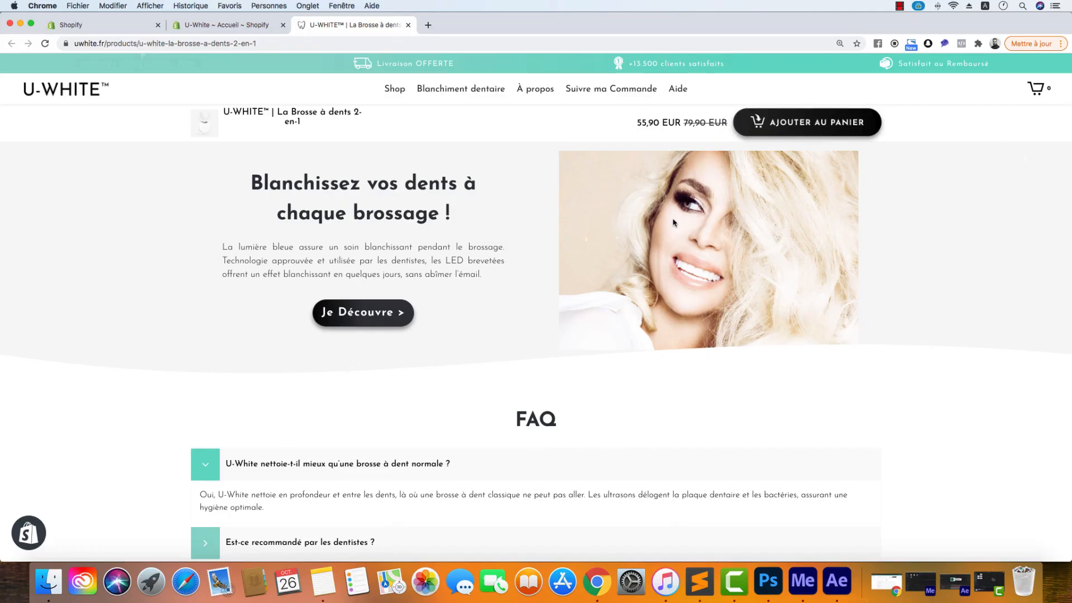
click(211, 25)
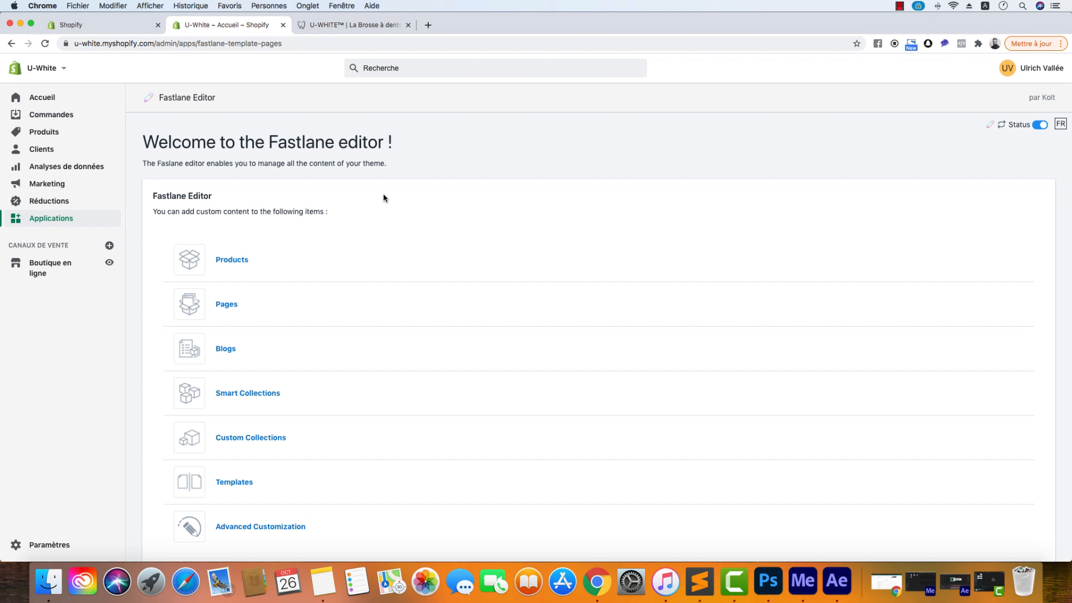
click(221, 261)
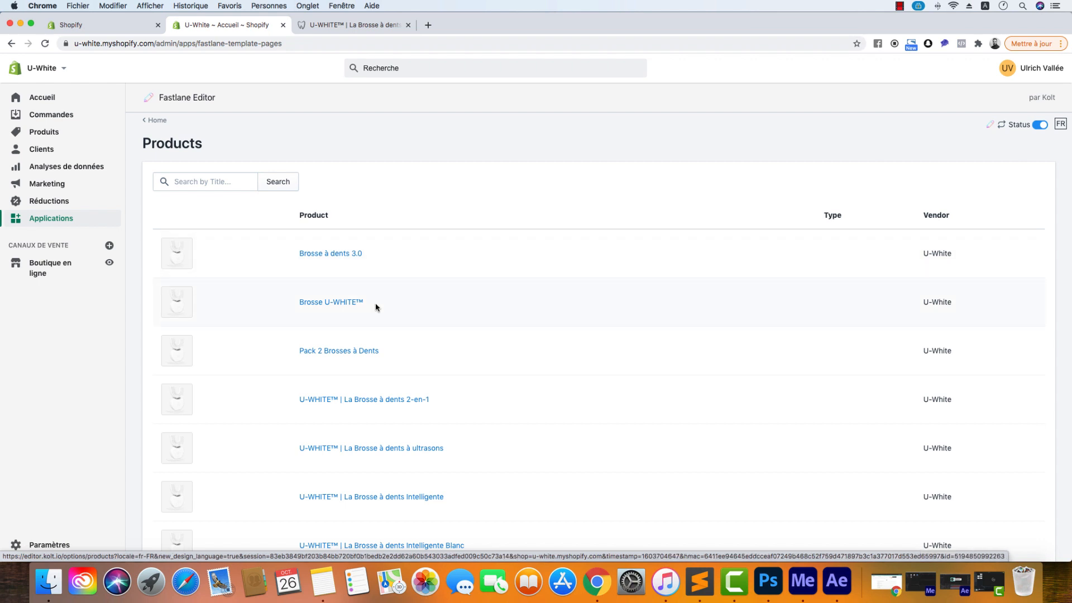
scroll(376, 306, down, 3)
scroll(375, 306, up, 2)
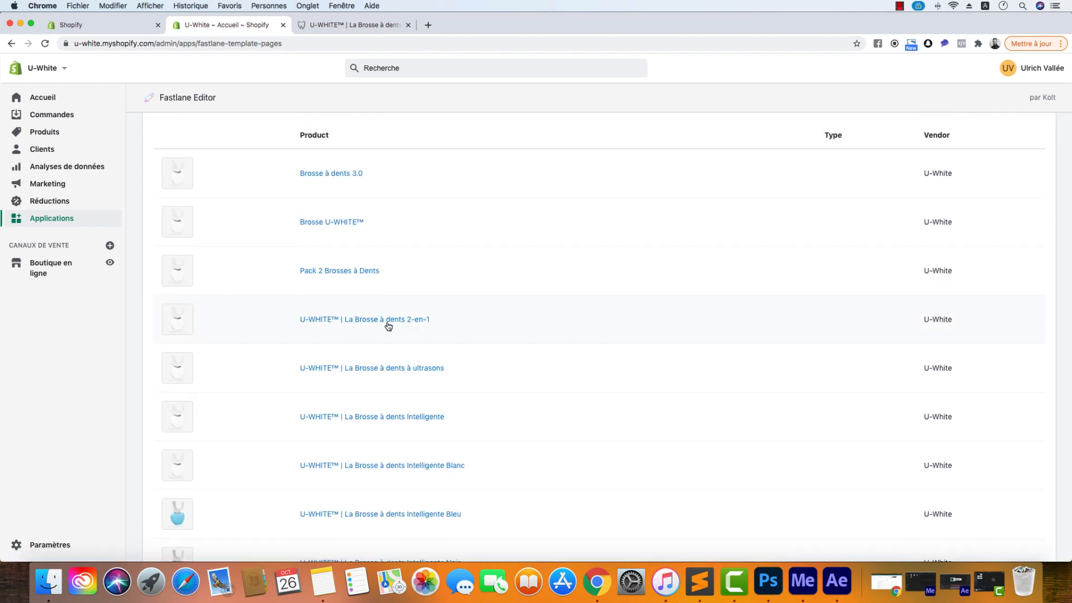
click(389, 322)
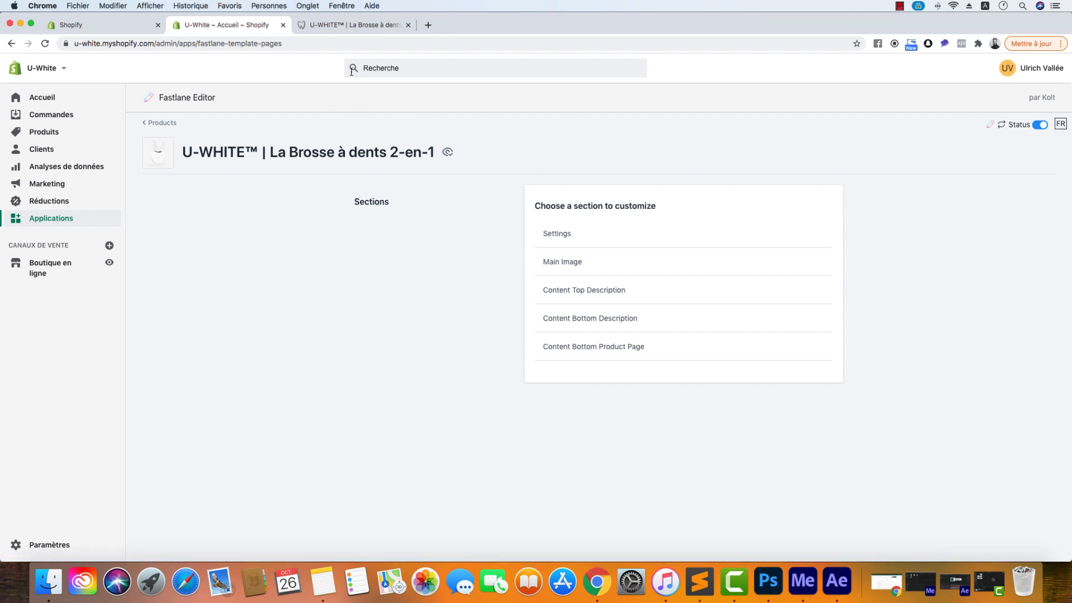
Step: Examine the live product page's image-and-text blocks and FAQ below the description to identify the section that holds them
click(357, 25)
scroll(361, 239, down, 10)
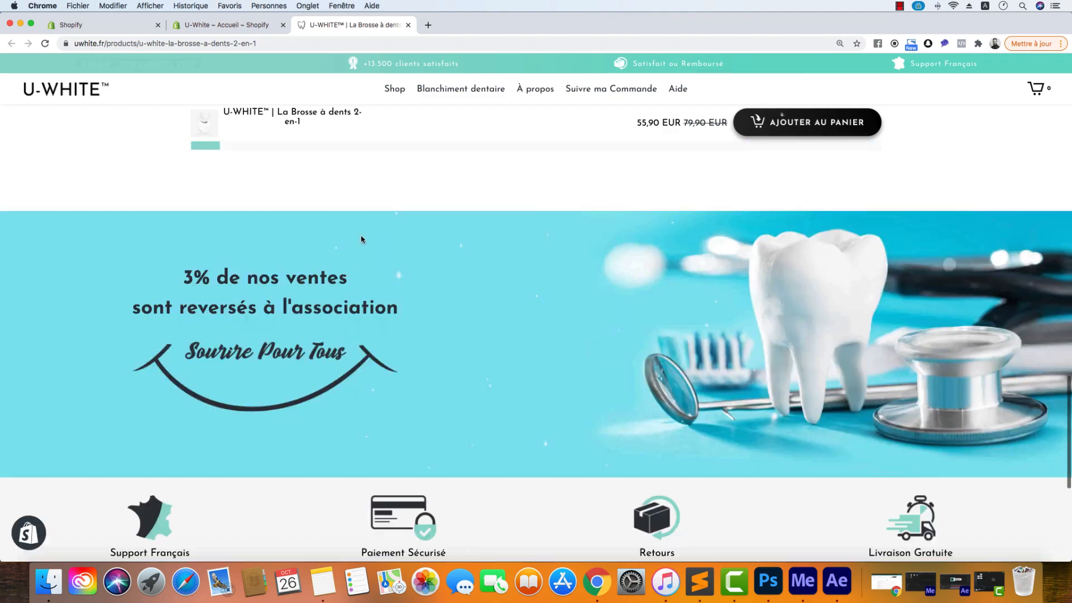
scroll(361, 239, up, 10)
scroll(360, 239, down, 8)
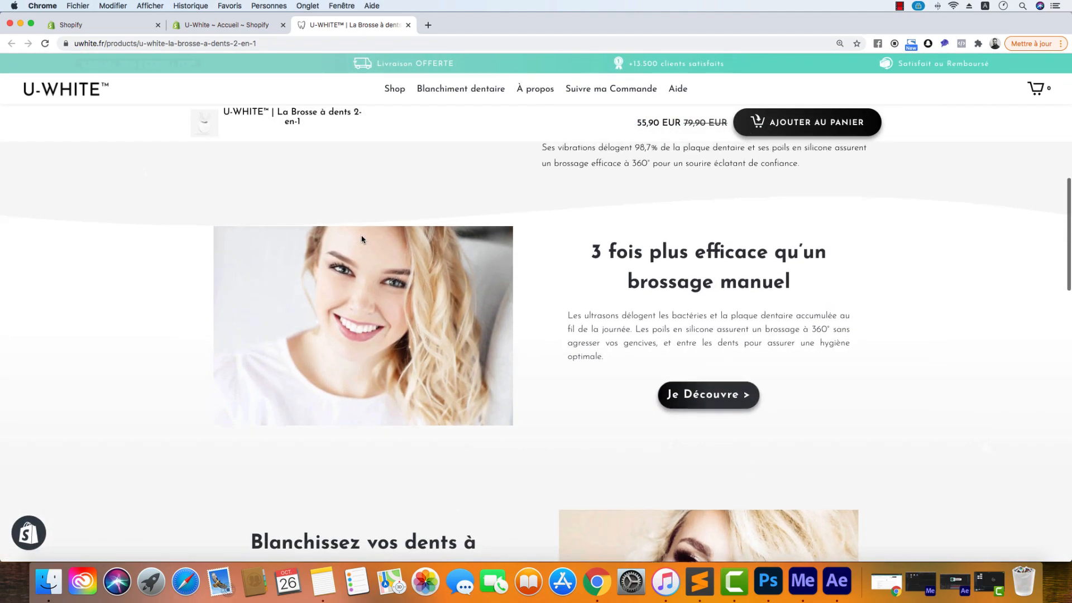
scroll(362, 240, down, 4)
scroll(364, 232, up, 1)
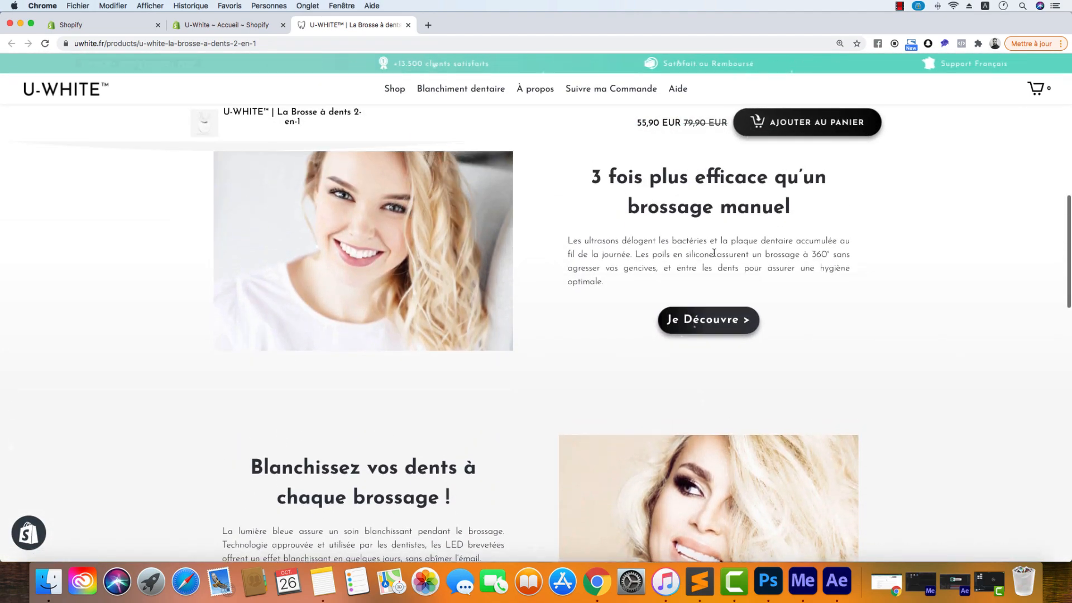
drag(713, 252, 589, 167)
scroll(359, 258, down, 15)
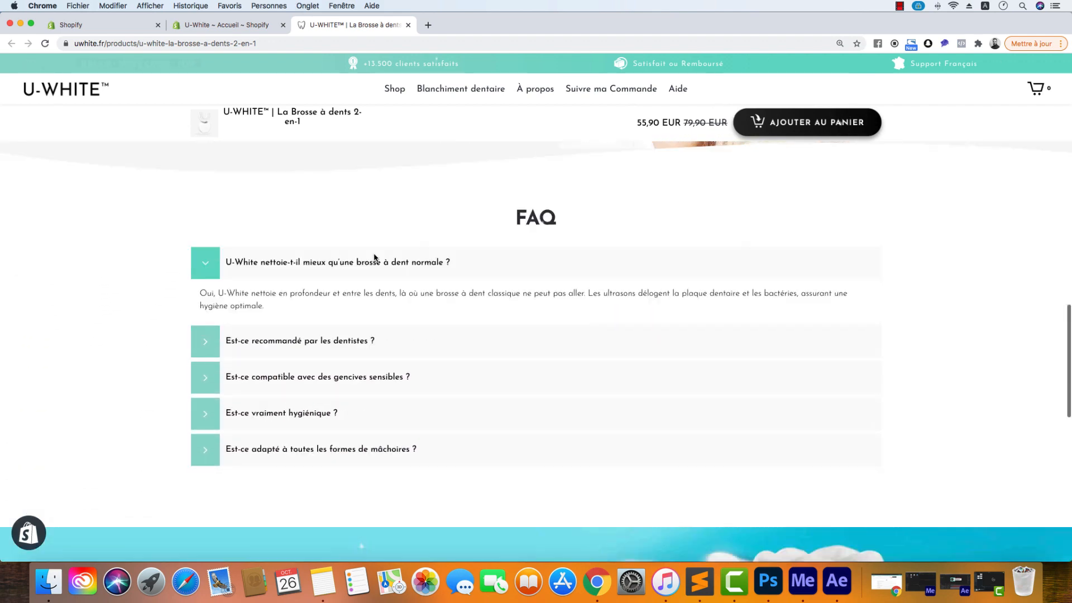
scroll(374, 257, down, 4)
scroll(373, 254, up, 3)
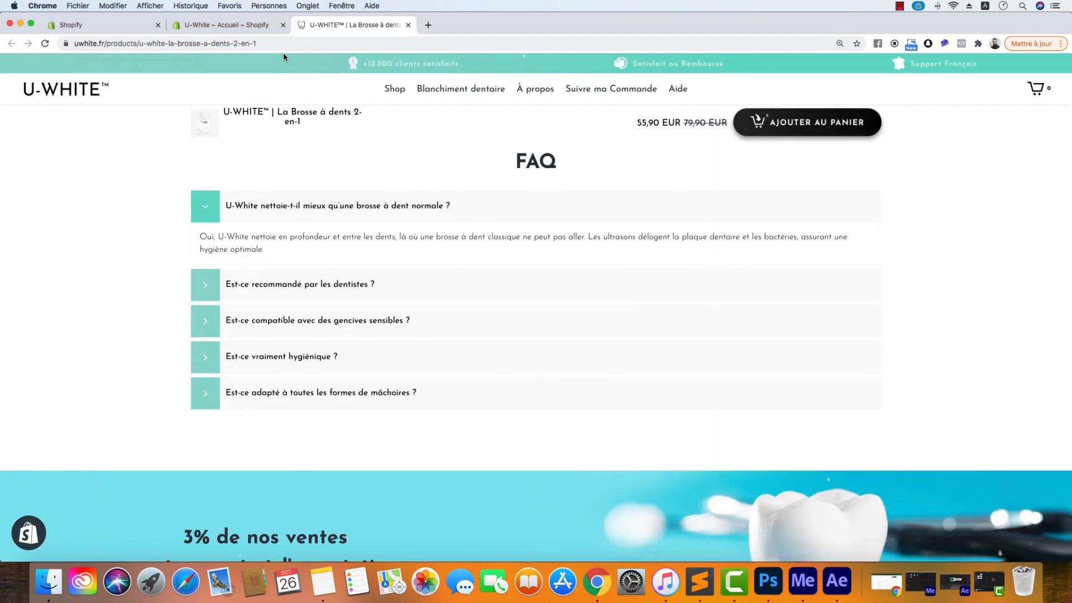
Step: Return to the product in the Fastlane Editor and open its Content Bottom Description section
click(260, 28)
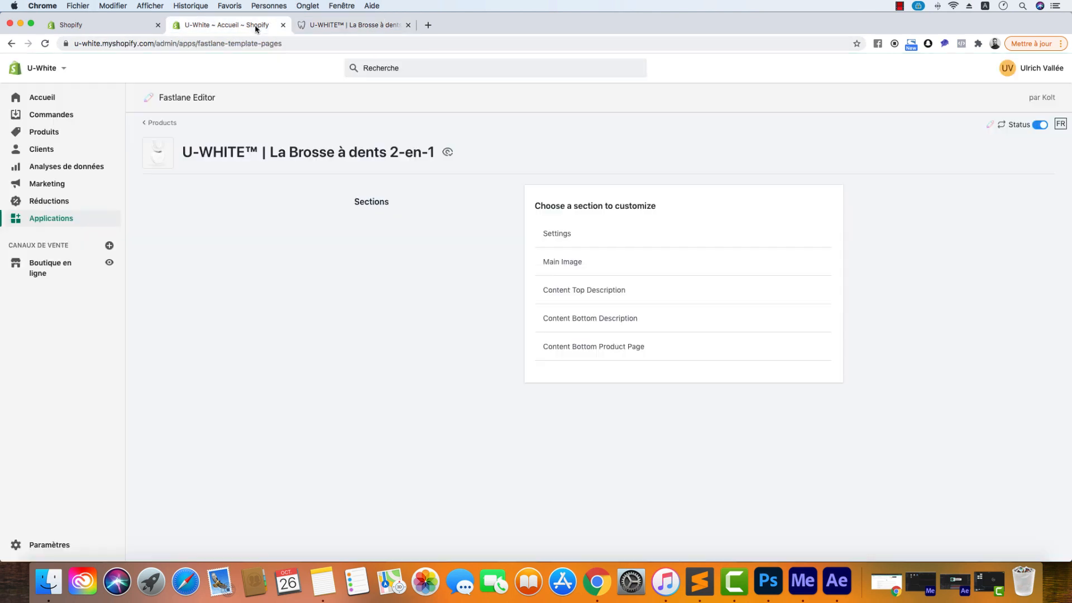
click(592, 323)
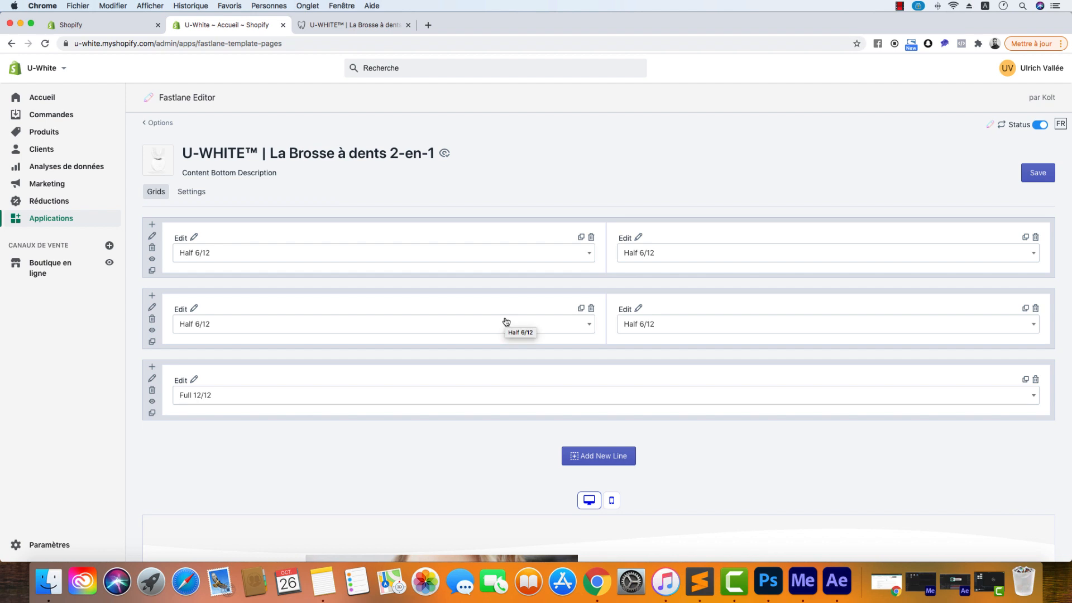
Step: Compare the section's grid lines with the image-and-text rows and the FAQ block on the live product page
click(358, 25)
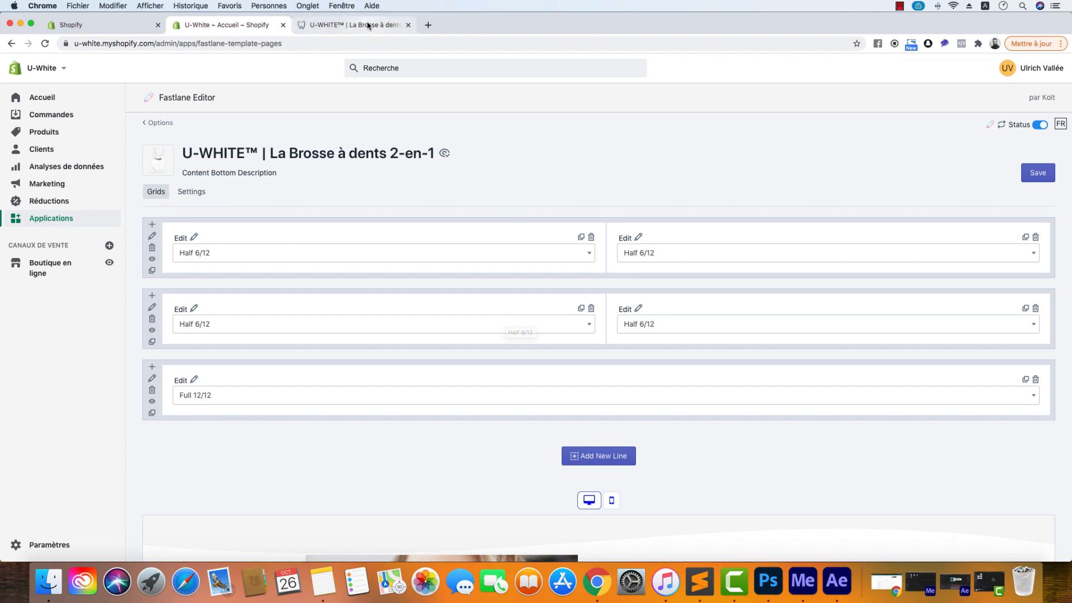
scroll(482, 250, up, 3)
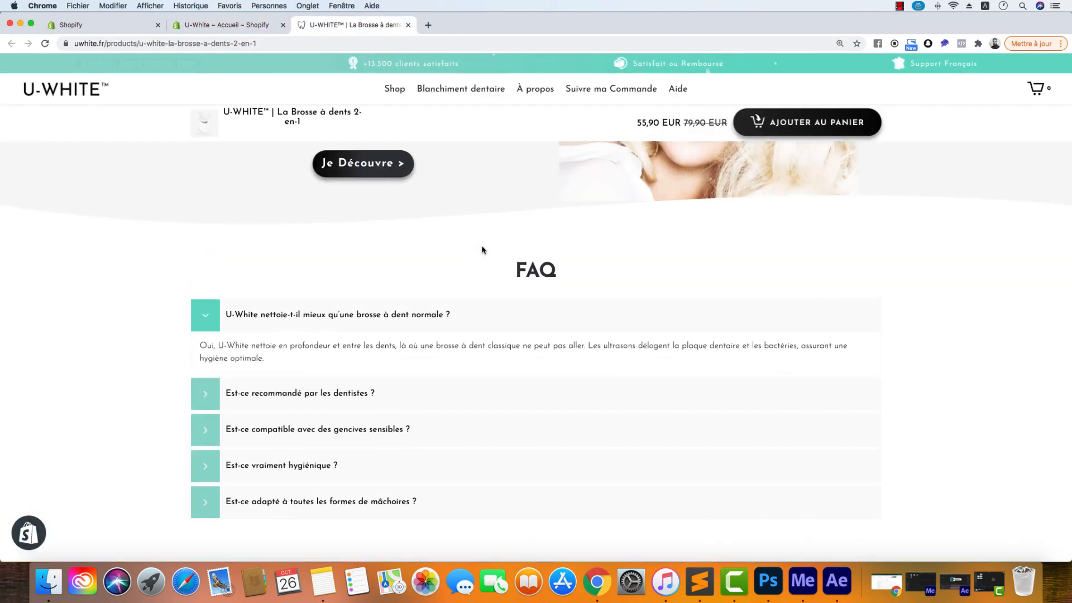
scroll(483, 250, up, 5)
scroll(482, 250, up, 8)
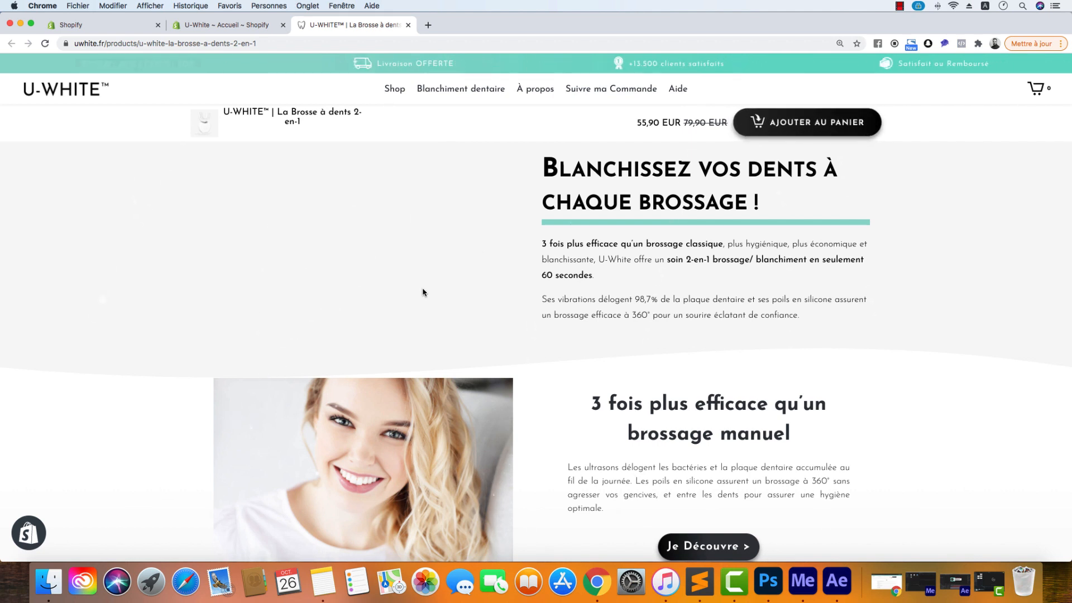
scroll(423, 291, down, 2)
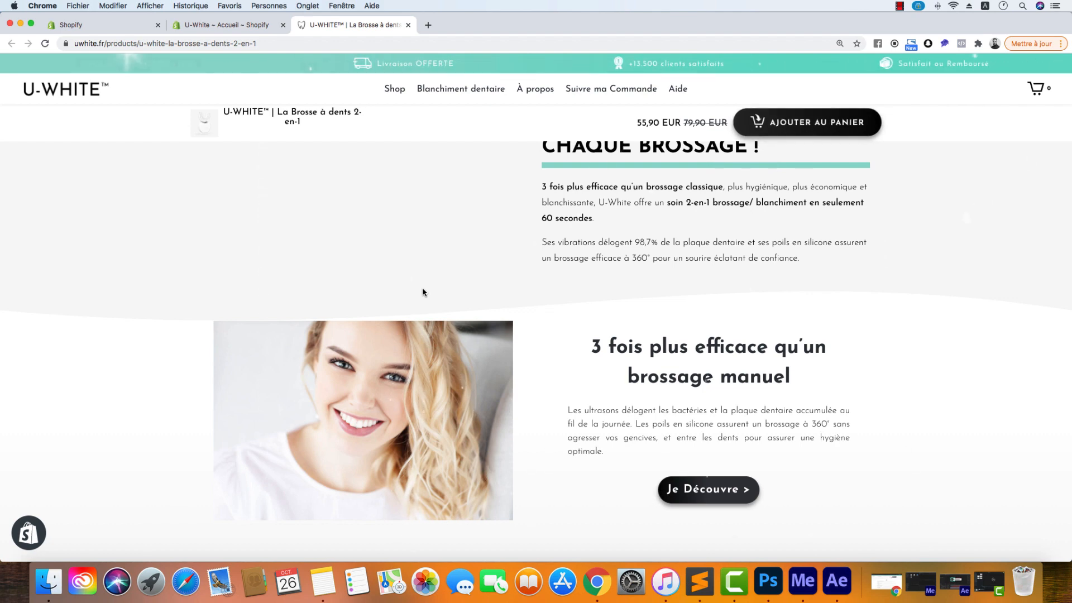
scroll(422, 292, down, 4)
scroll(423, 291, down, 6)
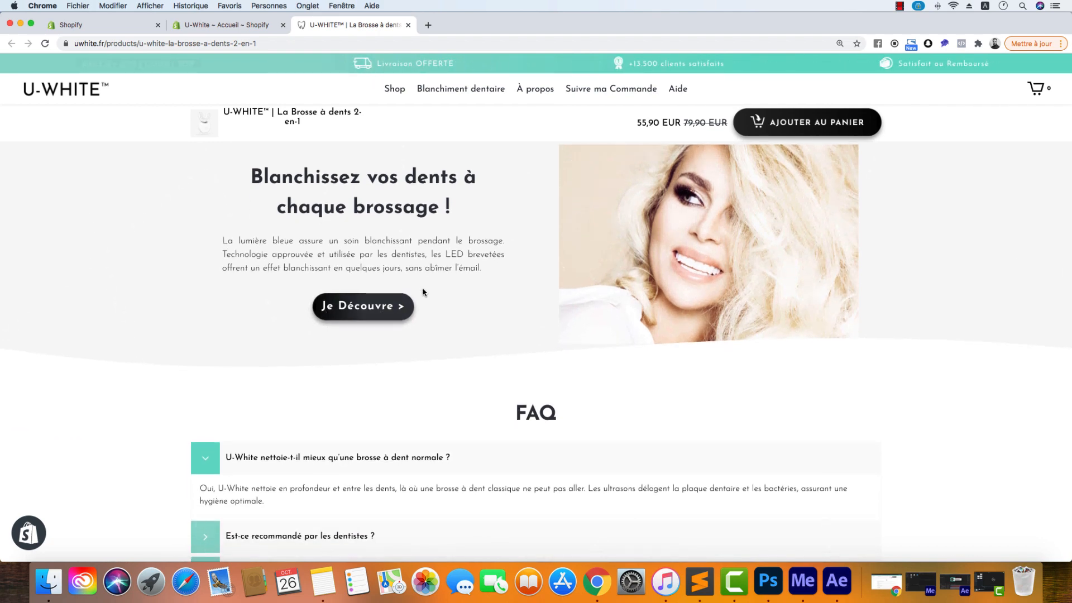
scroll(422, 292, up, 4)
scroll(497, 295, up, 3)
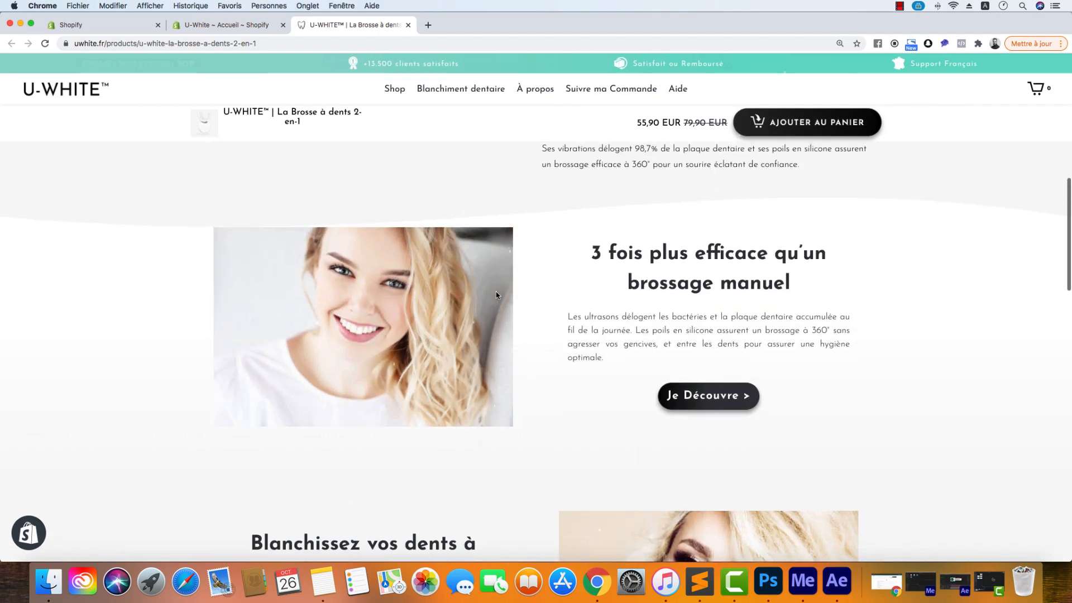
scroll(496, 291, down, 9)
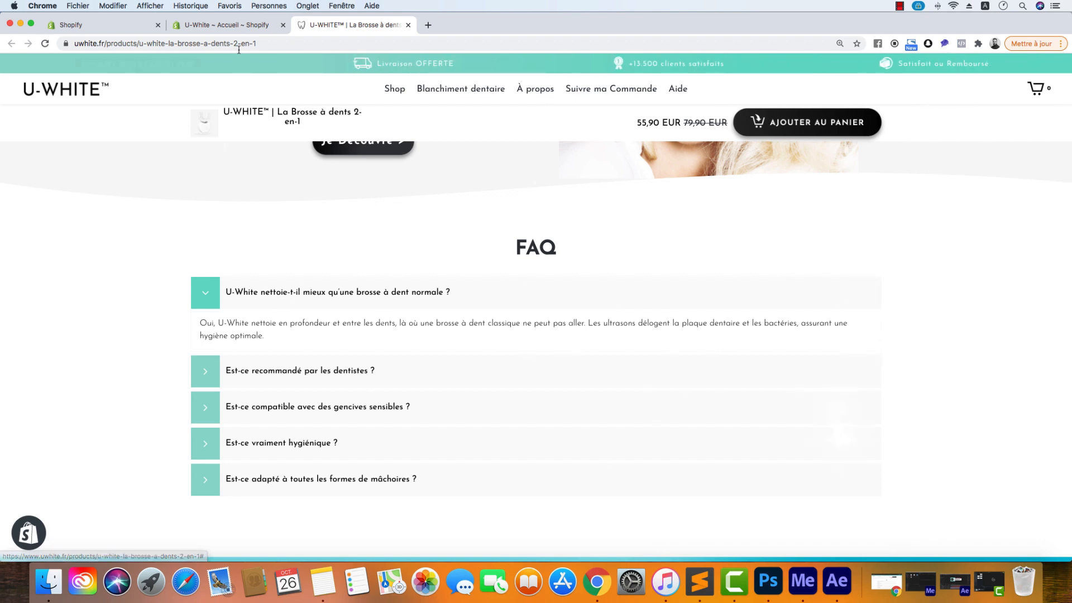
Step: Add a new line with one Full 12/12 grid at the end of Content Bottom Description and open that grid's content for editing
click(237, 30)
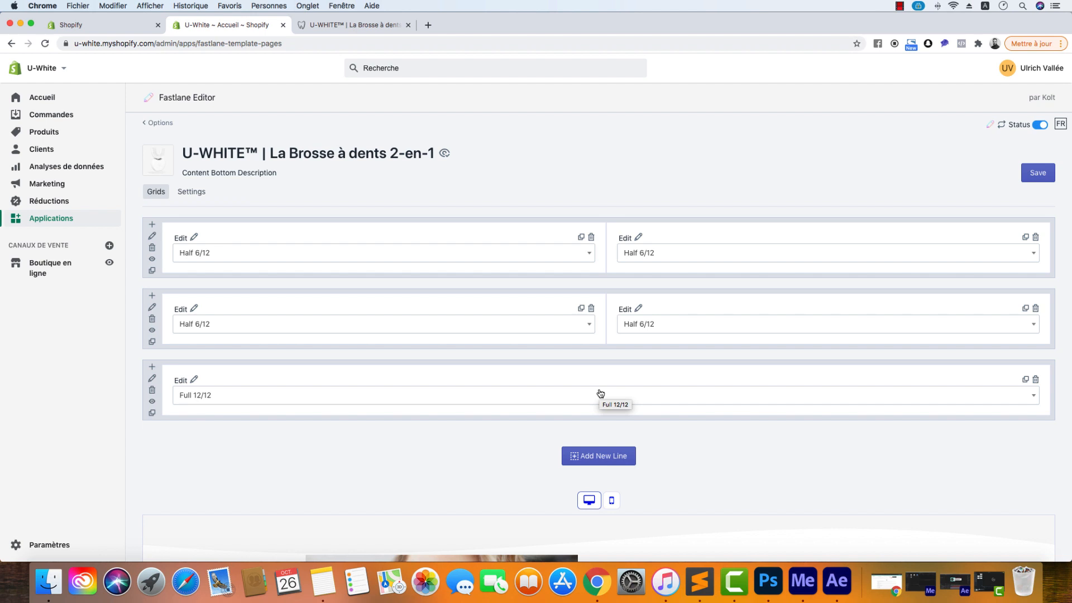
scroll(601, 393, down, 3)
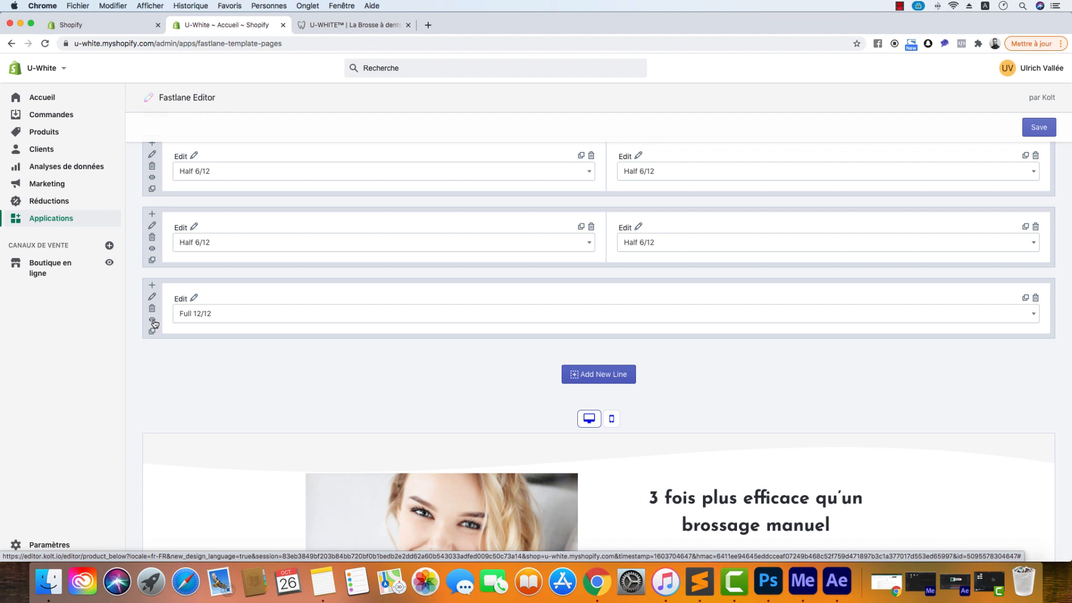
click(592, 379)
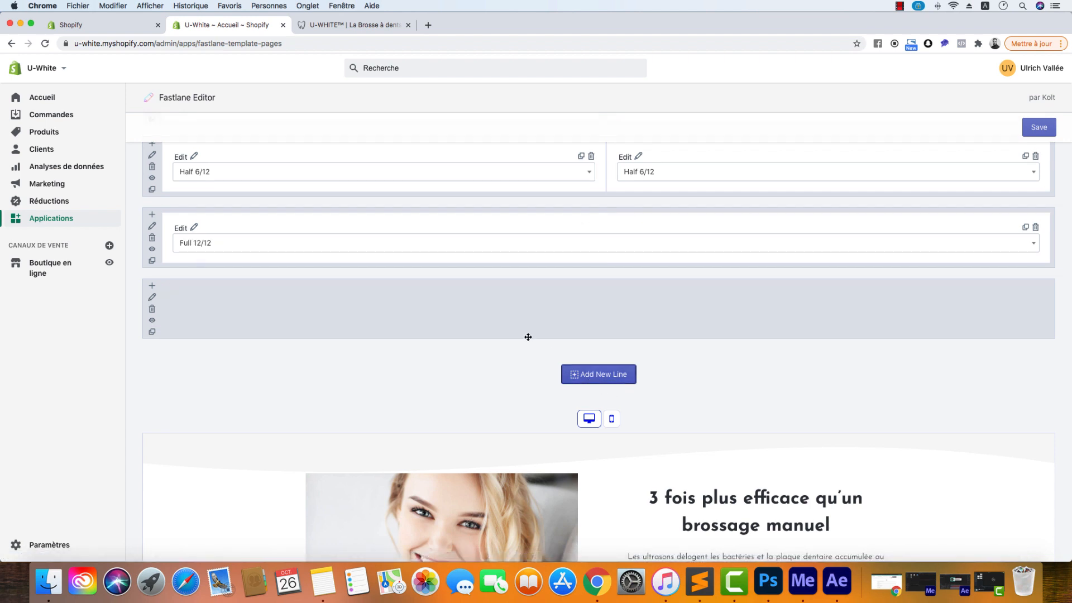
click(154, 287)
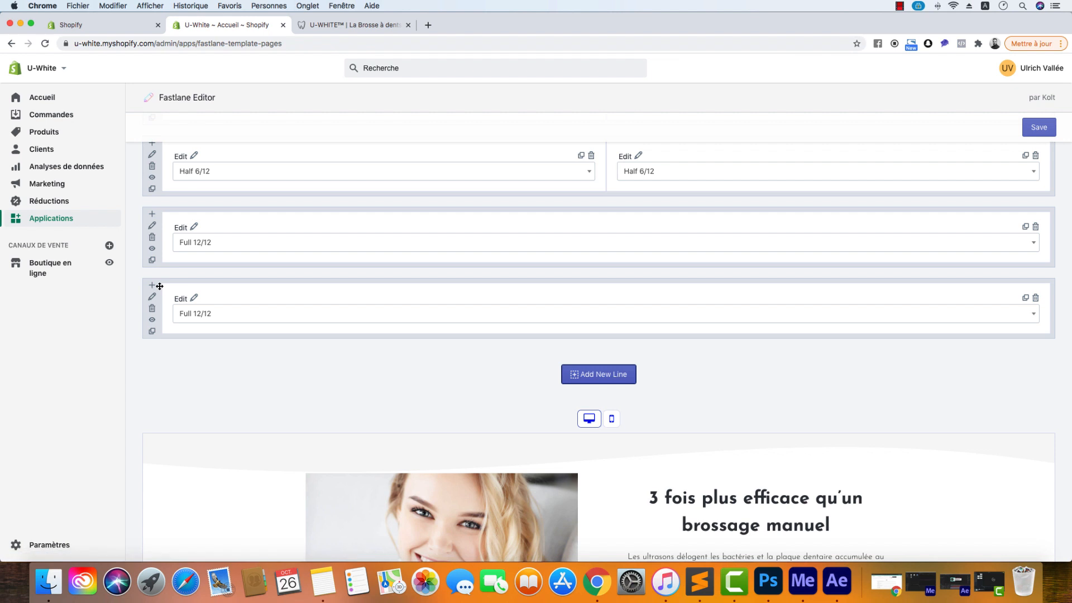
click(248, 319)
click(138, 367)
scroll(204, 395, up, 3)
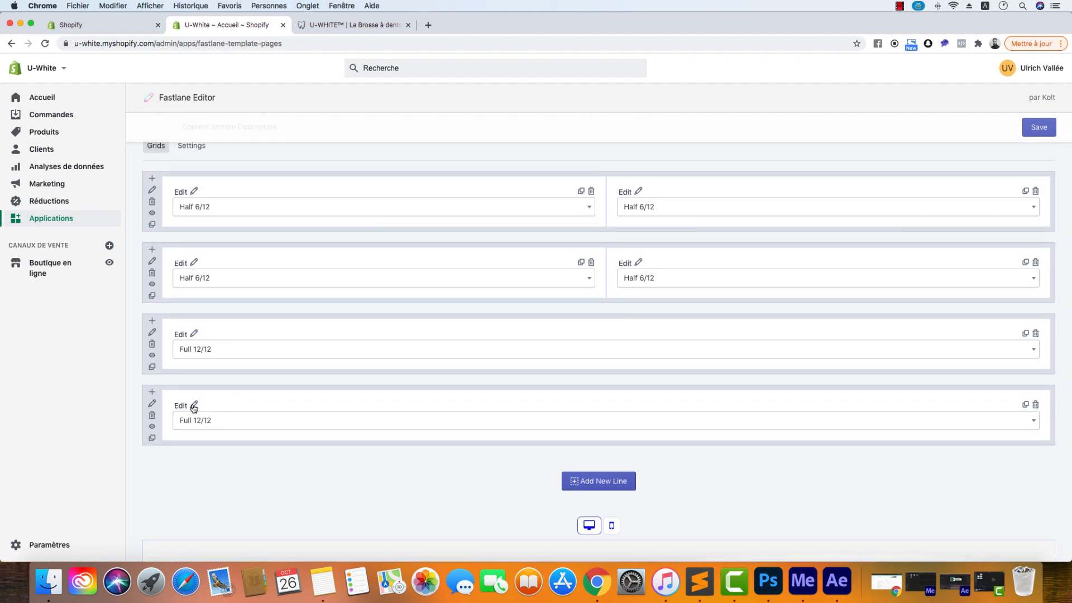
click(194, 407)
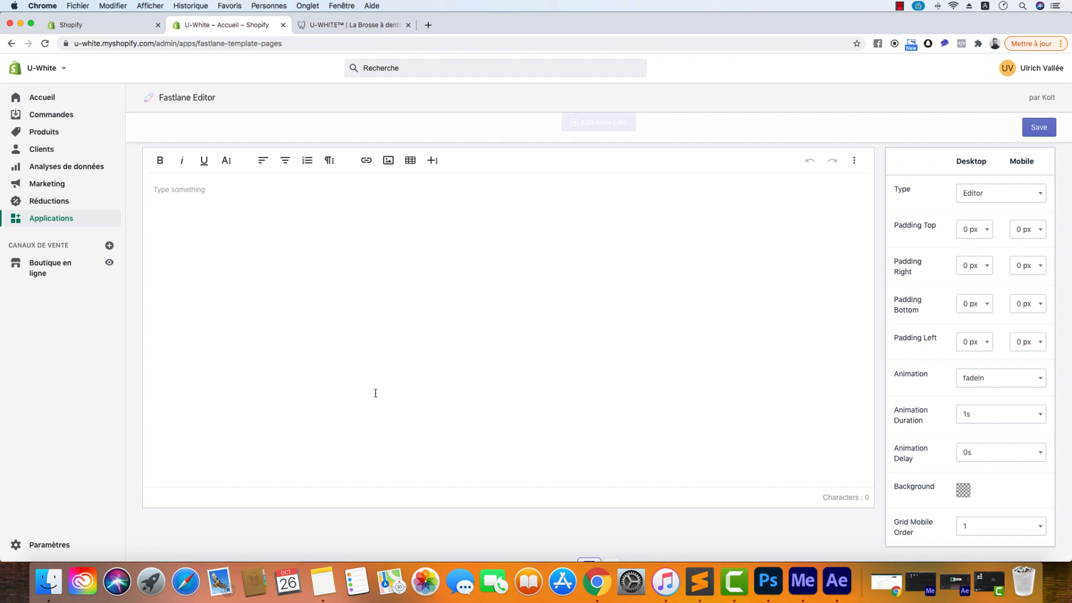
Step: Change the new Full 12/12 grid's content type from Editor to FAQ
scroll(375, 393, up, 3)
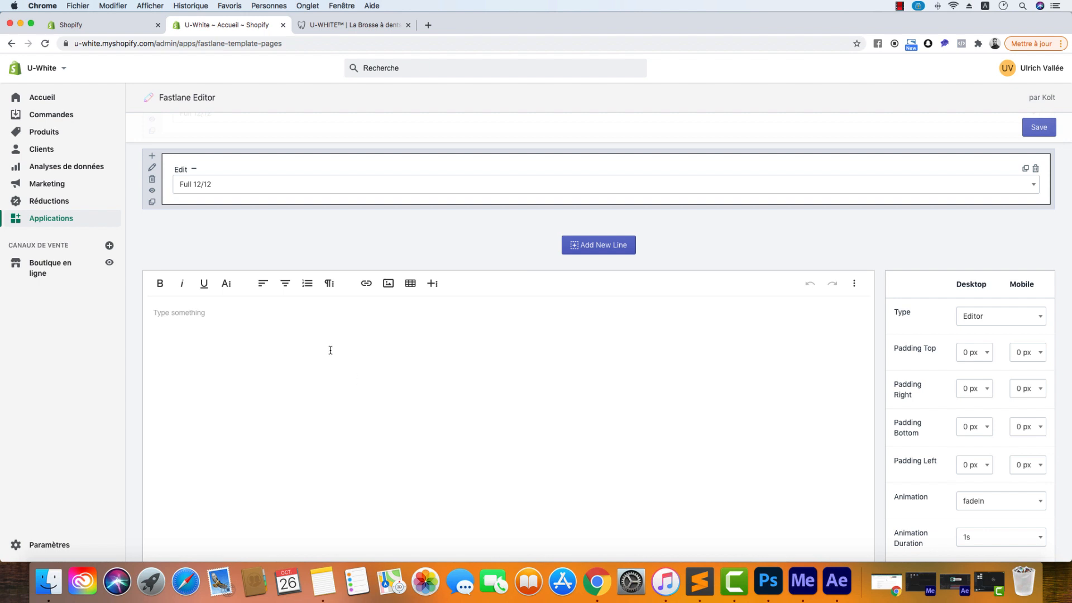
click(974, 320)
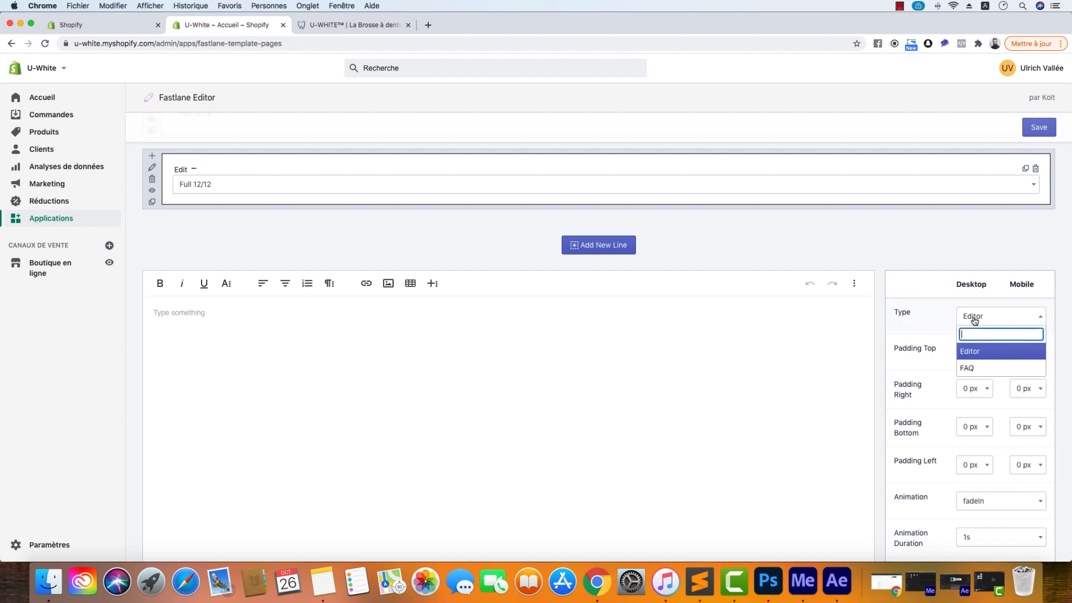
click(977, 366)
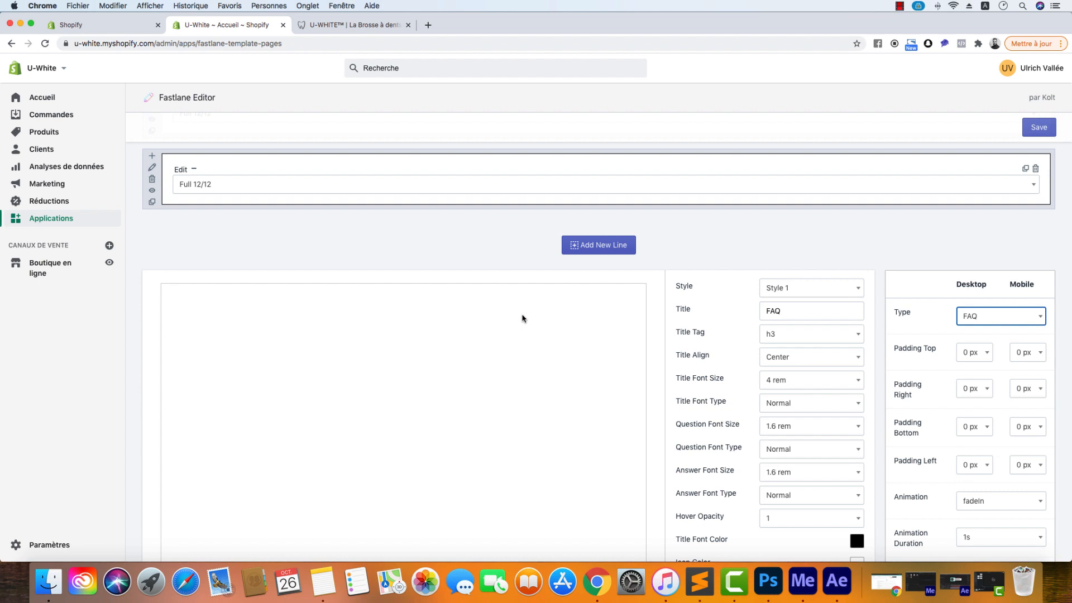
Step: Add three blank question-and-answer entries to the FAQ block
scroll(522, 318, down, 5)
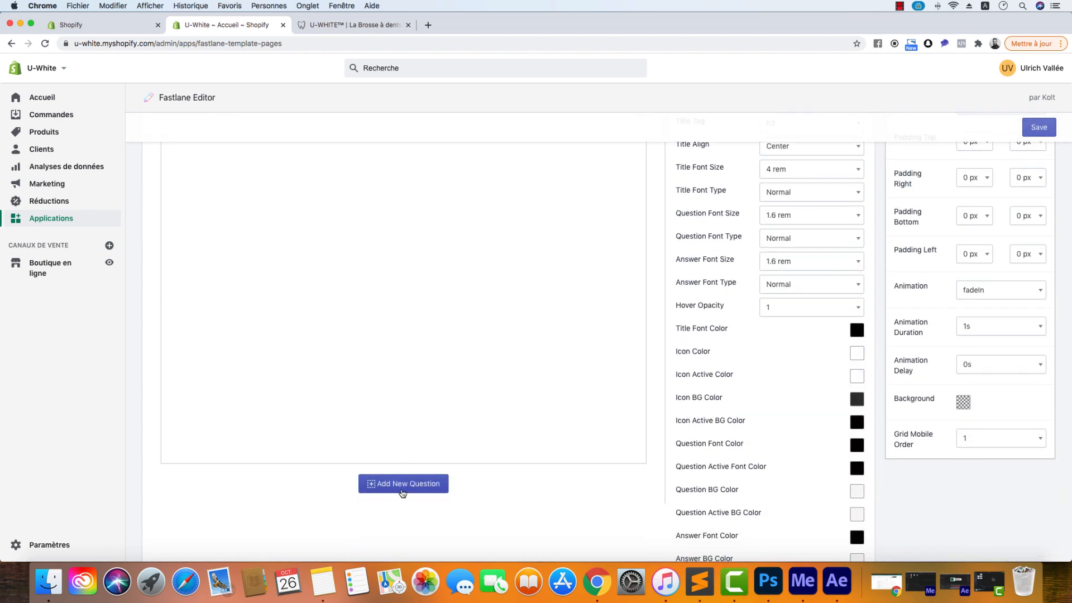
click(402, 483)
scroll(405, 391, up, 3)
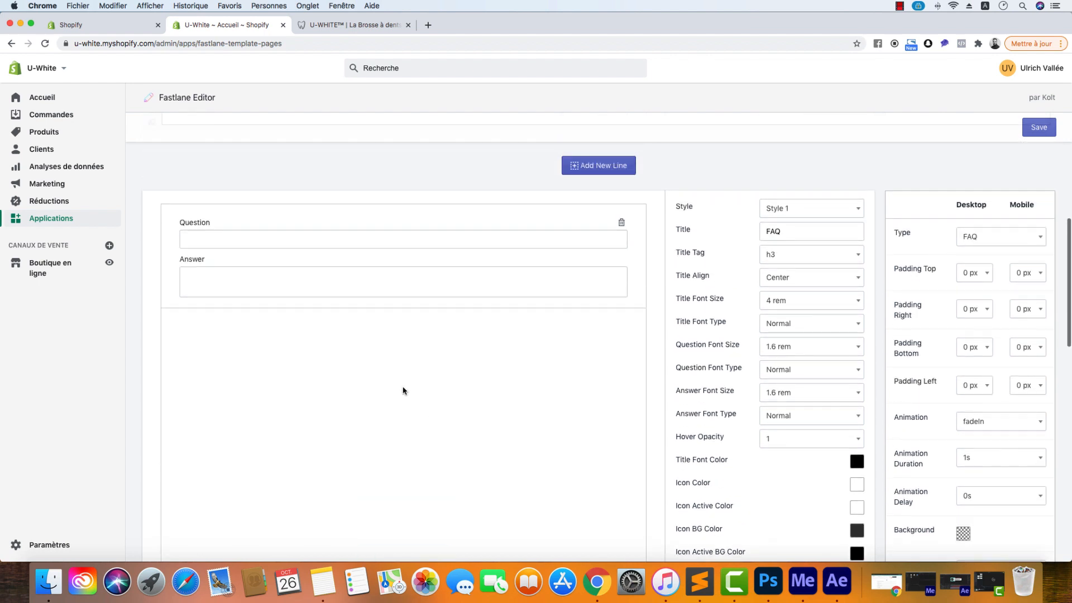
scroll(364, 389, down, 4)
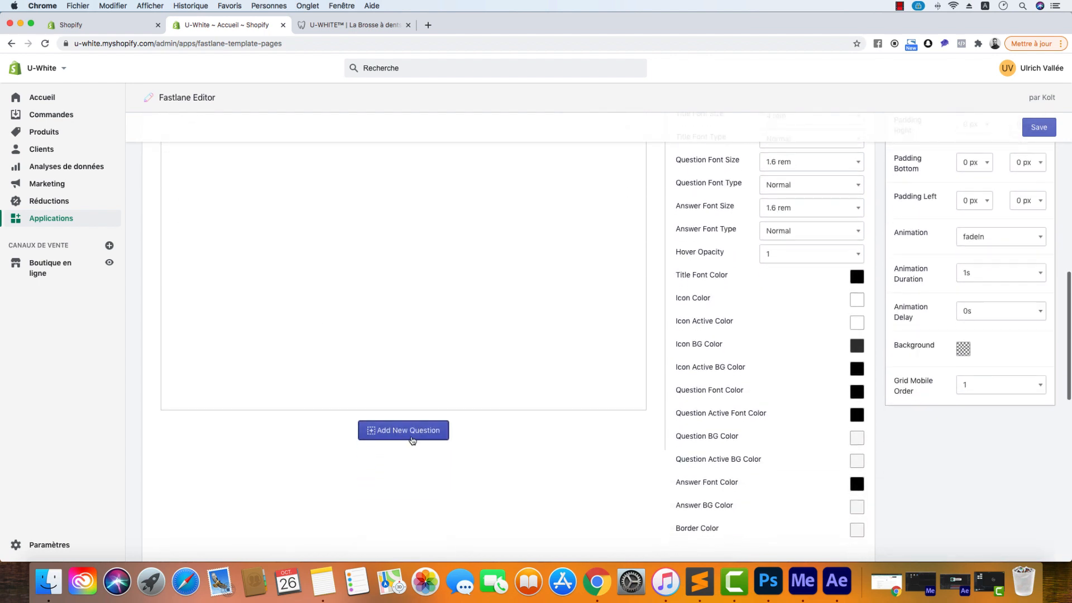
click(412, 439)
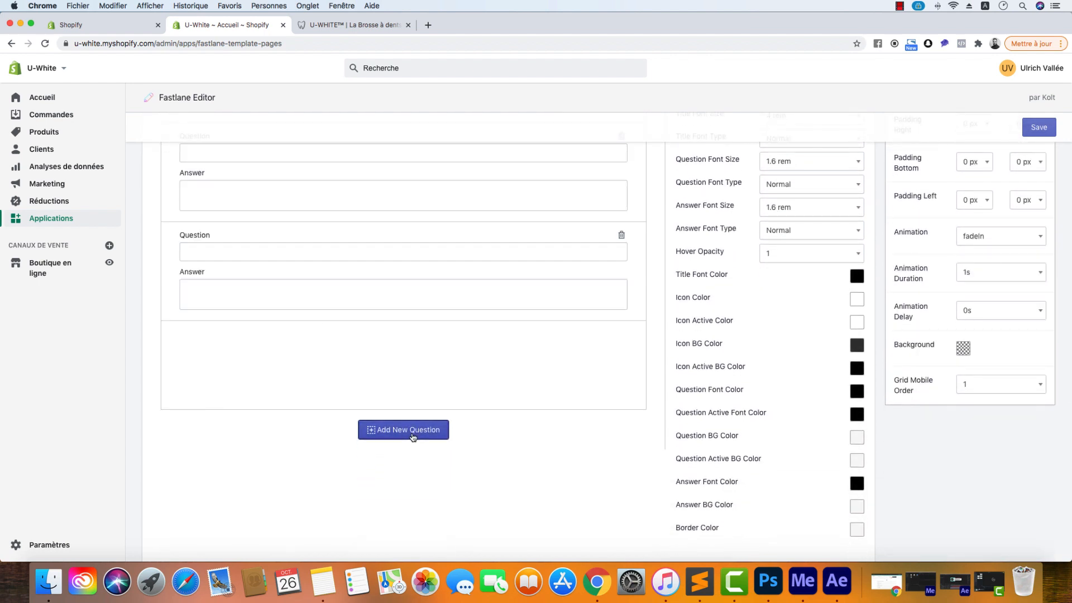
scroll(417, 368, up, 4)
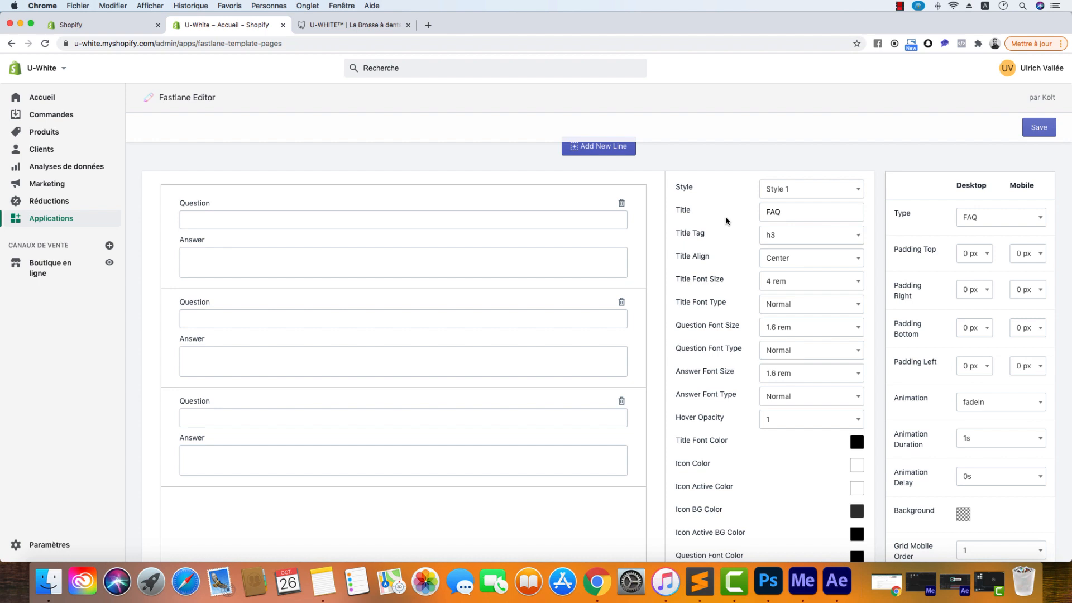
Step: Review the FAQ block's style options for title, question and answer fonts, icon colors, backgrounds and border
click(781, 304)
click(756, 307)
scroll(703, 316, down, 10)
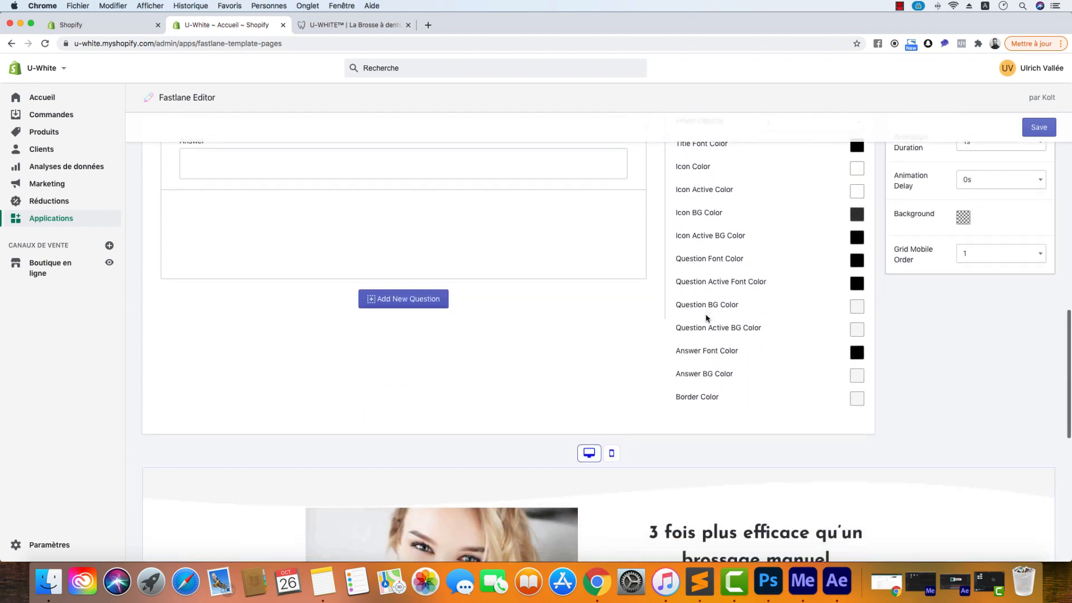
scroll(706, 318, up, 5)
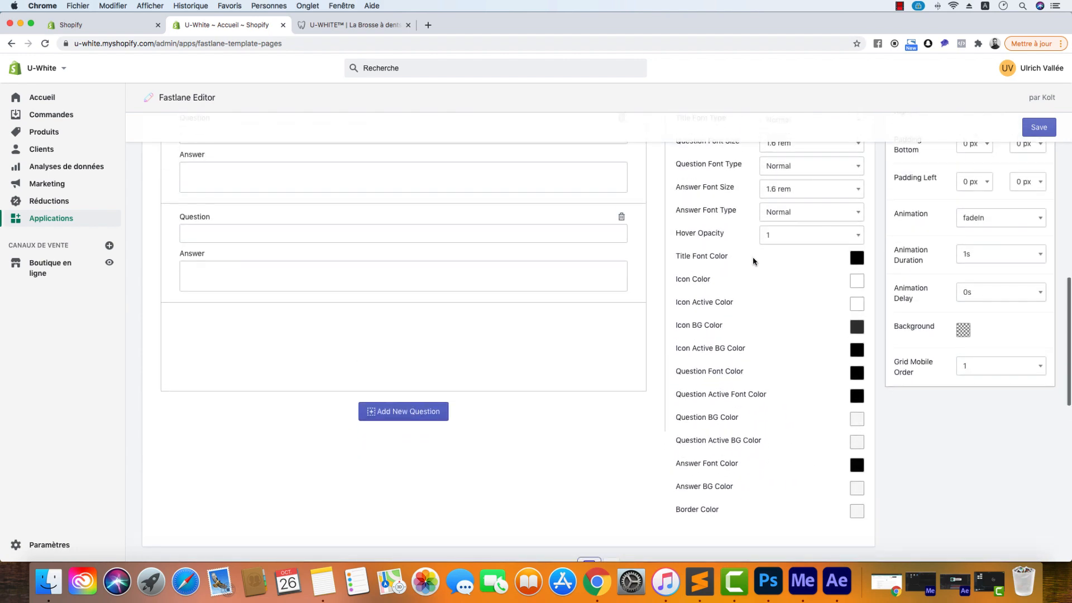
scroll(729, 306, down, 6)
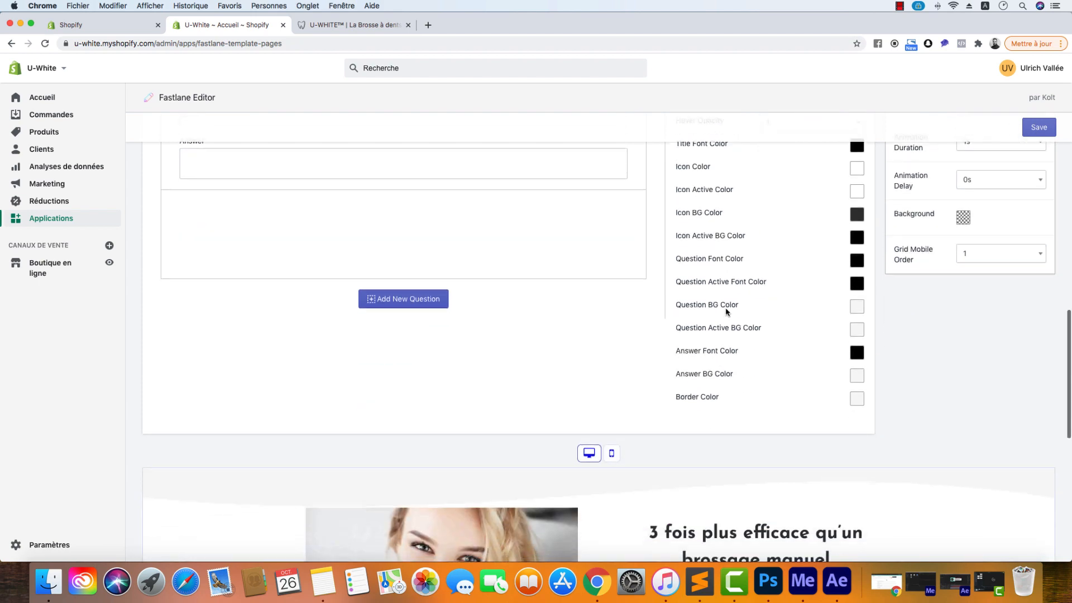
scroll(726, 311, up, 11)
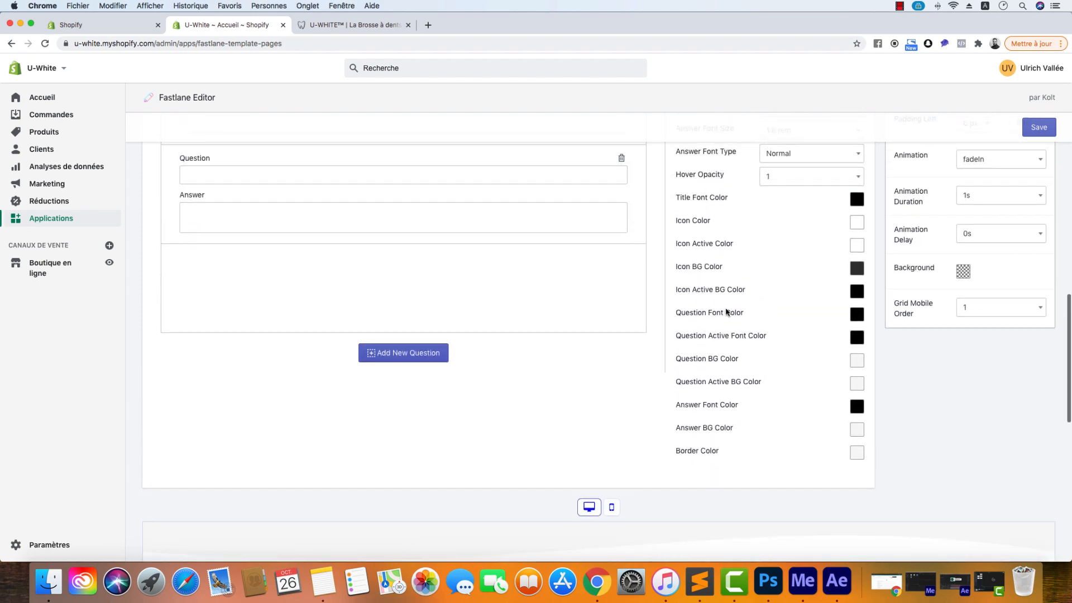
scroll(725, 311, up, 3)
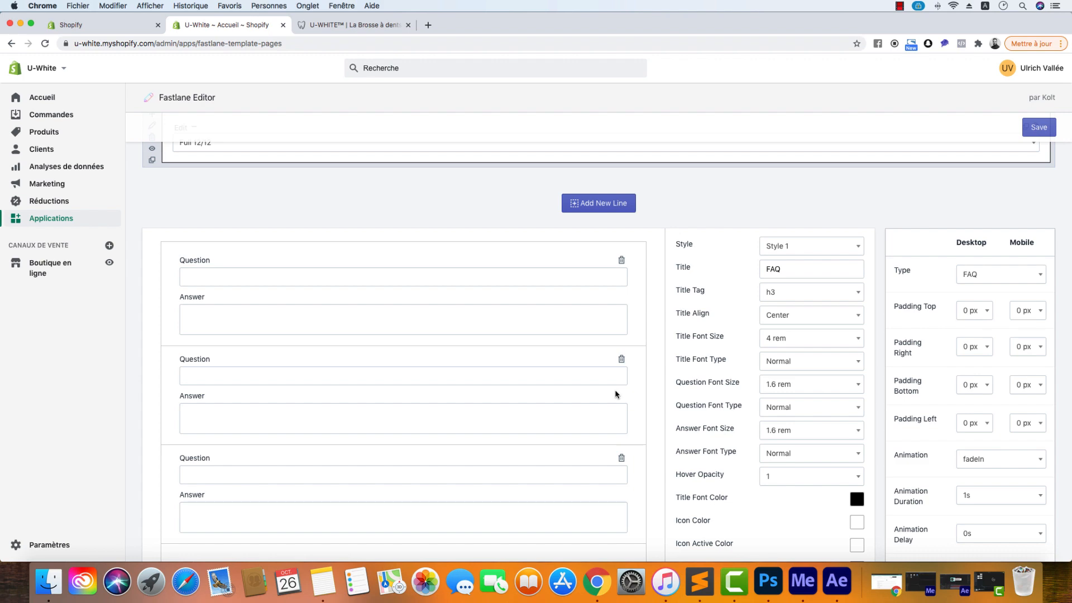
scroll(681, 486, down, 4)
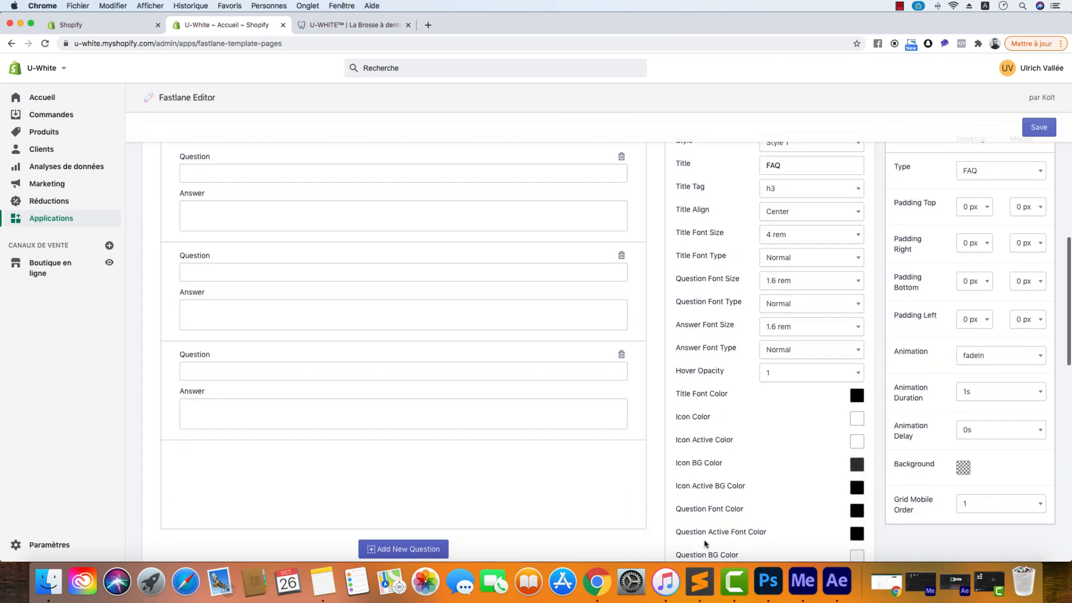
Step: Copy "U-White nettoie-t-il mieux qu'une brosse à dent normale ?" from the Sublime Text notes into the first FAQ entry's question
click(699, 581)
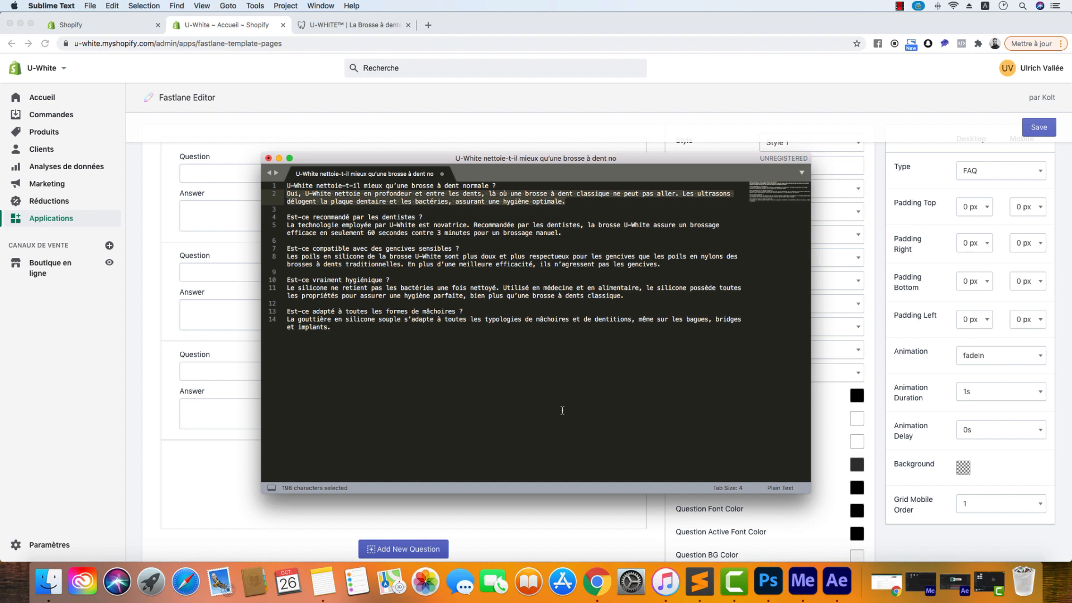
drag(497, 186, 286, 185)
right_click(324, 191)
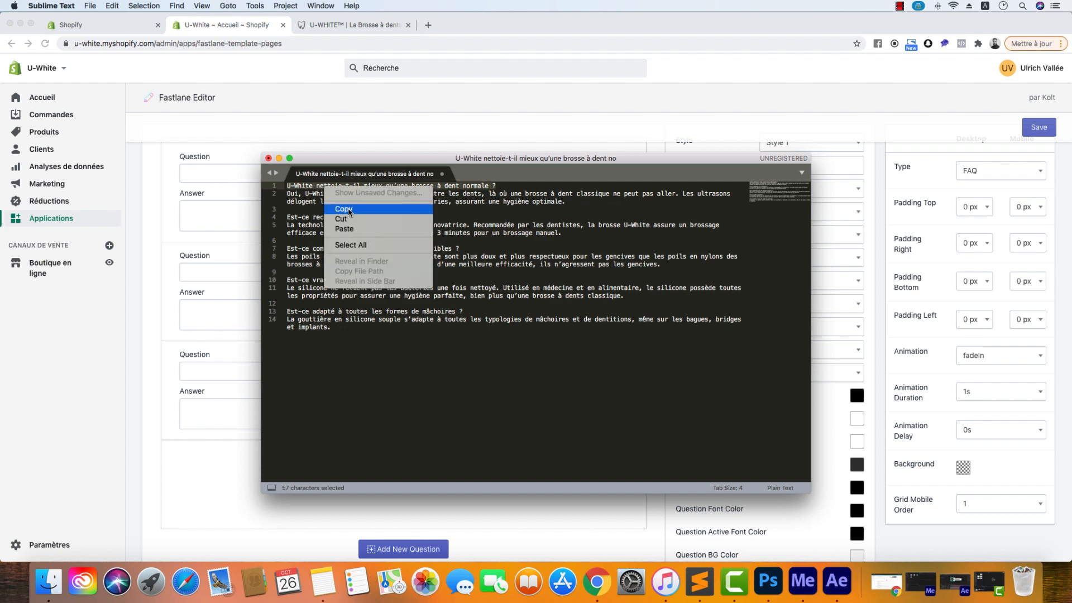
click(349, 212)
click(216, 184)
click(220, 182)
scroll(277, 224, up, 2)
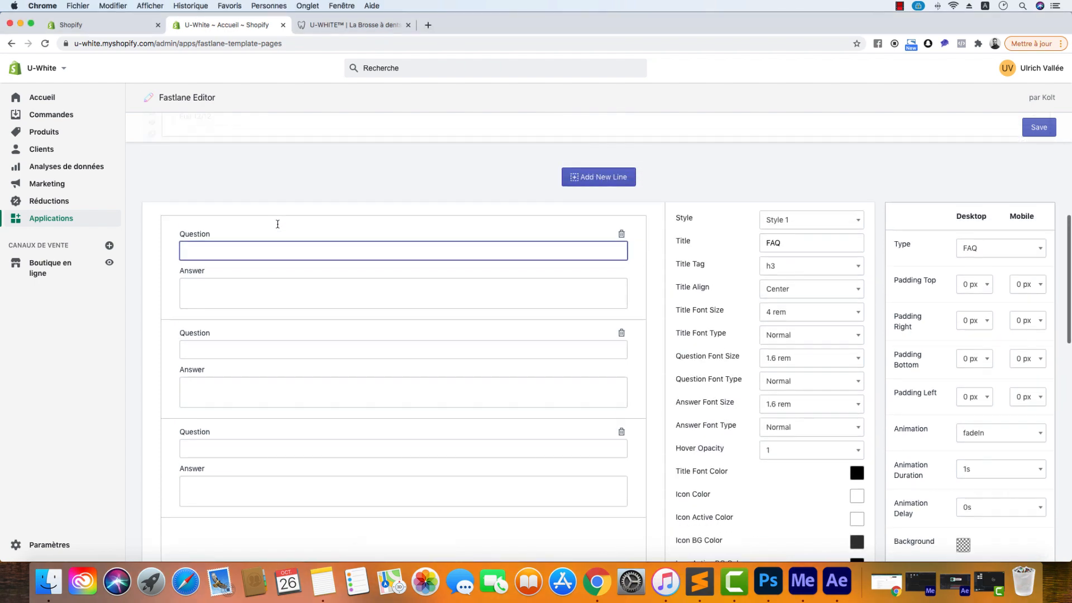
text(U-White nettoie-t-il mieux qu'une brosse à dent normale ?)
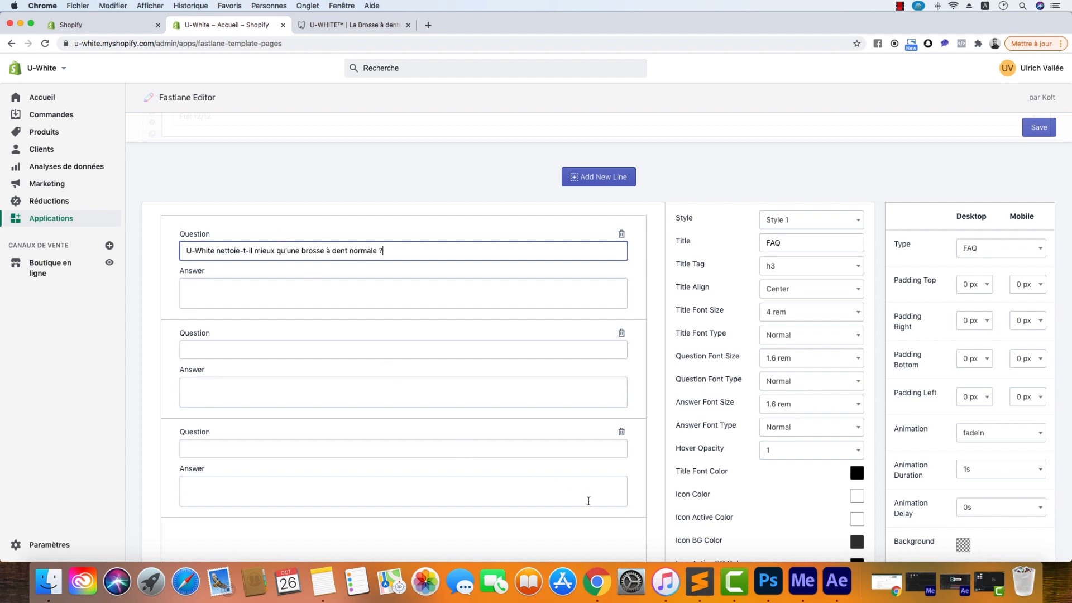
Step: Fill the first FAQ entry's answer with the "Oui, U-White nettoie en profondeur…" paragraph copied from the Sublime Text notes
click(682, 578)
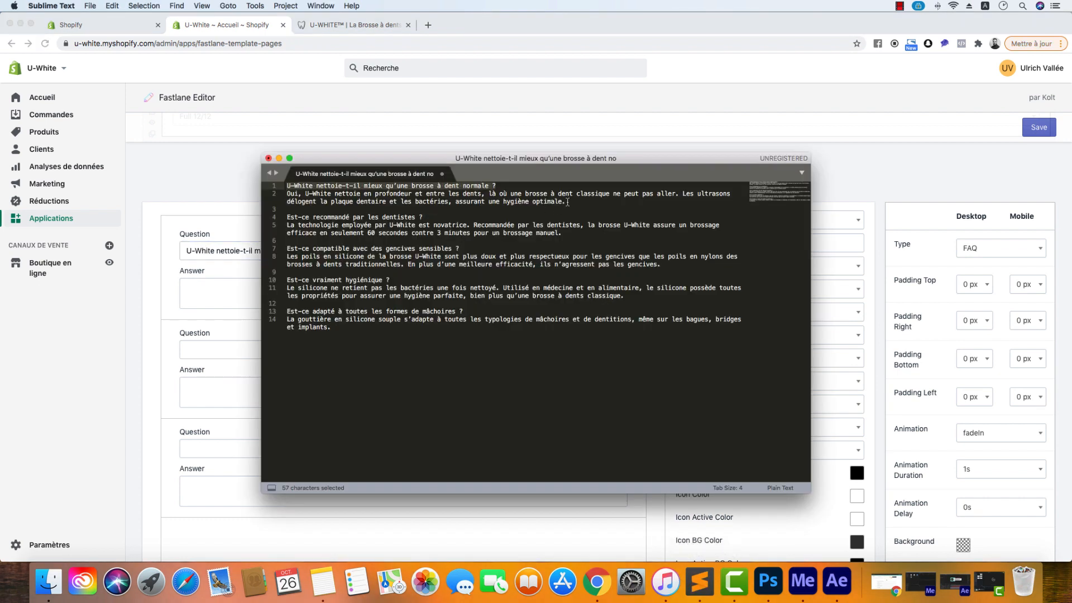
drag(565, 202, 278, 192)
key(super+c)
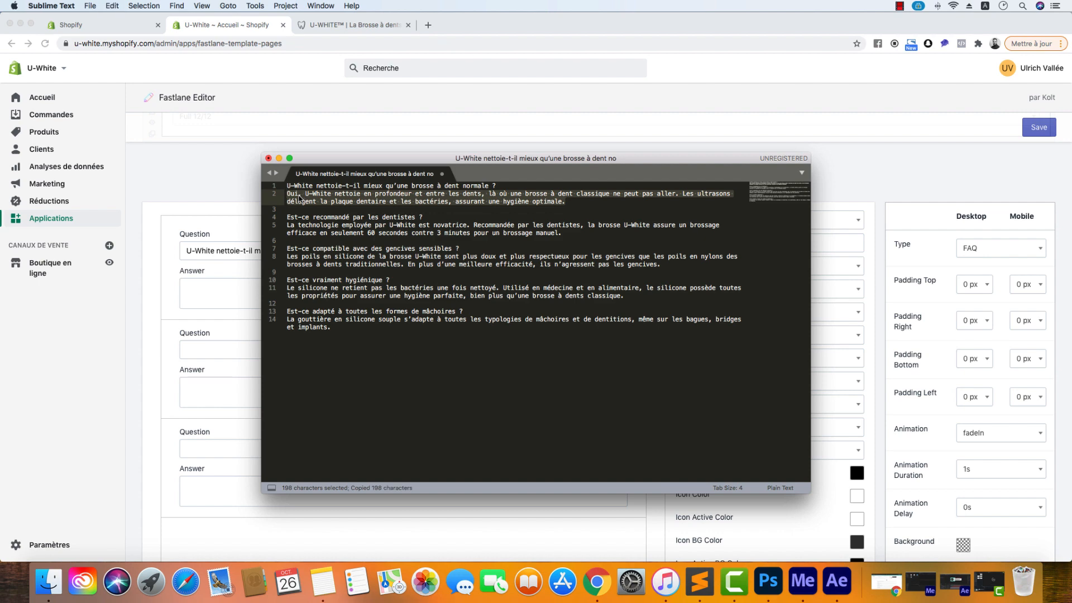
click(238, 283)
key(super+v)
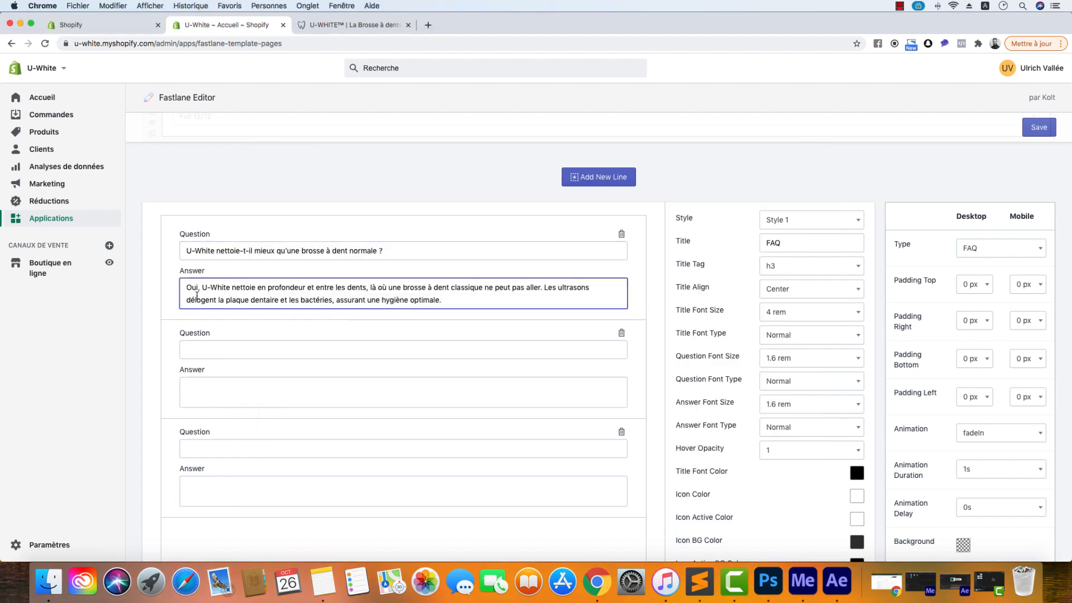
Step: Copy "Est-ce recommandé par les dentistes ?" from the Sublime Text notes into the second FAQ entry's question
scroll(197, 295, down, 3)
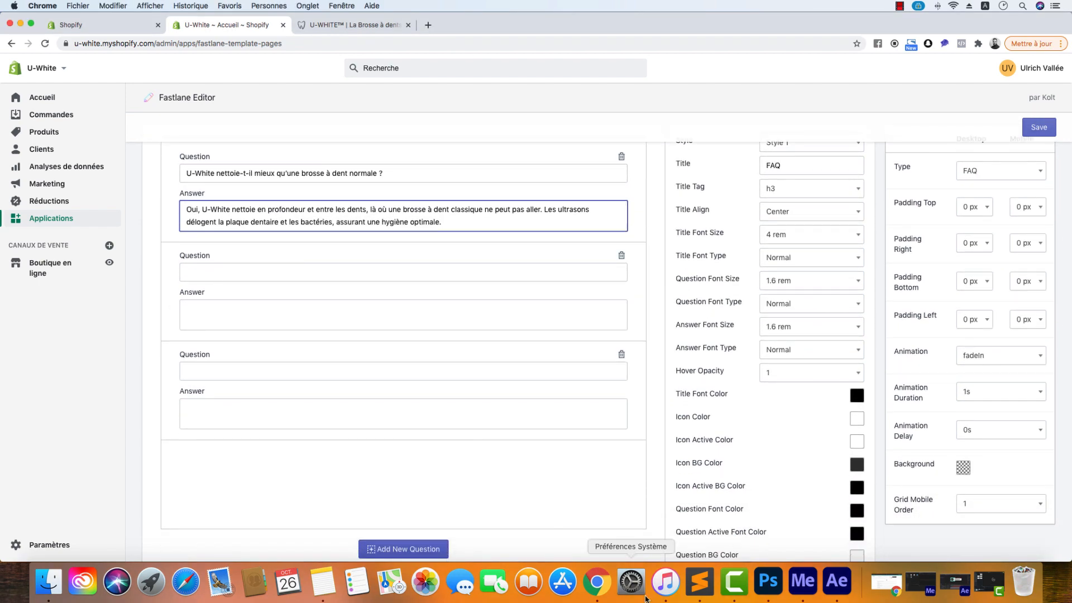
click(699, 581)
click(422, 217)
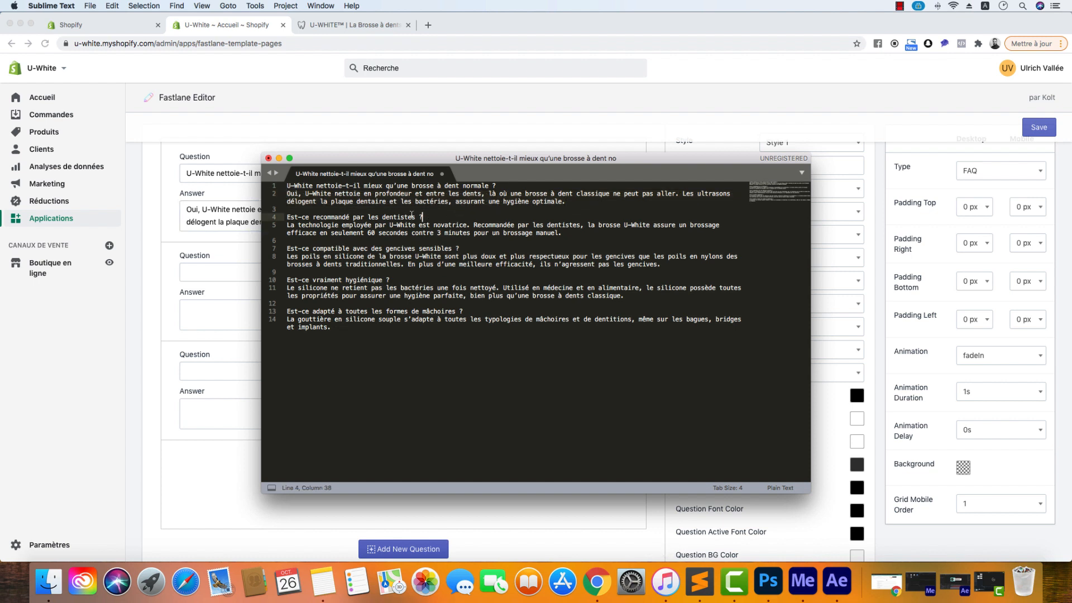
drag(423, 217, 285, 216)
key(super+c)
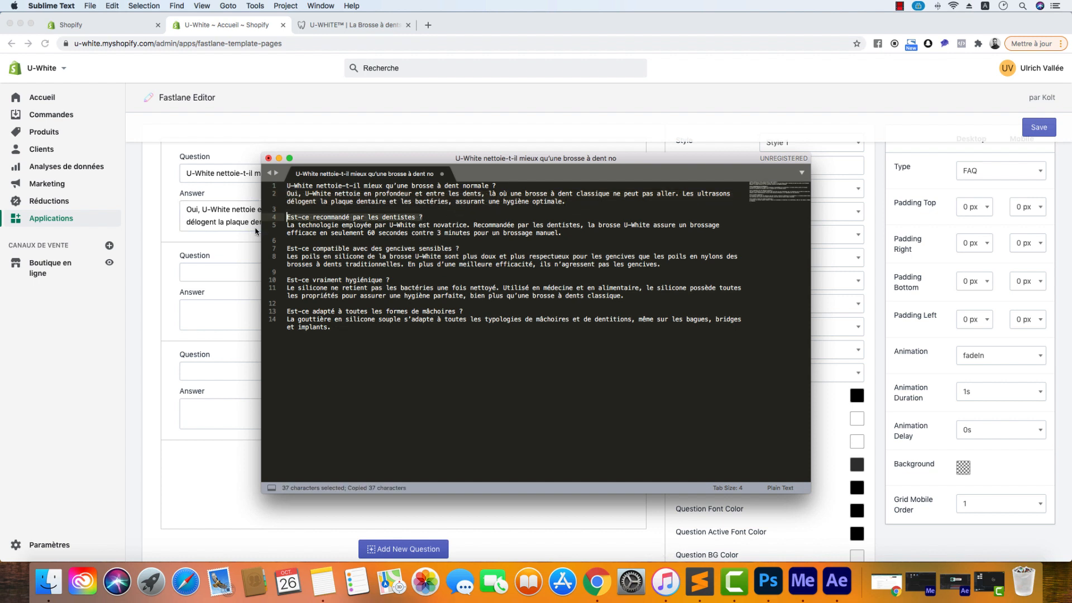
click(231, 261)
click(229, 273)
key(super+v)
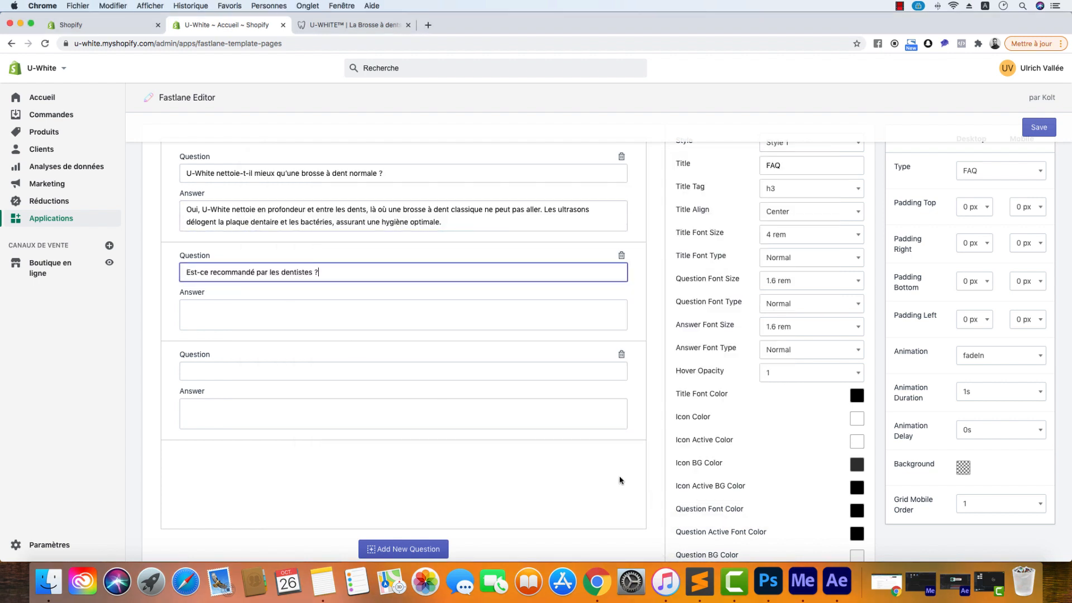
Step: Fill the second FAQ entry's answer with the "La technologie employée par U-White…" paragraph copied from the Sublime Text notes
click(700, 580)
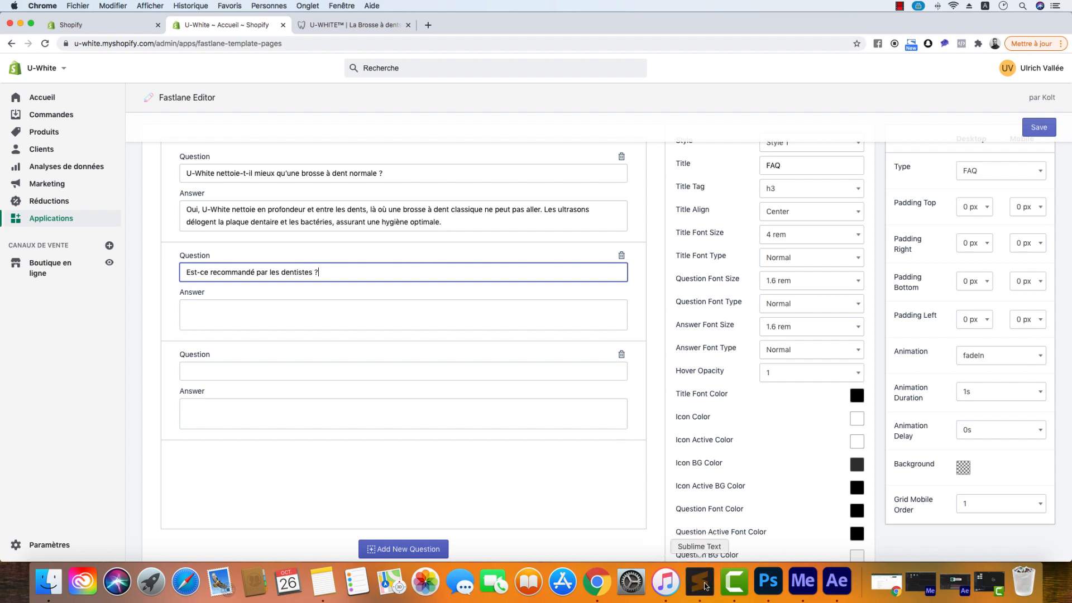
drag(562, 233, 287, 225)
key(super+c)
click(237, 335)
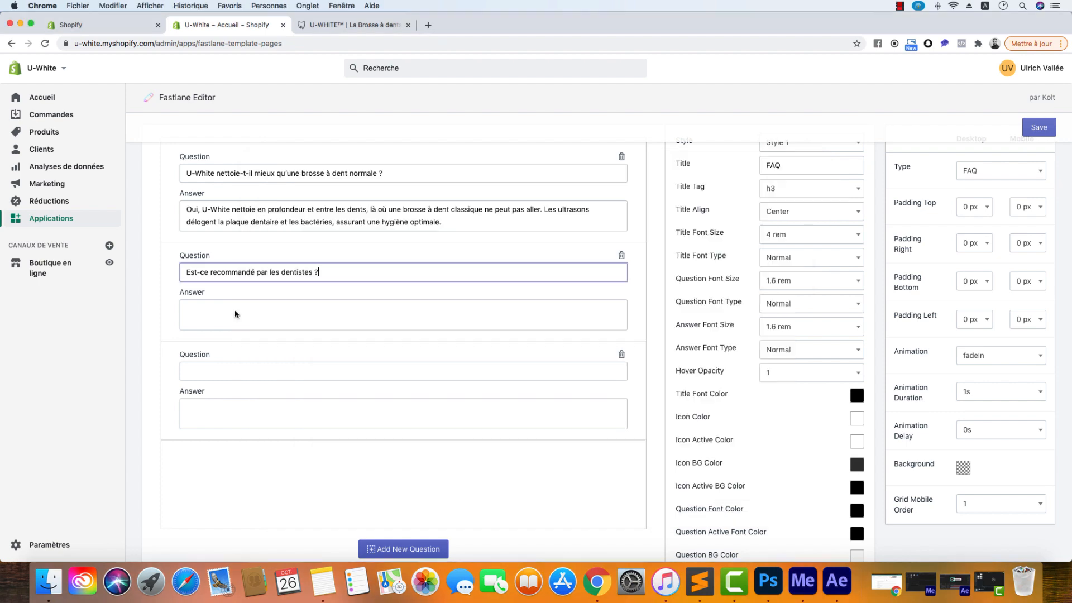
click(237, 316)
key(super+v)
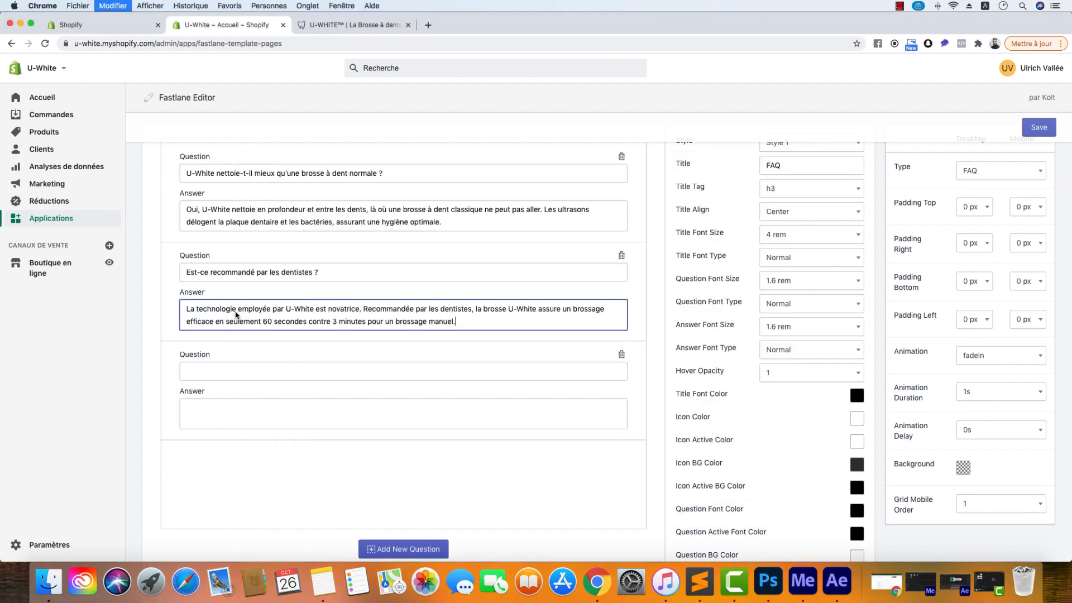
Step: Copy "Est-ce compatible avec des gencives sensibles ?" from the Sublime Text notes into the third FAQ entry's question
click(700, 580)
drag(461, 248, 281, 250)
key(super+c)
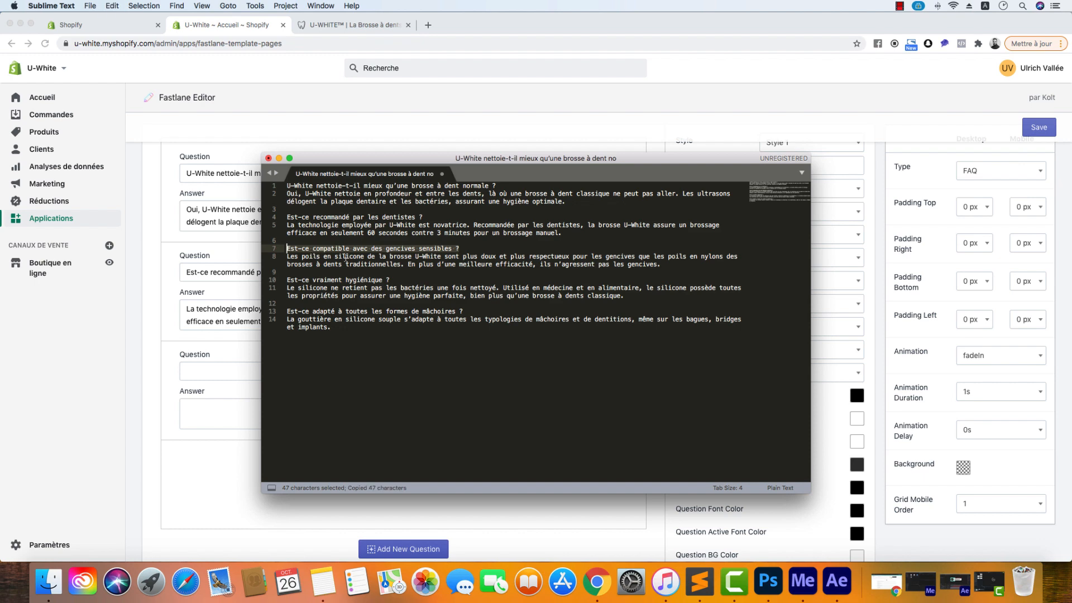
key(super+Tab)
click(228, 372)
key(super+v)
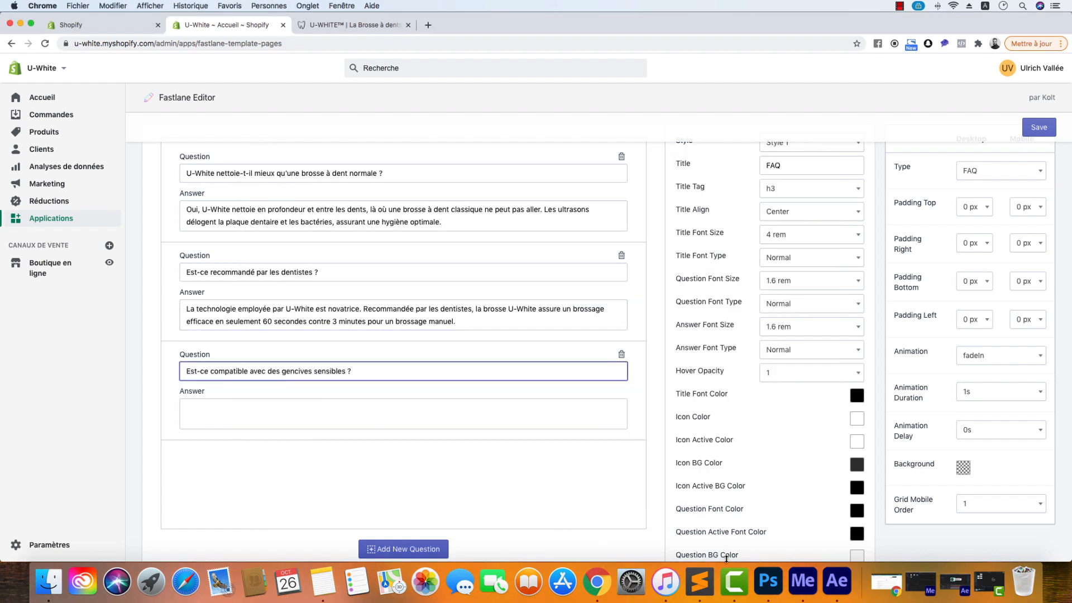
Step: Fill the third FAQ entry's answer with the "Les poils en silicone de la brosse U-White…" paragraph copied from the Sublime Text notes
key(super+Tab)
drag(661, 264, 269, 255)
key(super+c)
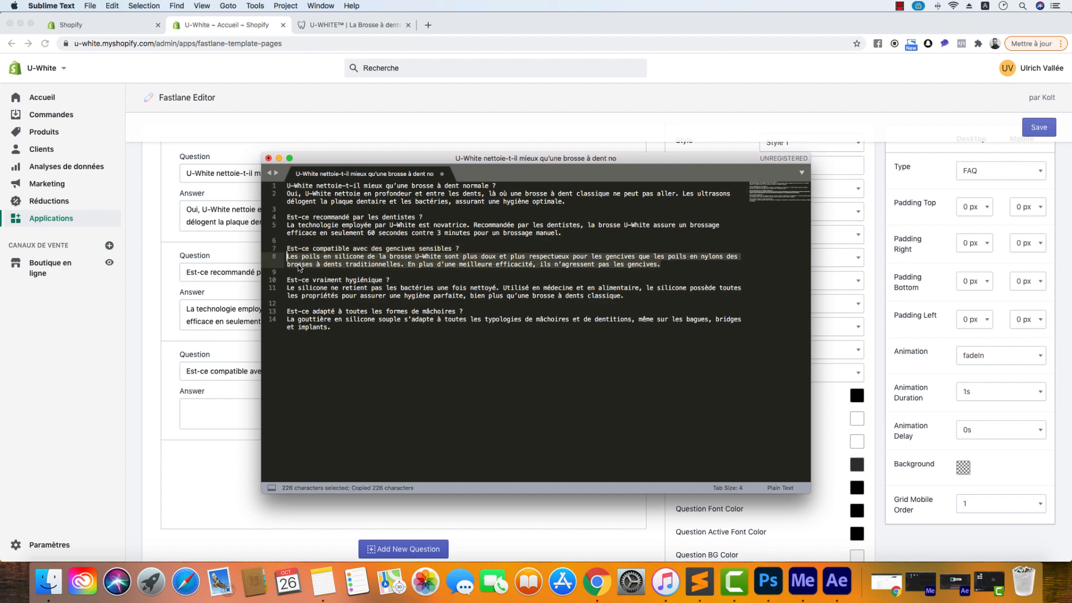
key(super+Tab)
click(215, 416)
key(super+v)
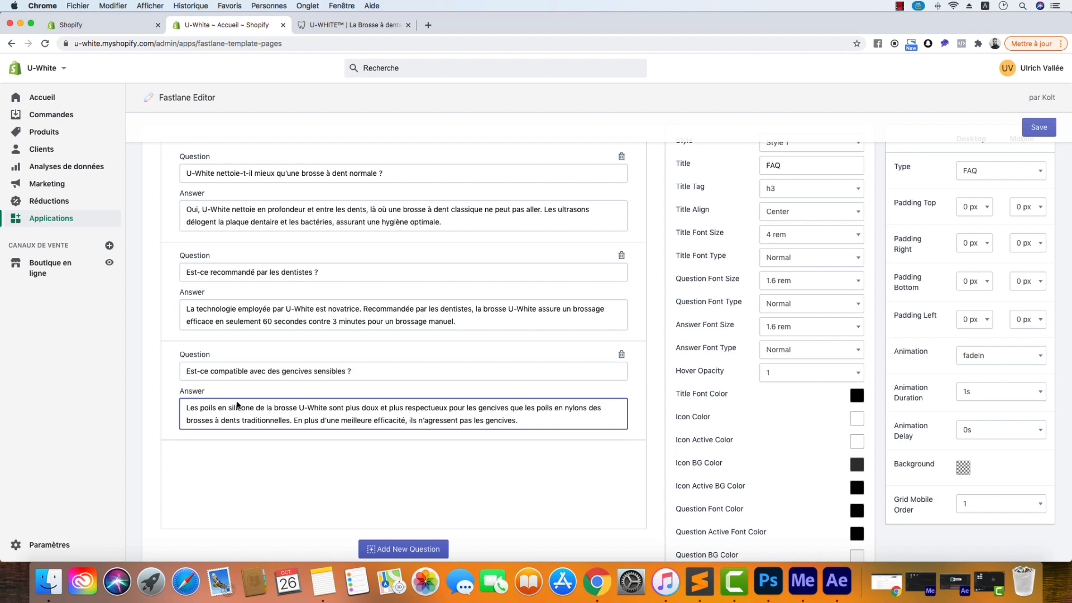
Step: Add a fourth FAQ entry and fill its question with "Est-ce vraiment hygiénique ?" copied from the Sublime Text notes
click(411, 547)
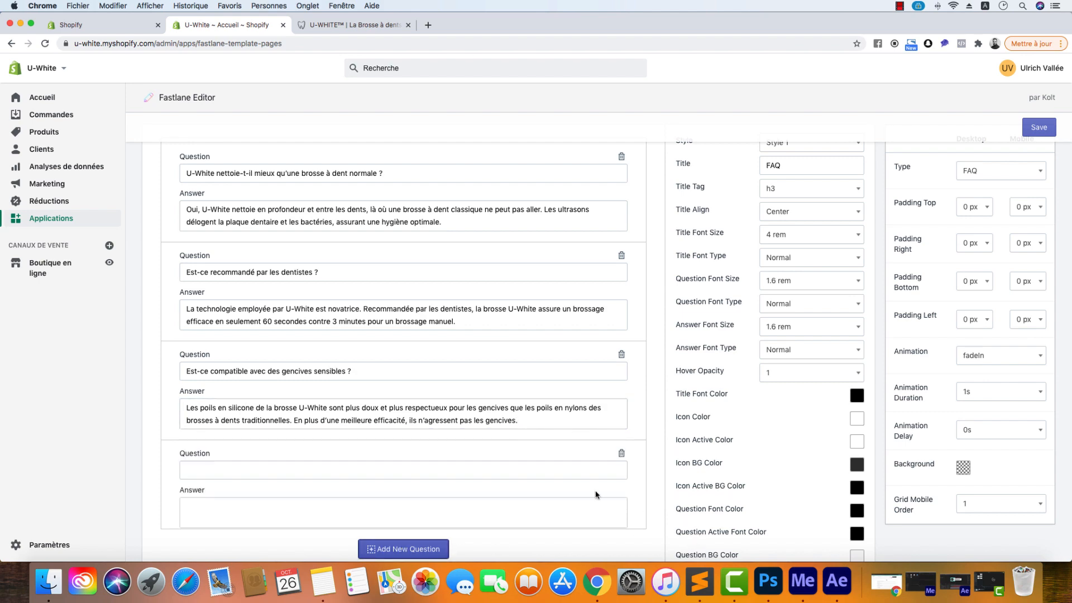
scroll(562, 484, down, 1)
click(699, 580)
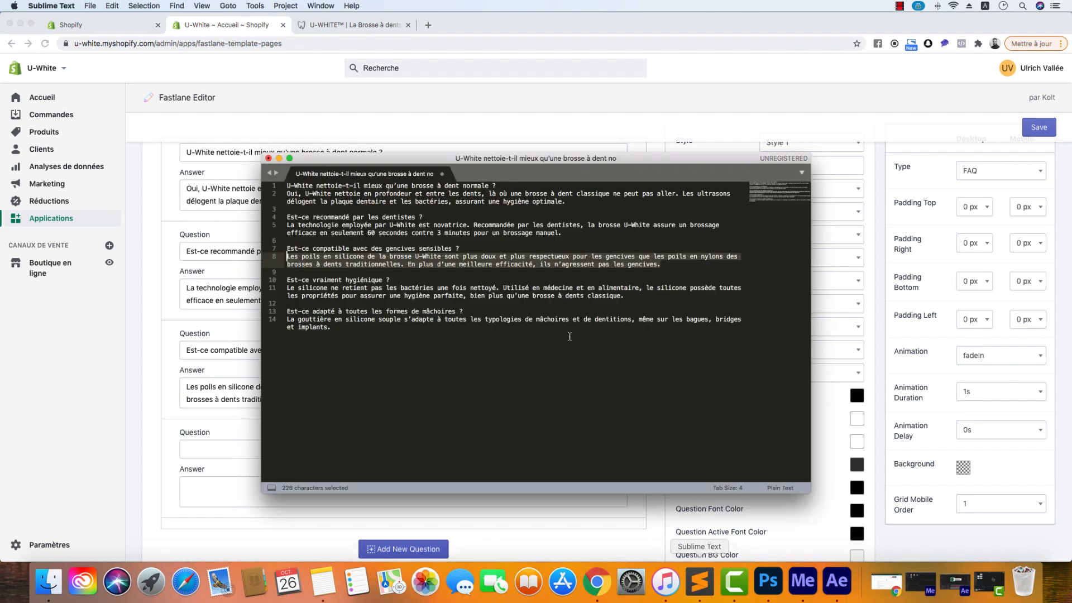
click(379, 279)
drag(390, 279, 280, 280)
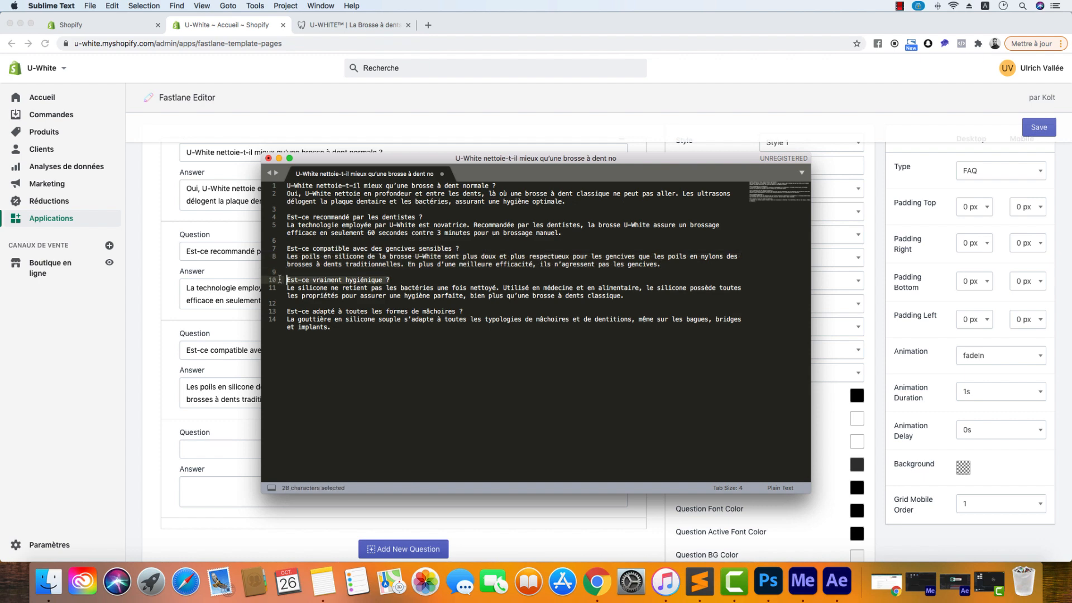
key(super+c)
click(216, 449)
key(super+v)
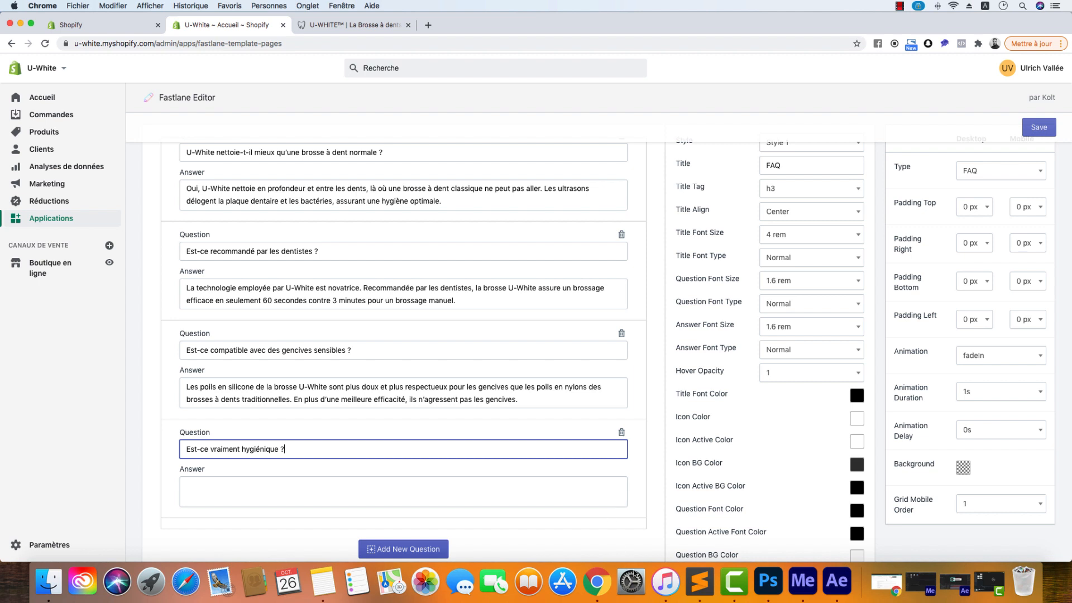
Step: Fill the fourth FAQ entry's answer with the "Le silicone ne retient pas les bactéries…" paragraph copied from the Sublime Text notes
click(700, 582)
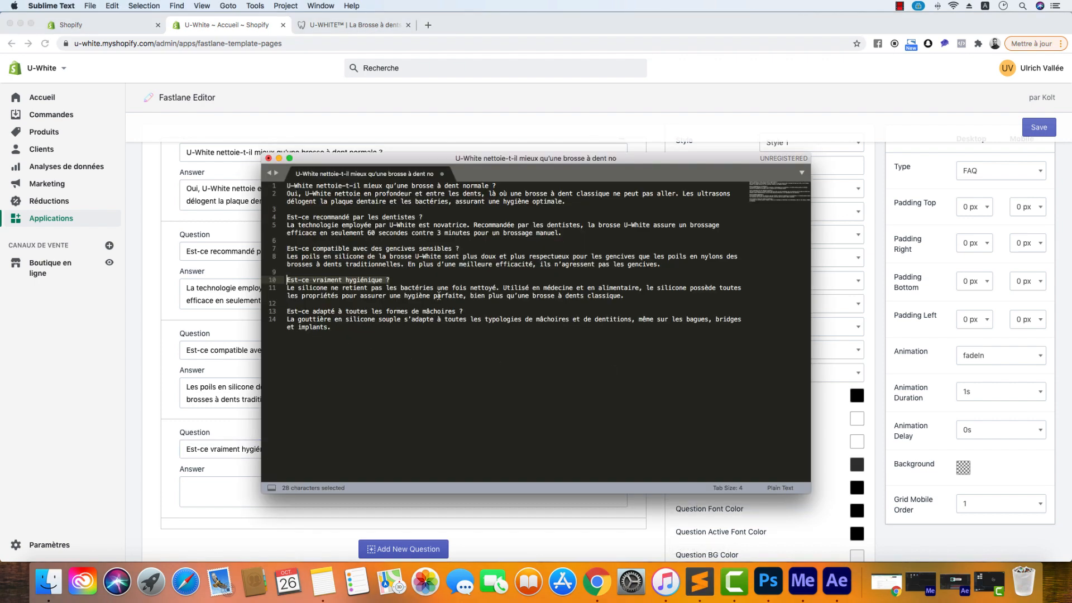
drag(625, 296, 273, 288)
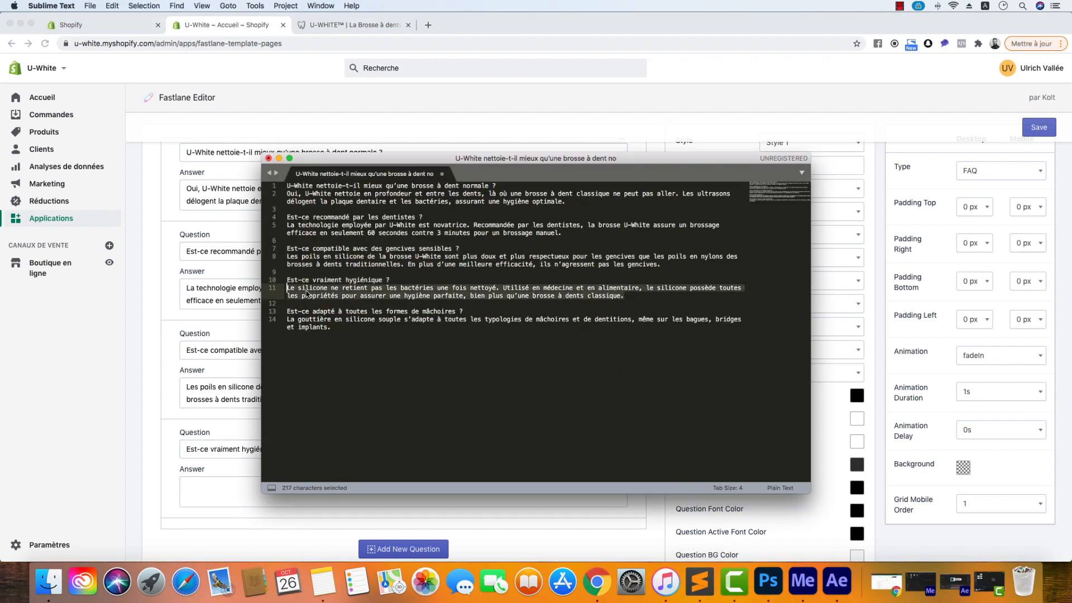
key(super+c)
click(214, 478)
key(super+v)
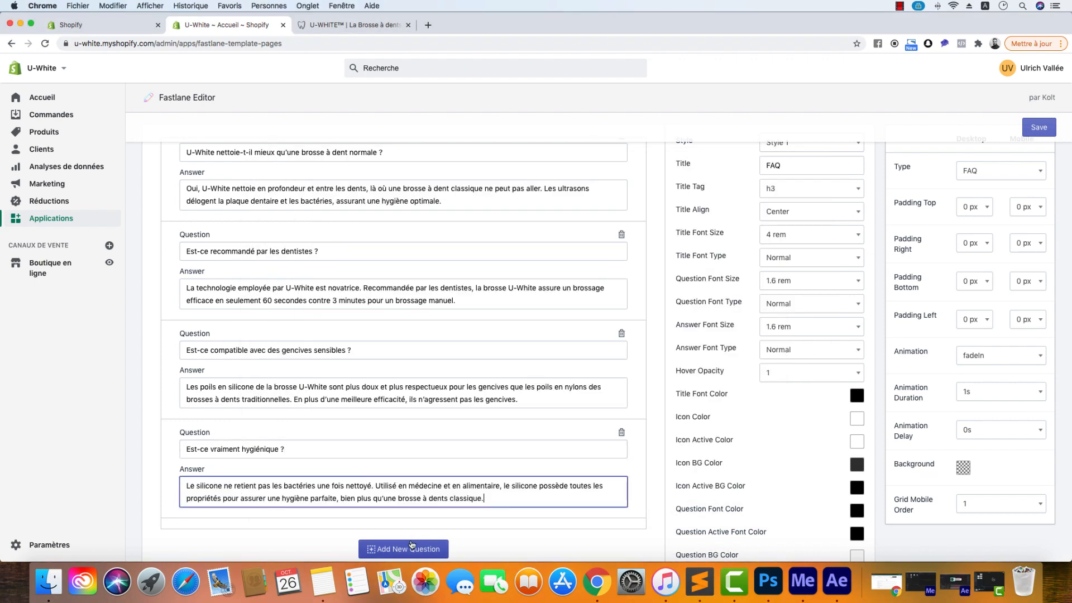
Step: Add a fifth FAQ entry and fill its question with "Est-ce adapté à toutes les formes de mâchoires ?" copied from the Sublime Text notes
click(411, 545)
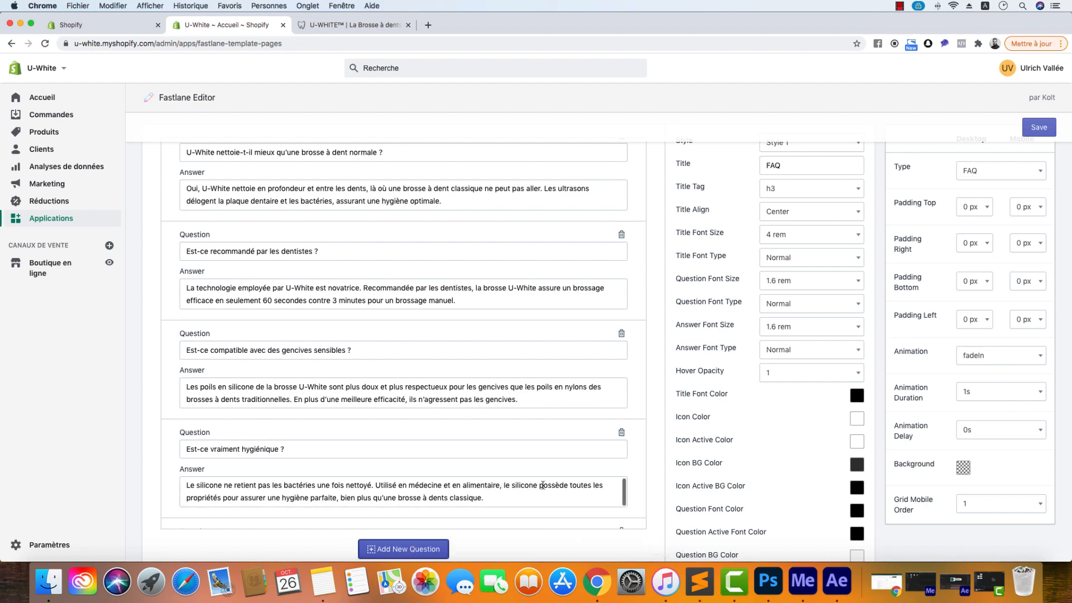
scroll(593, 515, down, 4)
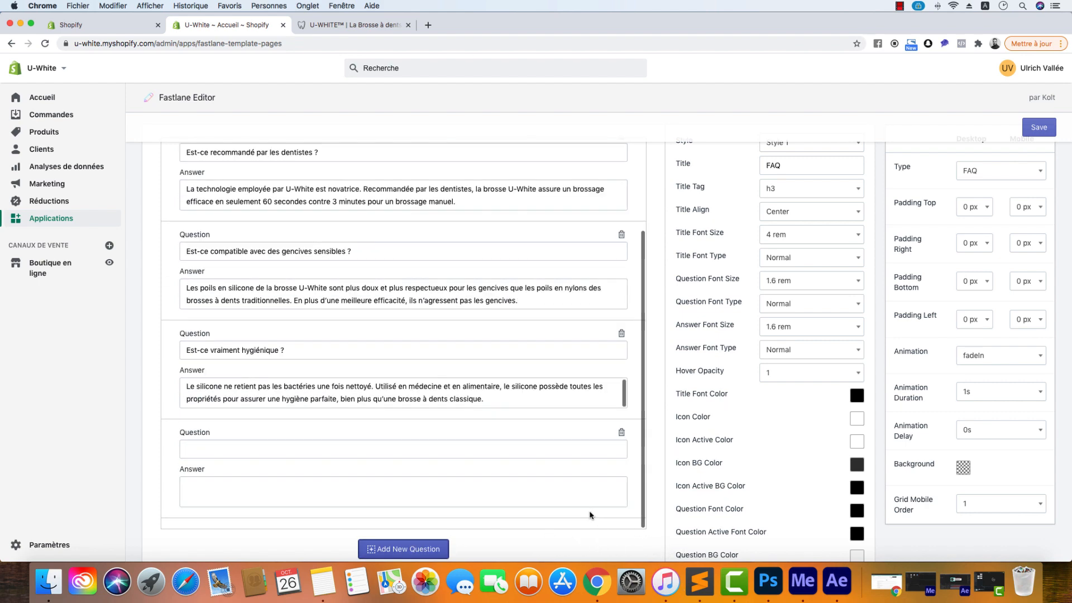
click(700, 580)
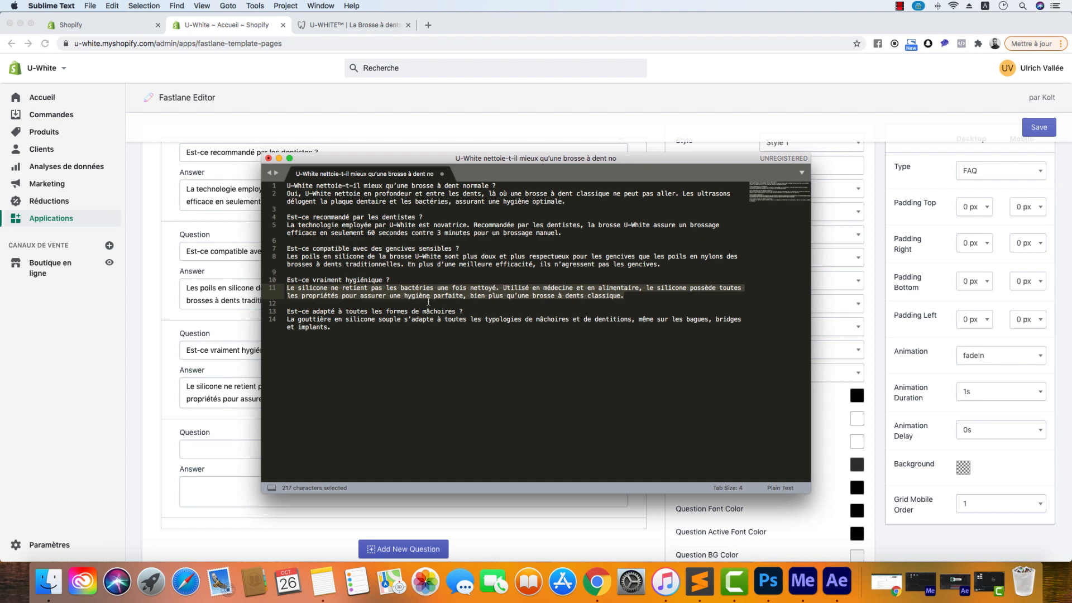
drag(465, 311, 270, 311)
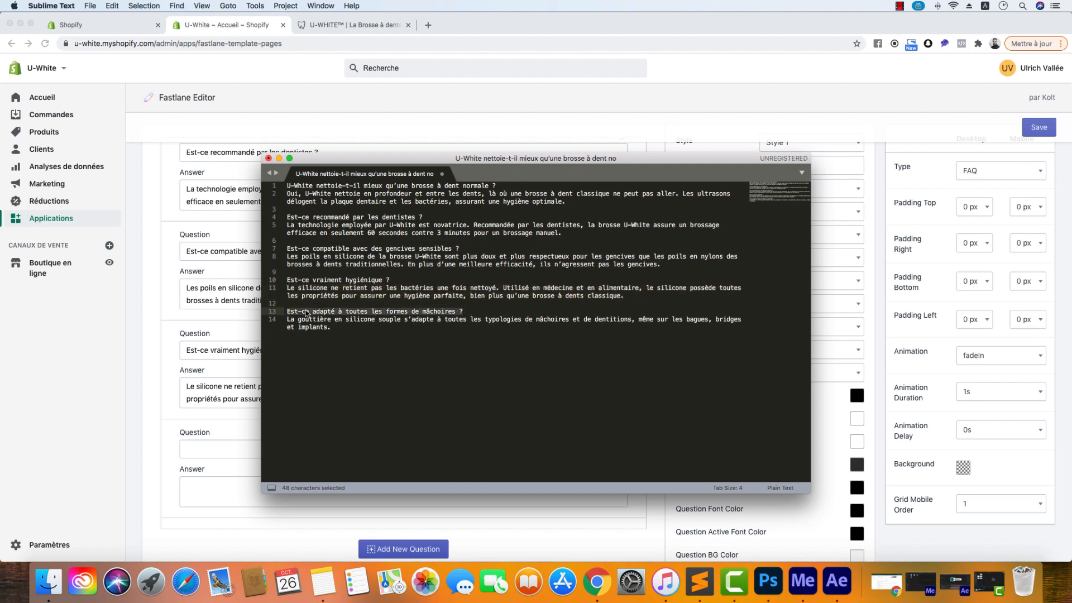
key(cmd+c)
click(243, 449)
key(cmd+v)
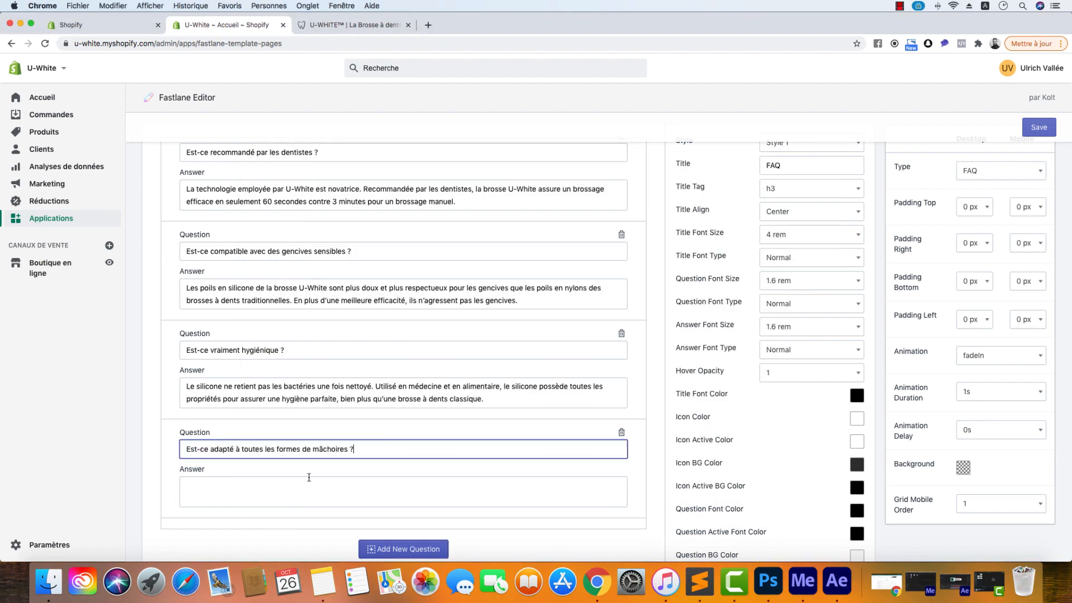
Step: Fill the fifth FAQ entry's answer with the "La gouttière en silicone souple…" paragraph copied from the Sublime Text notes
click(702, 588)
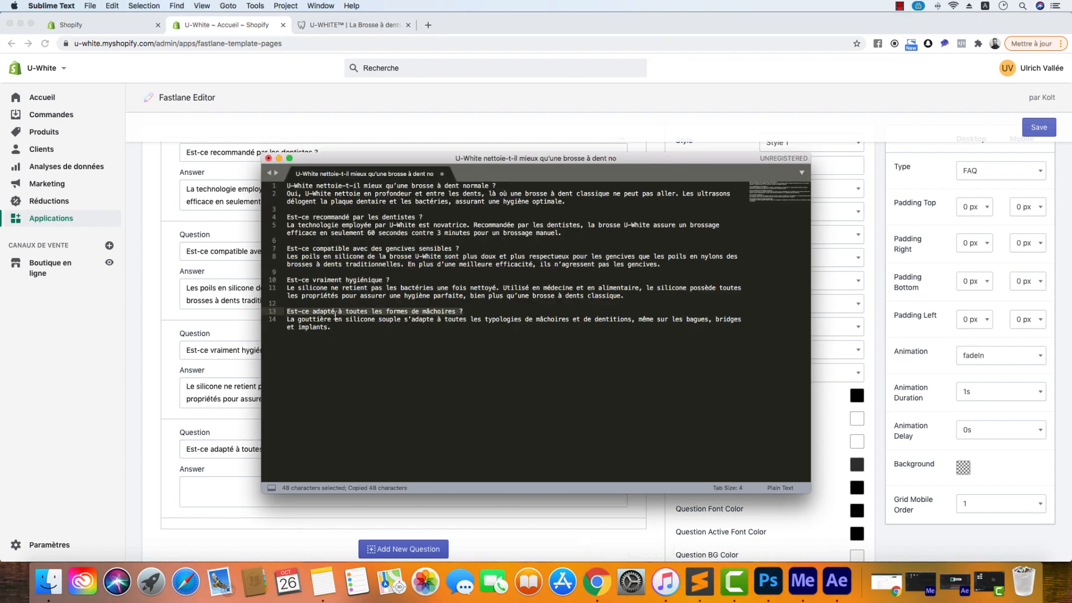
drag(338, 327, 281, 320)
key(cmd+c)
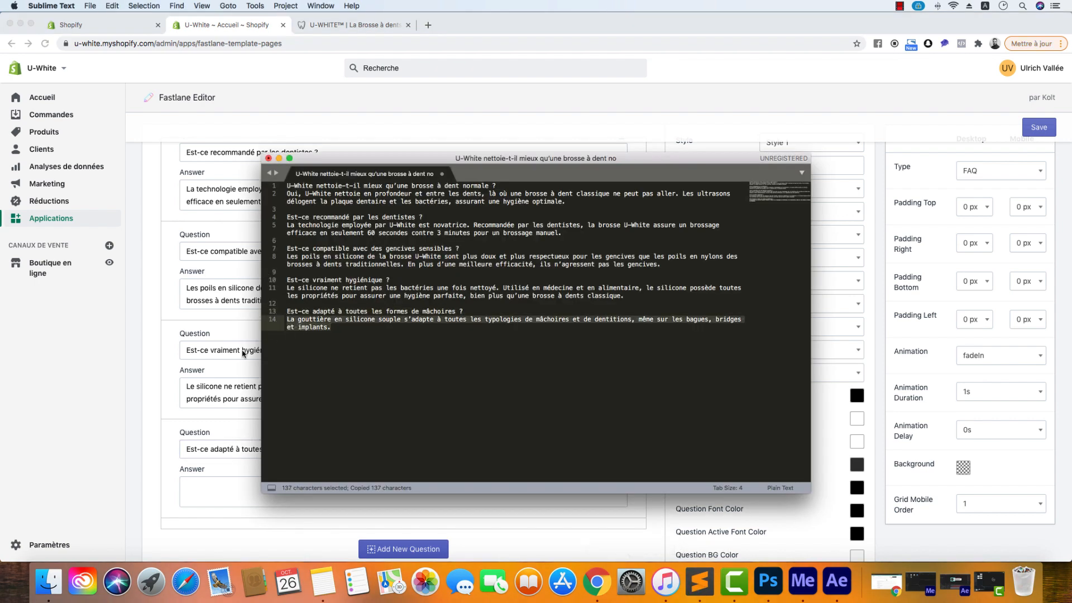
click(178, 372)
click(279, 486)
key(cmd+v)
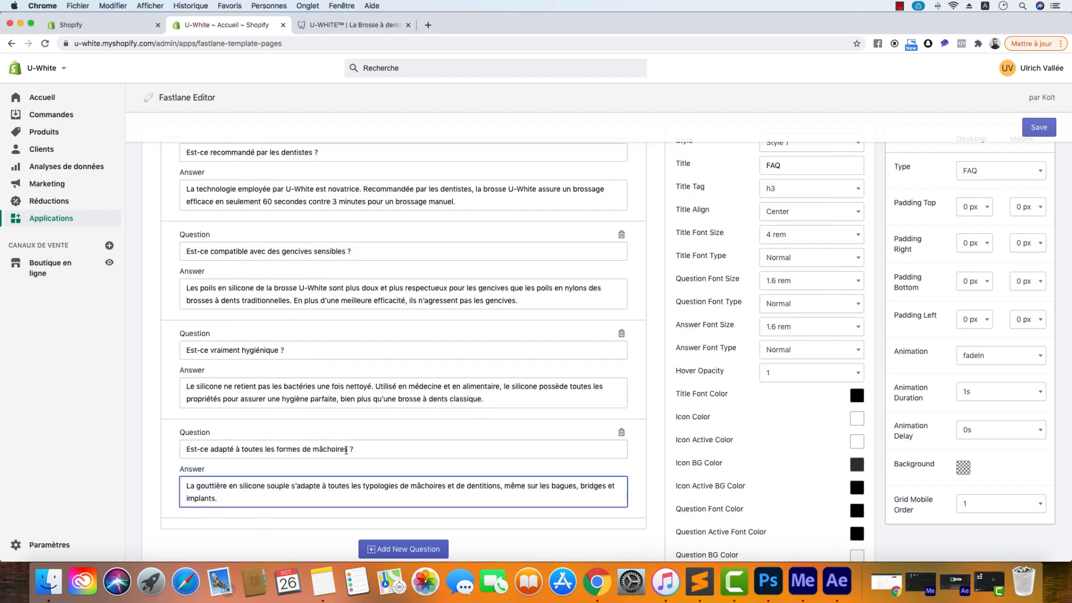
Step: Expand and collapse the first question in the new FAQ's preview, and save the page
scroll(352, 452, down, 20)
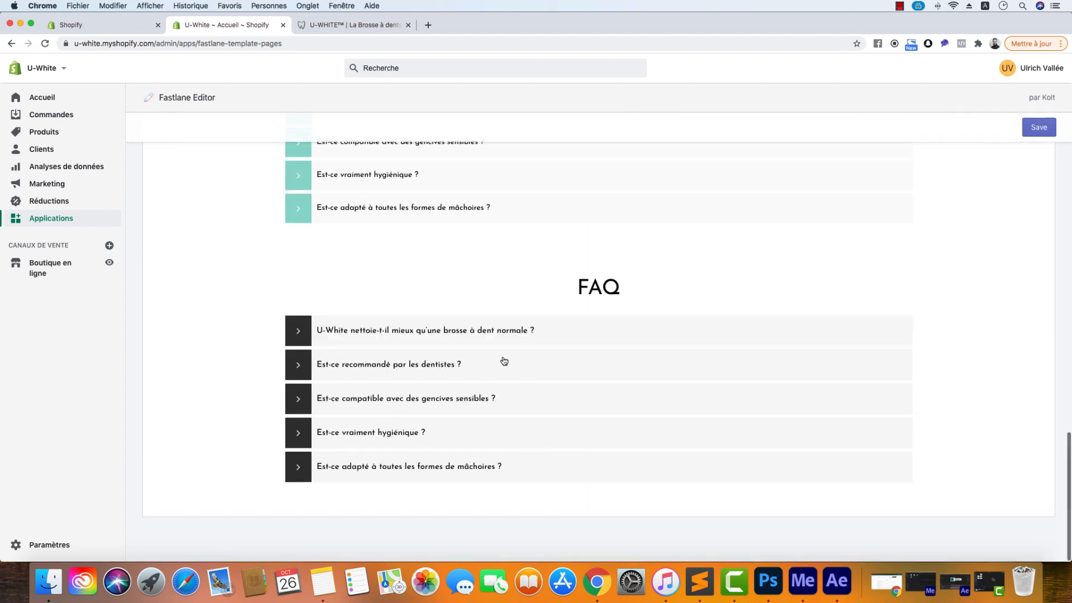
click(408, 328)
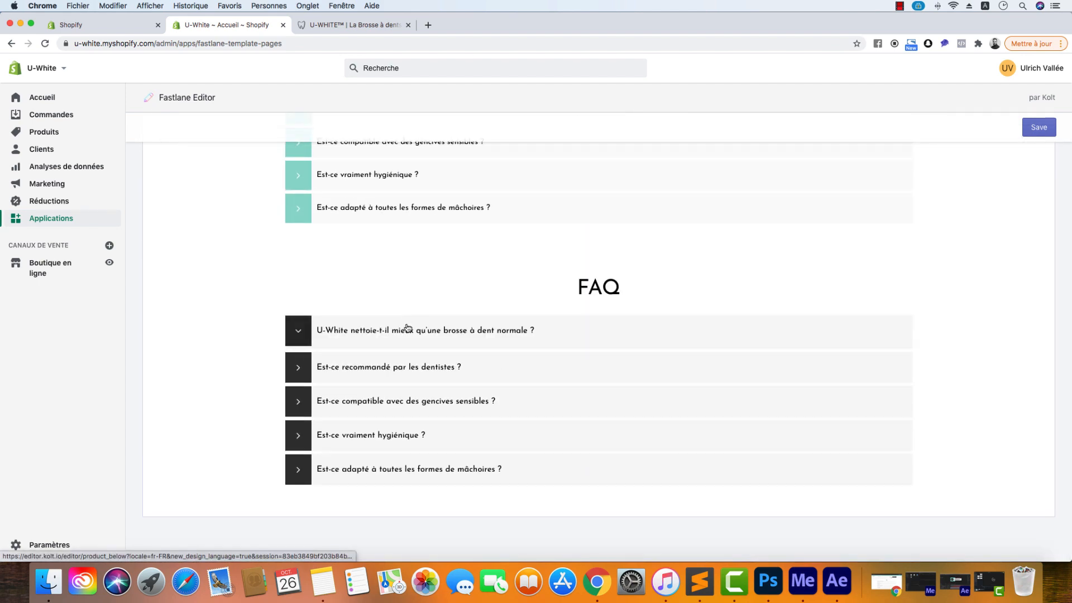
click(408, 329)
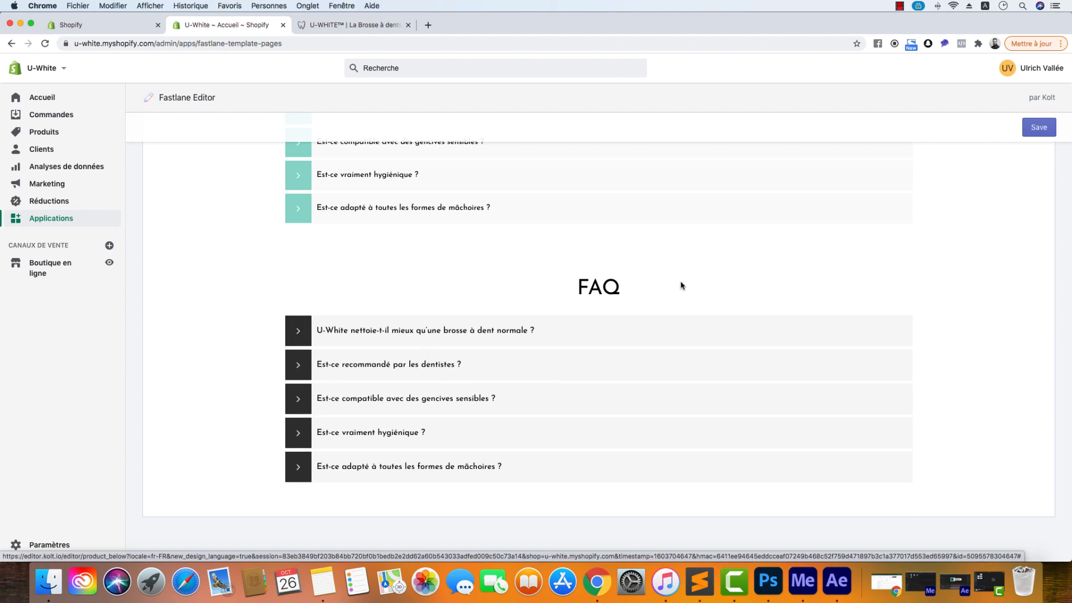
click(1038, 126)
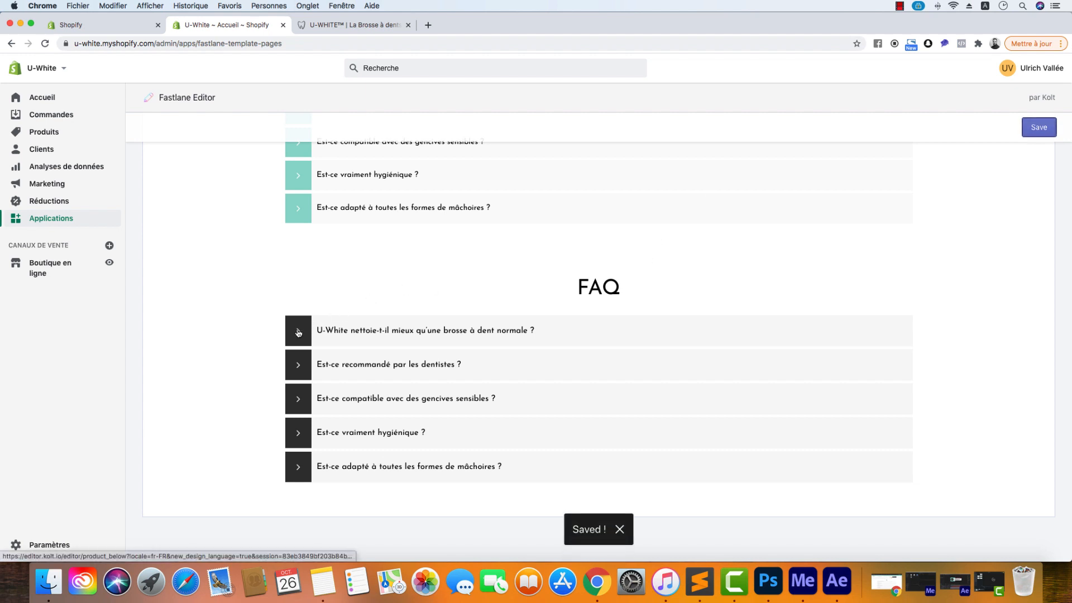
Step: Close the new FAQ block's settings and open those of the existing FAQ block on the line above it
scroll(462, 288, up, 10)
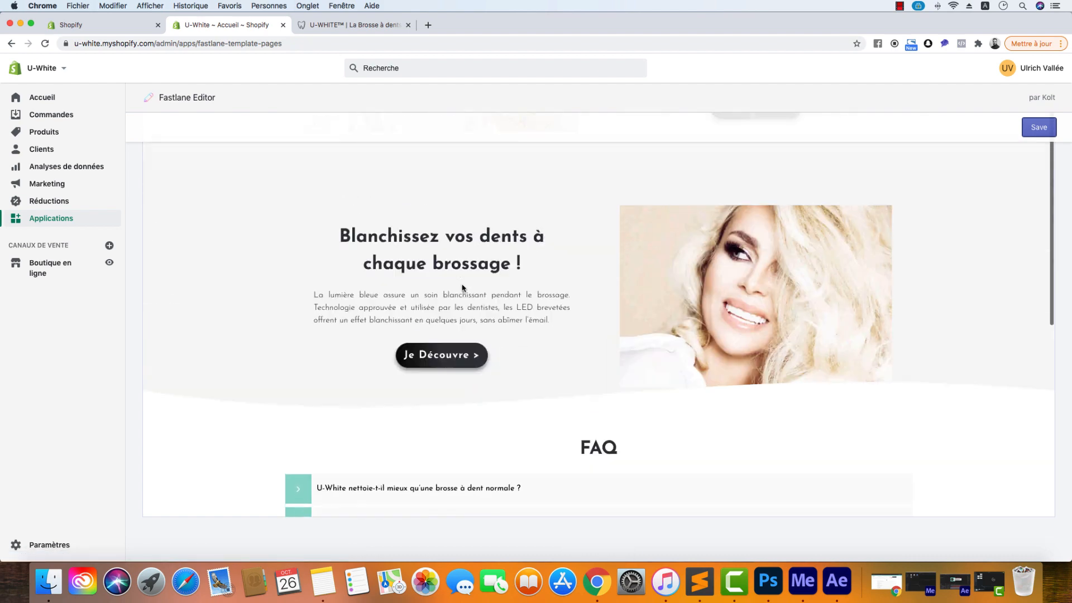
scroll(463, 287, up, 8)
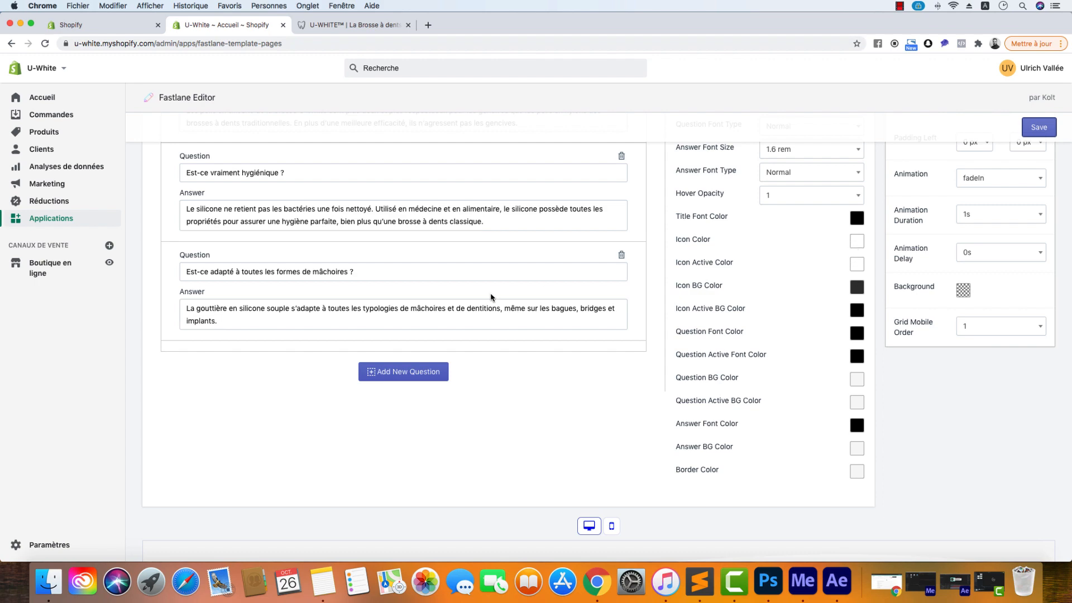
scroll(491, 297, up, 15)
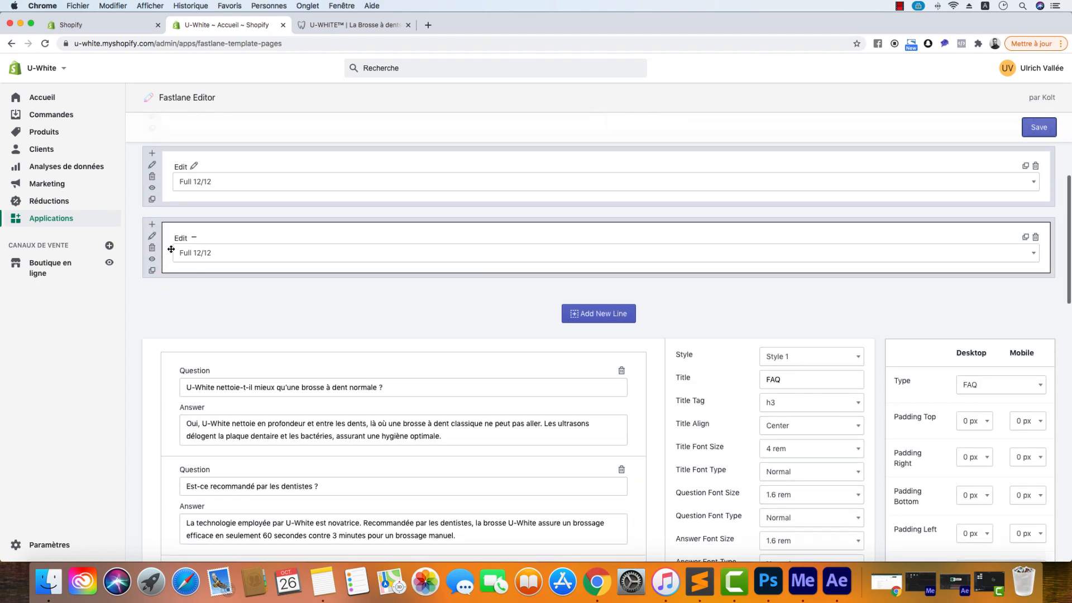
click(194, 238)
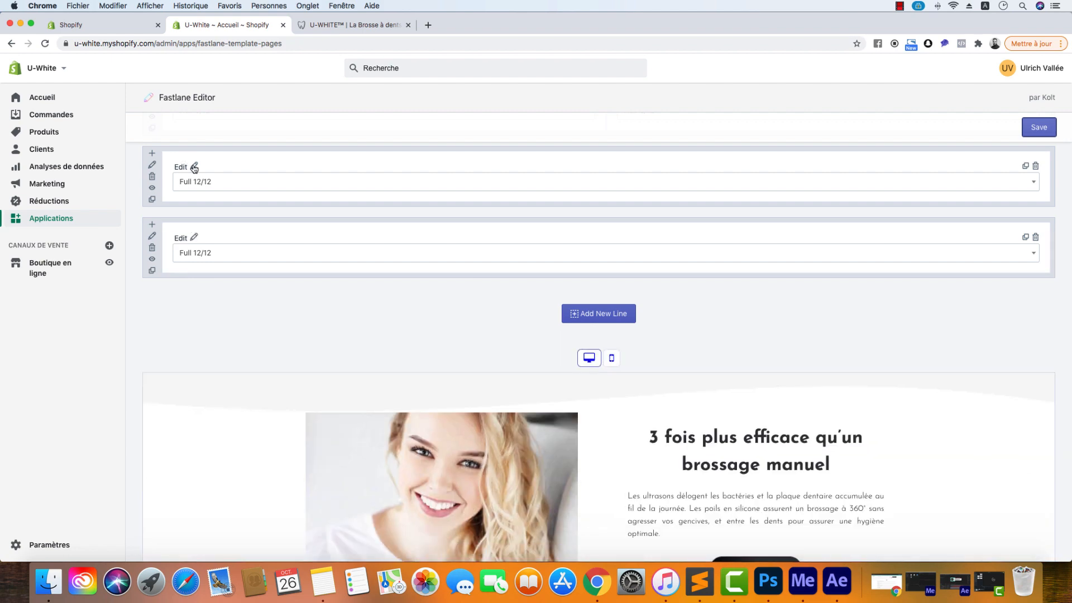
click(194, 167)
Step: Copy the existing FAQ's Icon BG Color code #8FD7CC to the end of the Sublime Text notes, and close the colour picker
click(857, 487)
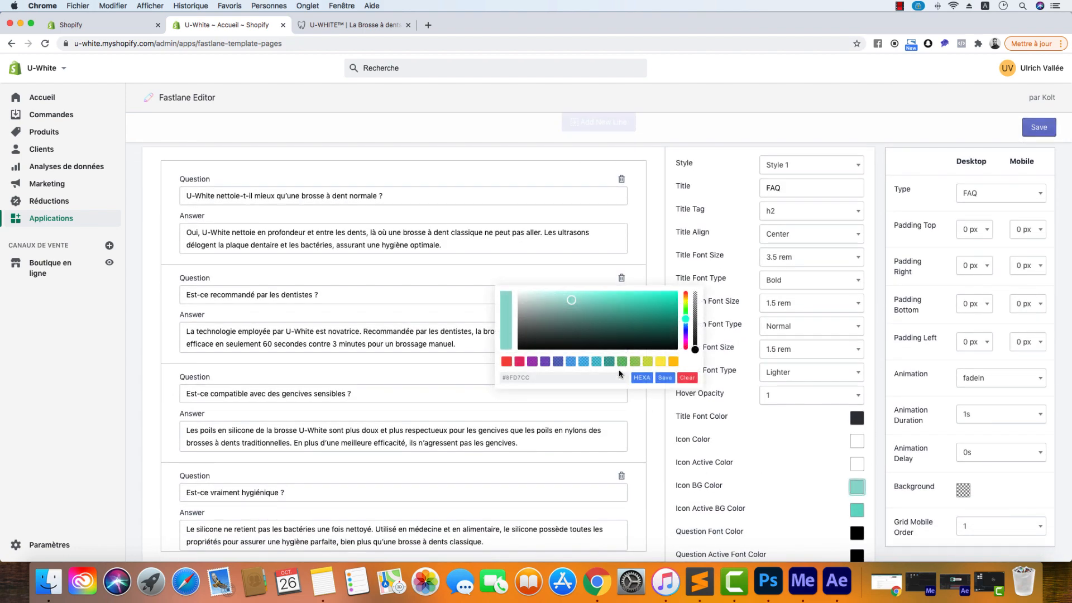
drag(548, 378, 500, 378)
right_click(526, 377)
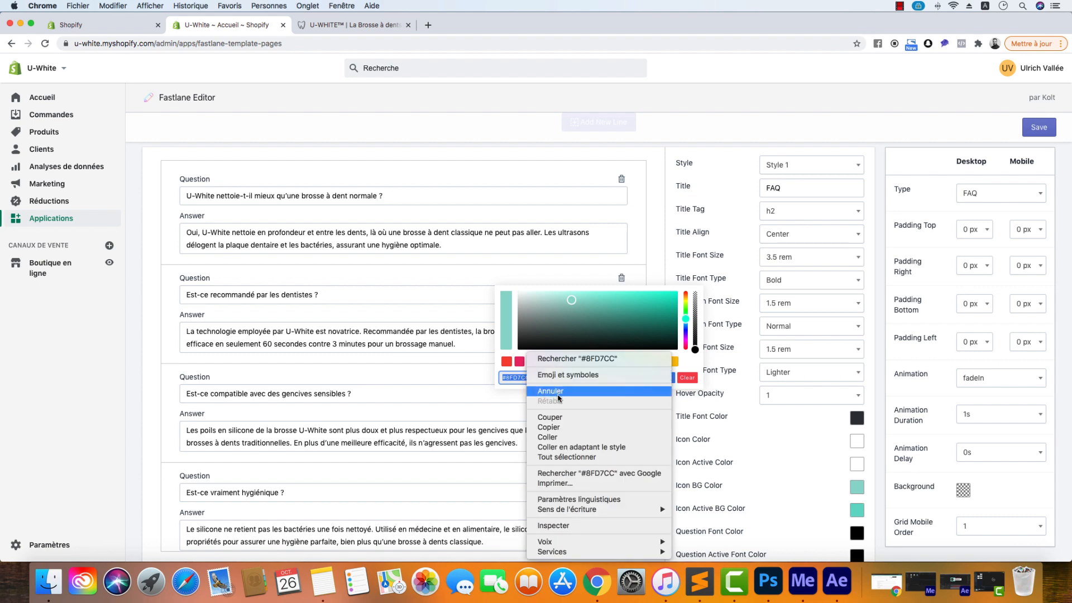
click(560, 427)
click(700, 580)
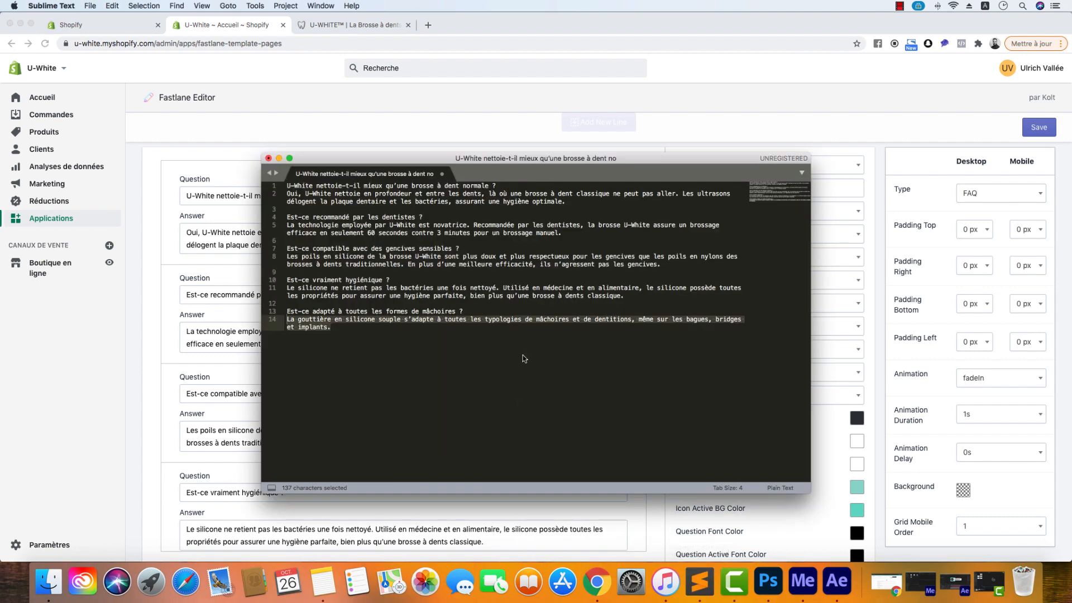
click(522, 370)
key(Return)
key(Return)
key(super+v)
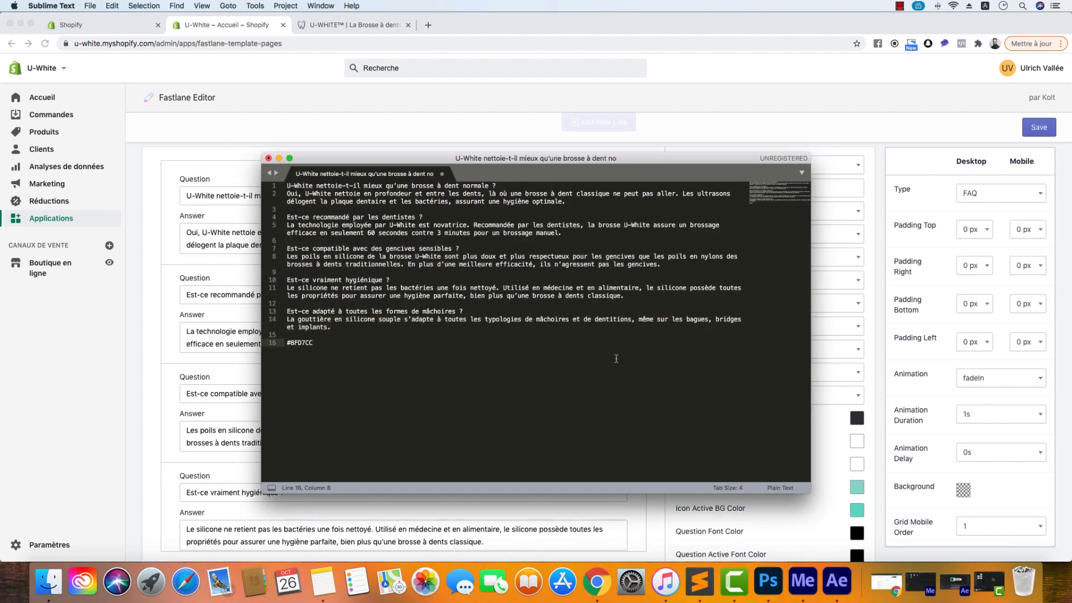
key(super+Tab)
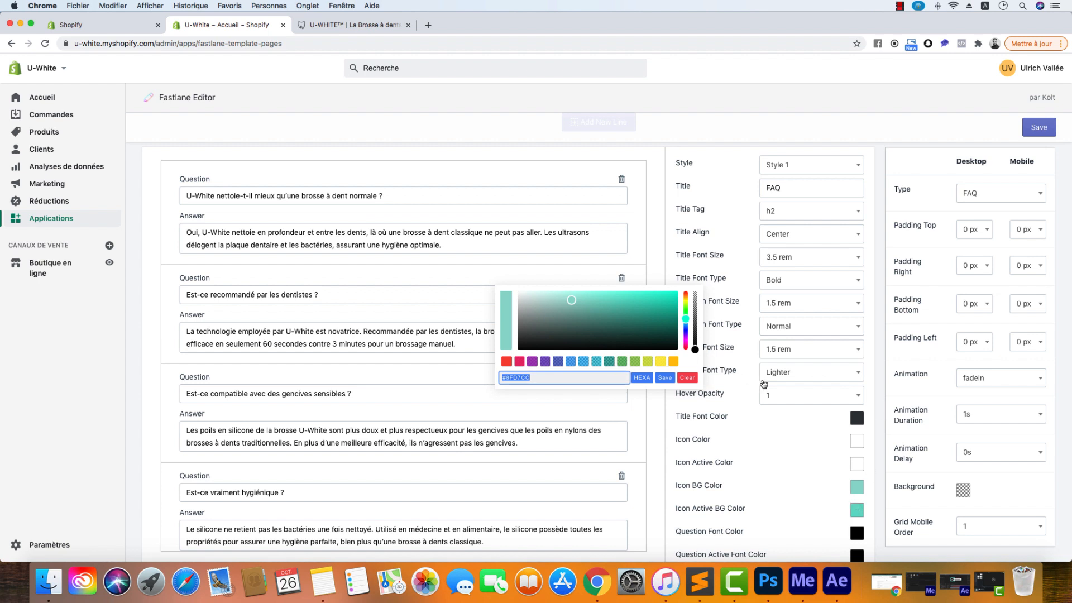
click(892, 400)
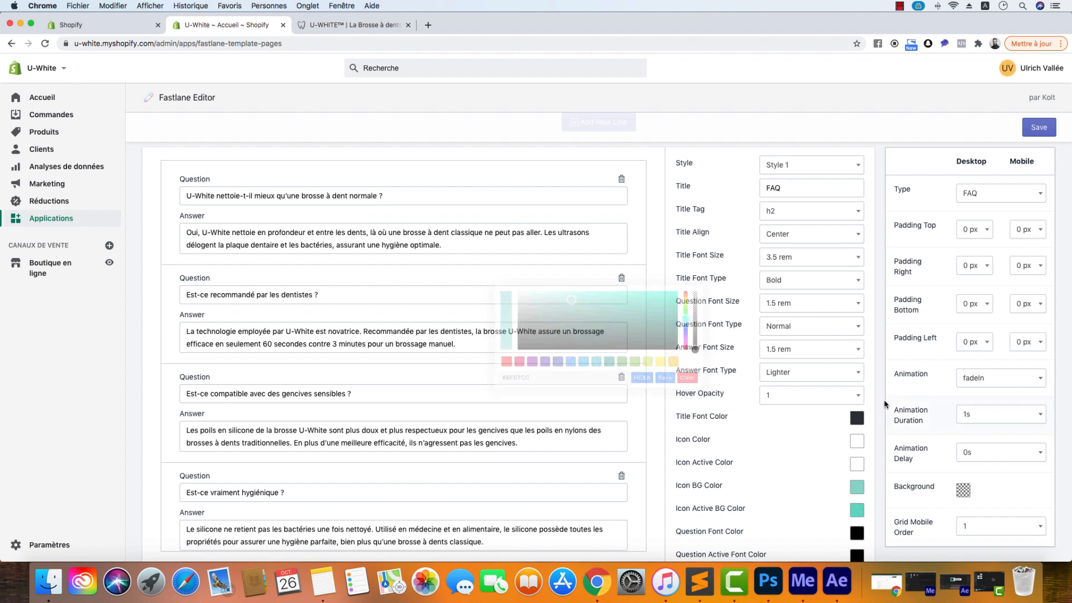
Step: Copy the existing FAQ's Icon Active BG Color code onto a new line in the Sublime Text notes and return to Fastlane Editor
click(857, 510)
drag(535, 375, 497, 380)
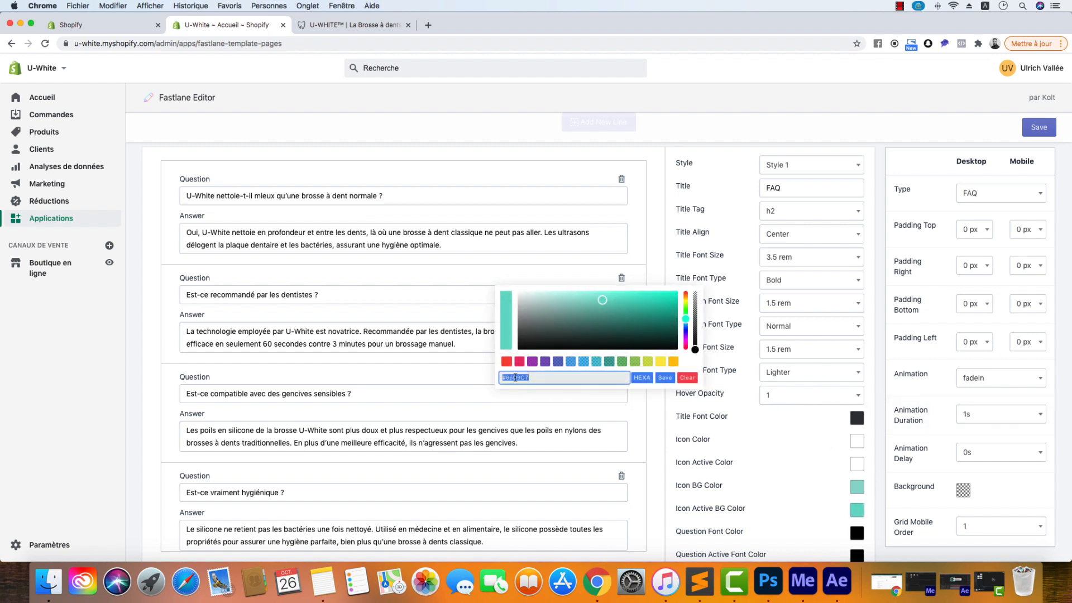
click(877, 398)
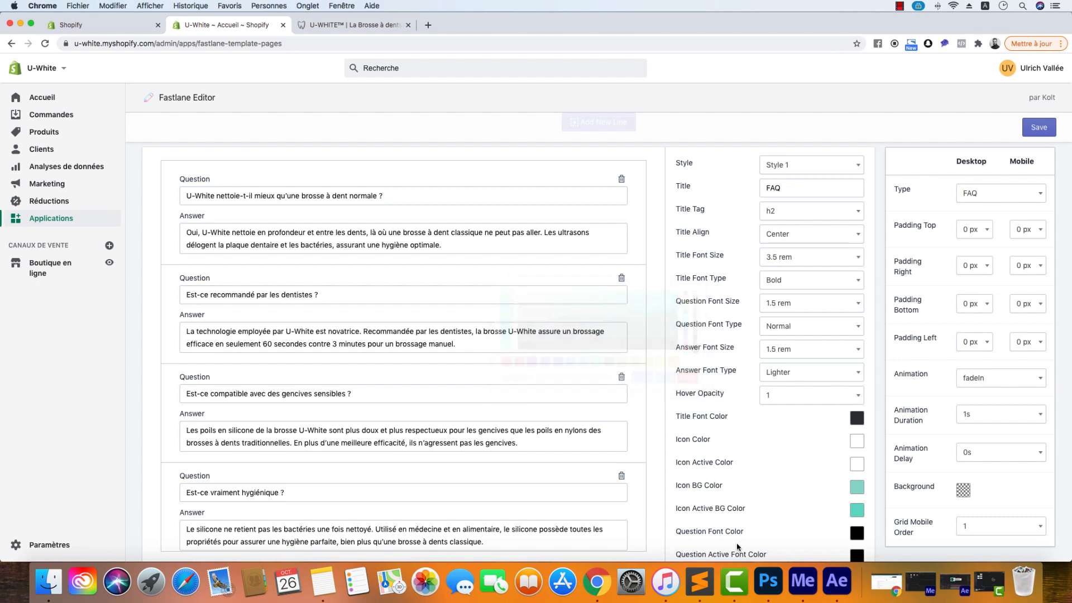
click(701, 580)
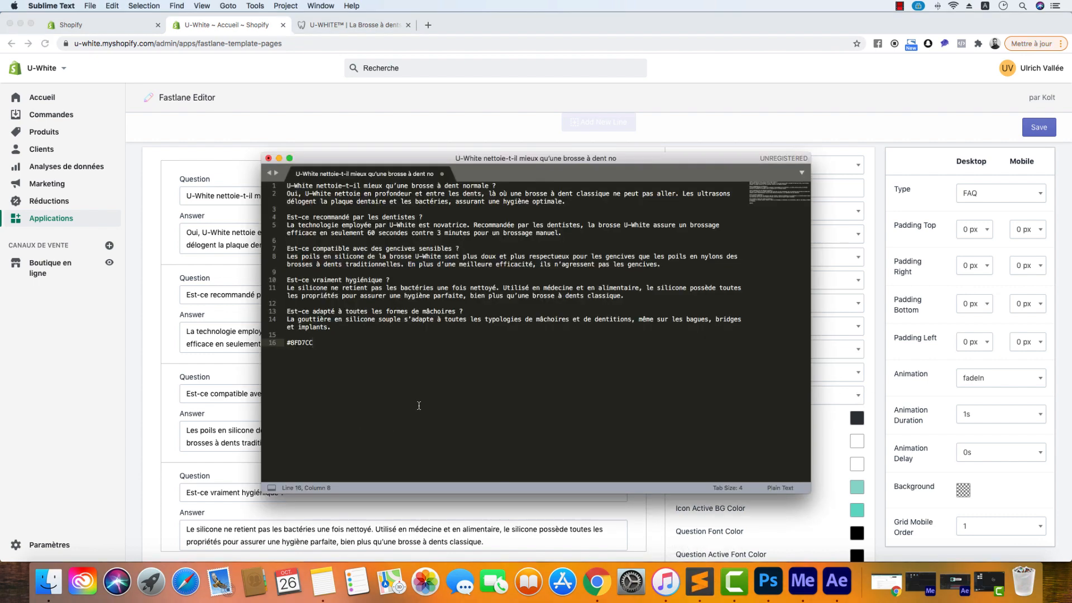
key(Return)
key(super+v)
click(145, 222)
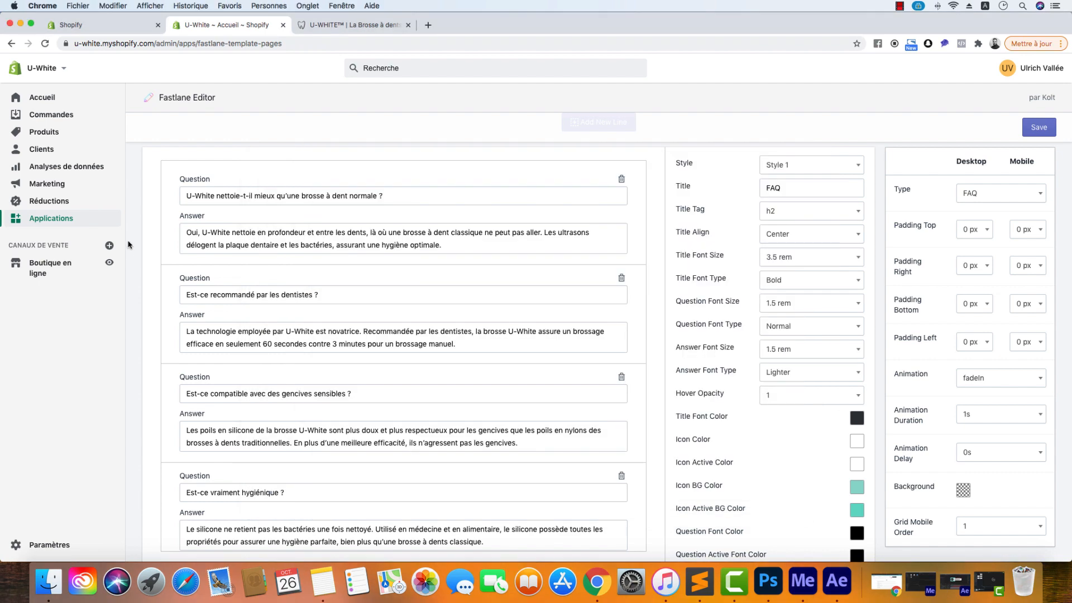
Step: Close the existing FAQ block's settings and reopen those of the new FAQ block on the last line
scroll(167, 223, up, 5)
click(195, 210)
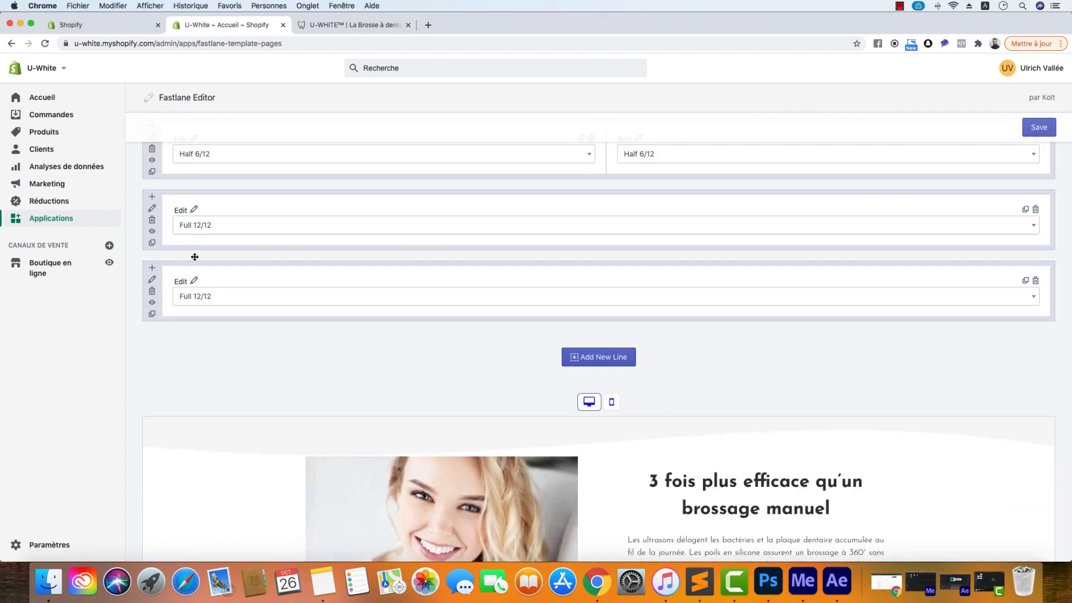
click(194, 281)
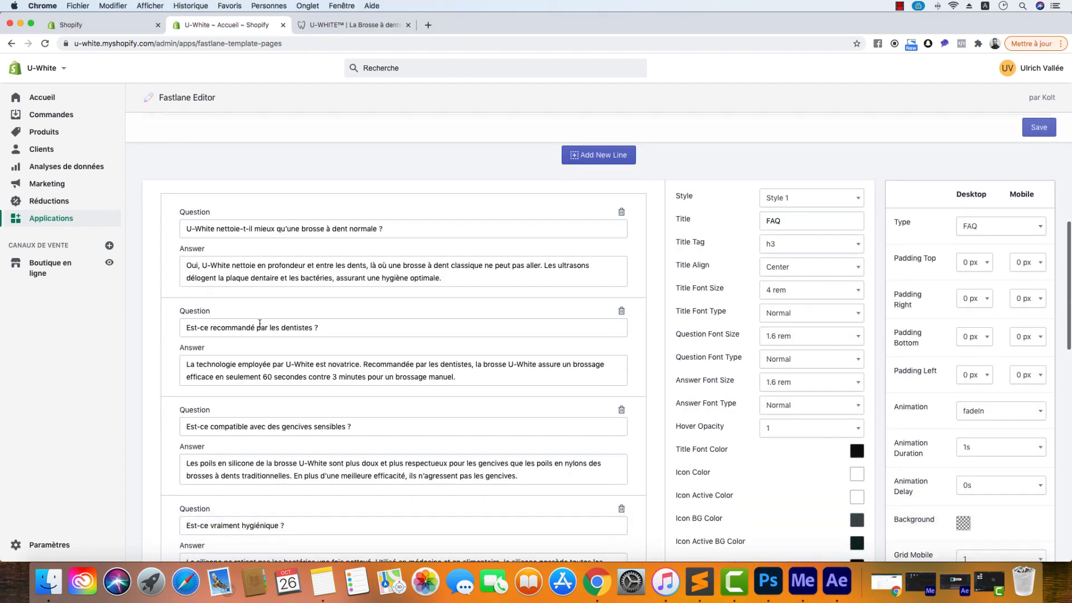
Step: Expand the new FAQ's first question in the preview and examine the icon colours of its open and closed items
scroll(553, 378, down, 5)
scroll(553, 378, down, 5)
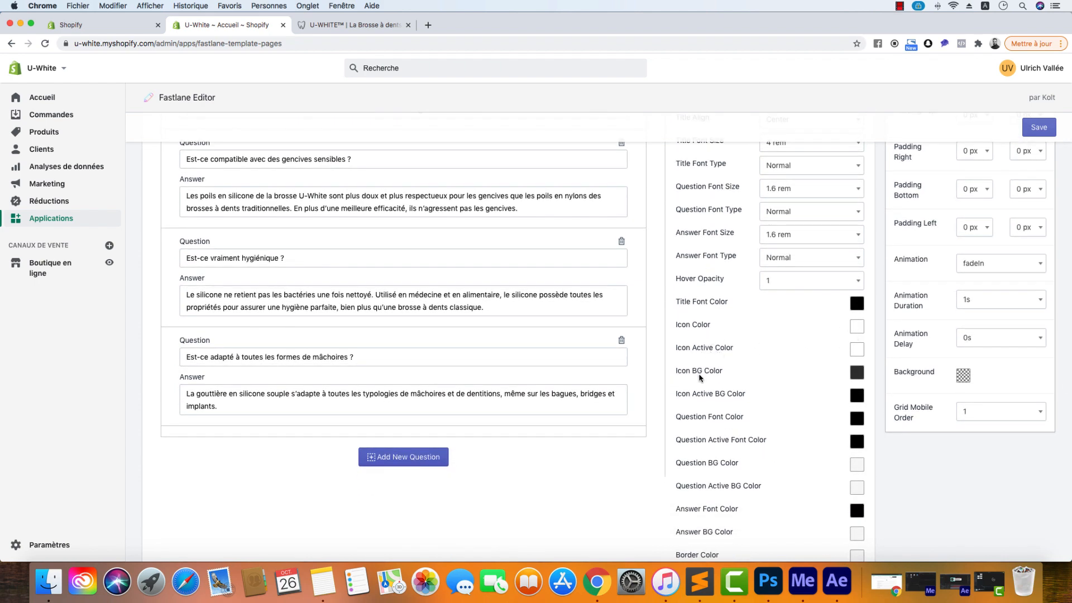
scroll(702, 377, down, 8)
scroll(702, 378, down, 10)
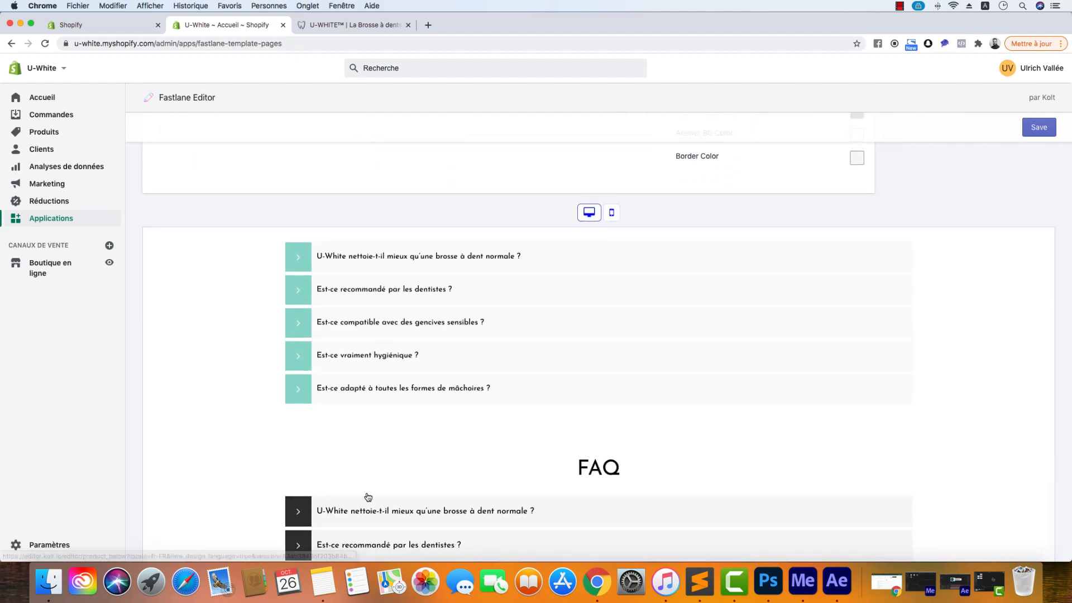
click(352, 512)
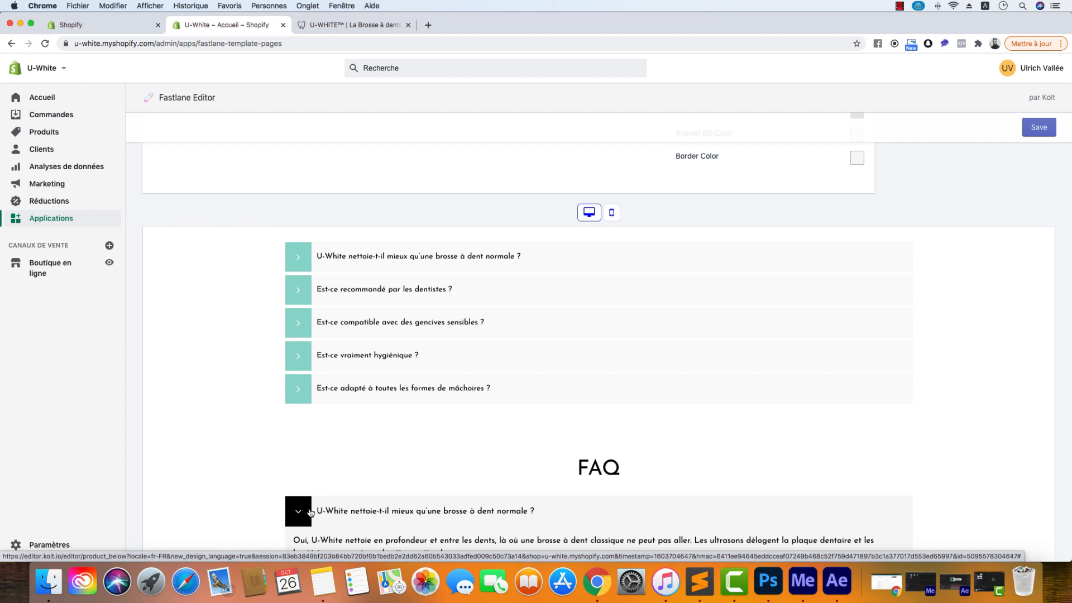
scroll(310, 513, down, 1)
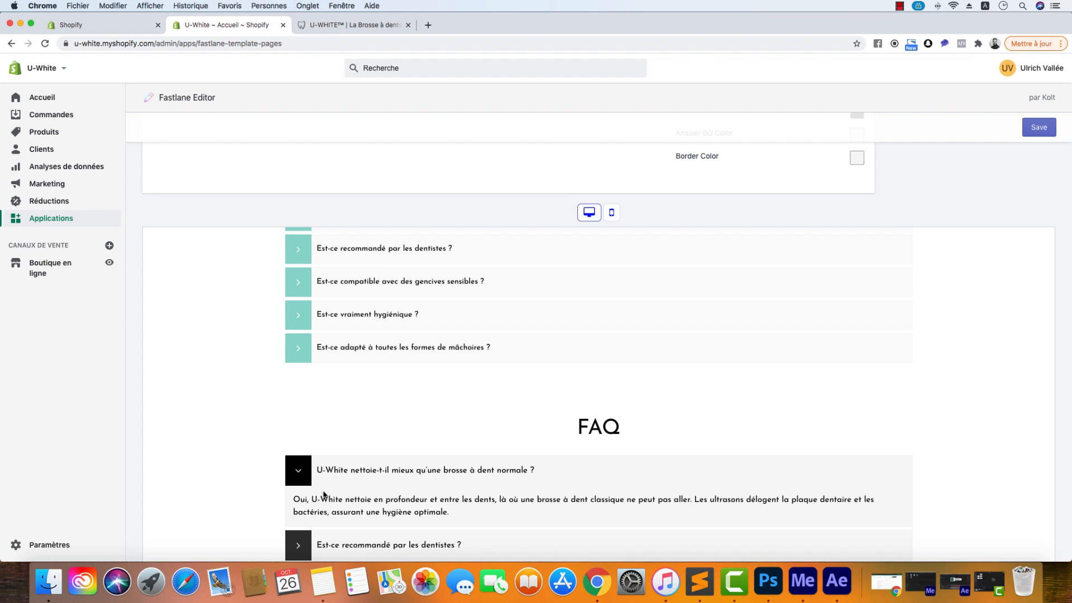
scroll(354, 491, down, 4)
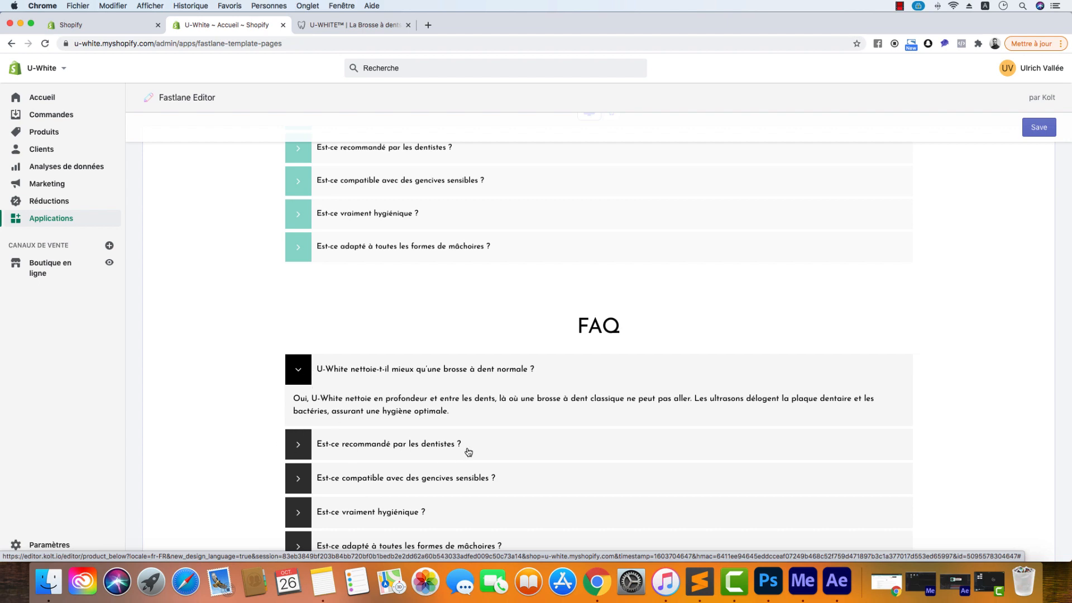
Step: Set the new FAQ's Icon BG Color to #8FD7CC, copied from the Sublime Text notes, and save the colour
scroll(469, 449, up, 8)
scroll(467, 450, up, 15)
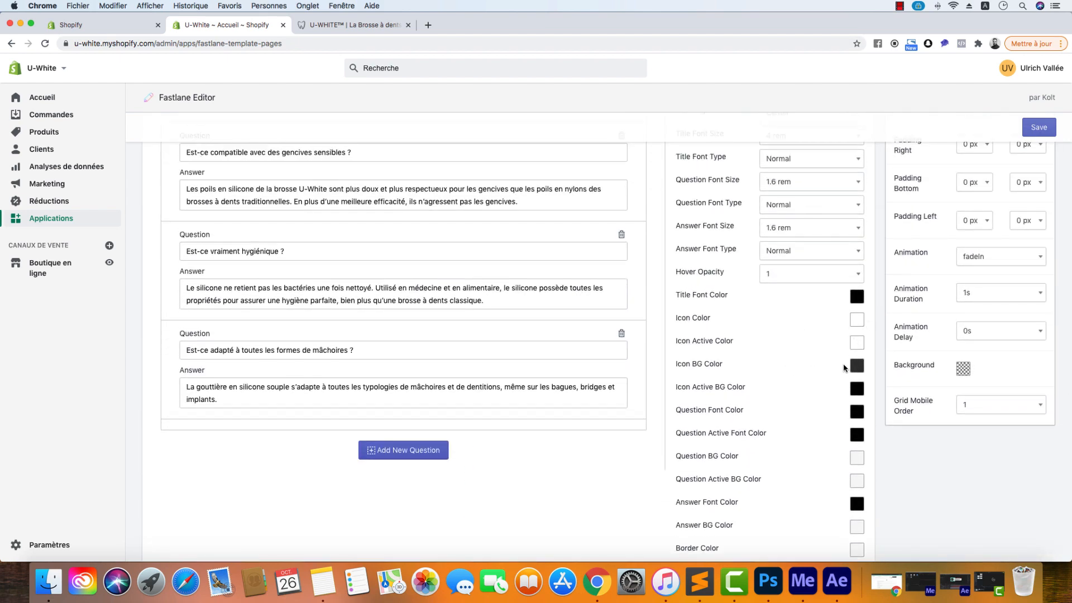
click(856, 365)
drag(584, 377, 467, 377)
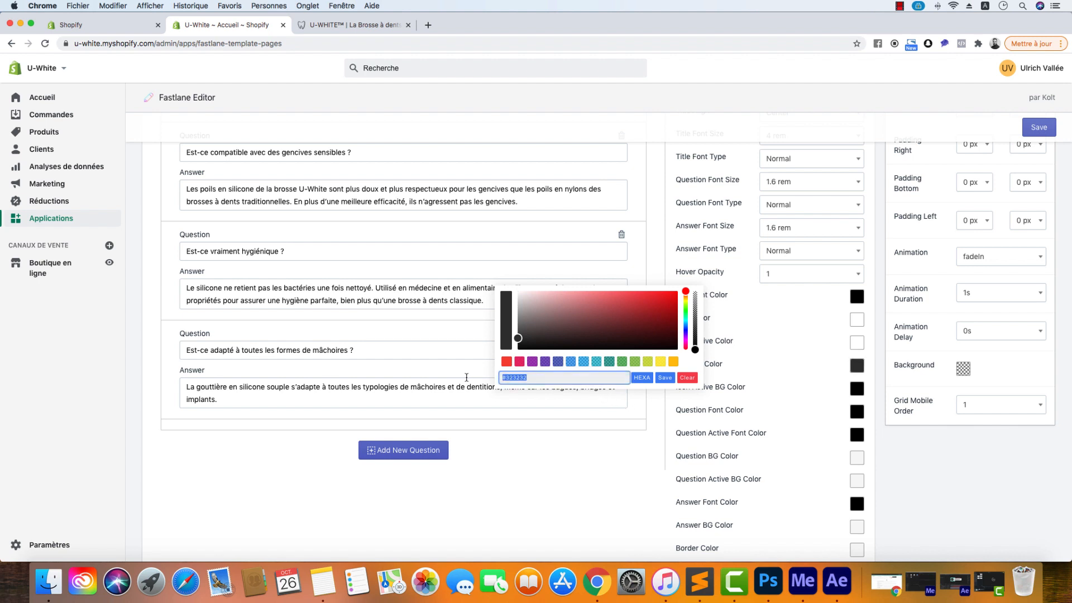
key(super+v)
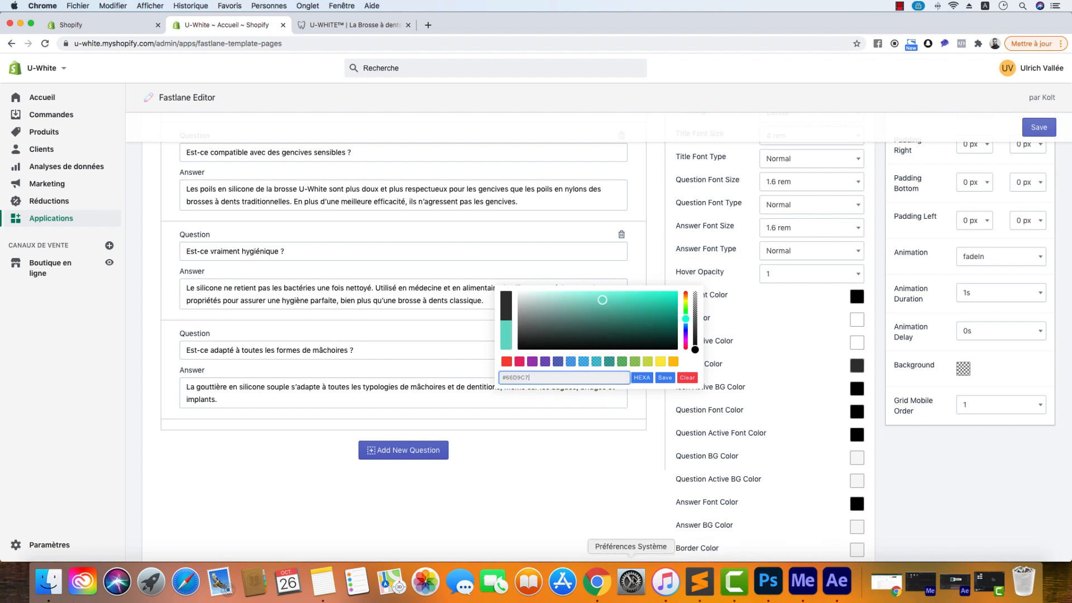
click(699, 580)
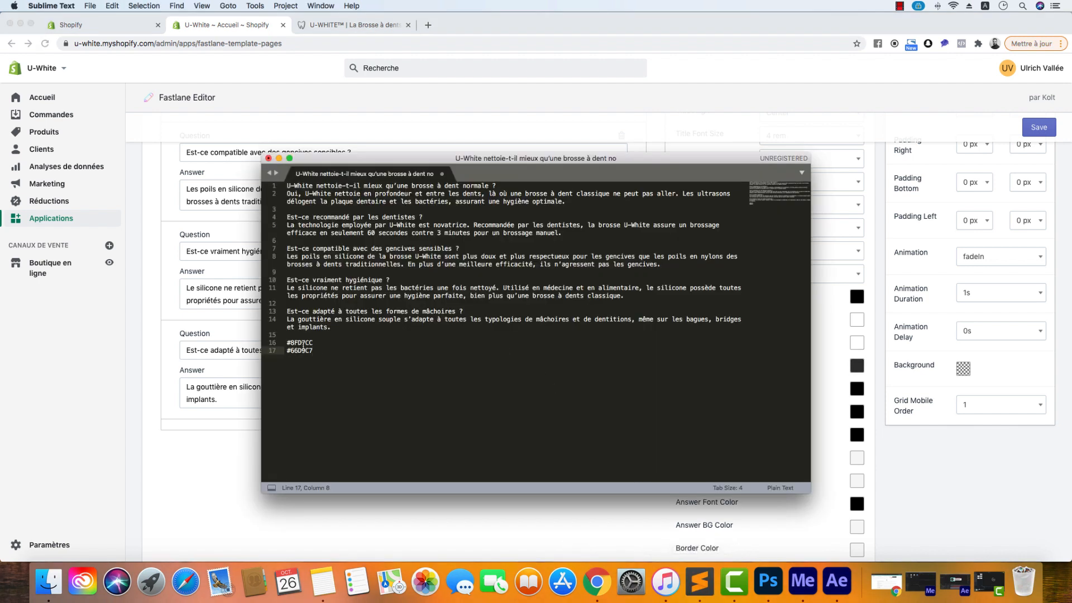
drag(314, 342, 289, 342)
key(super+c)
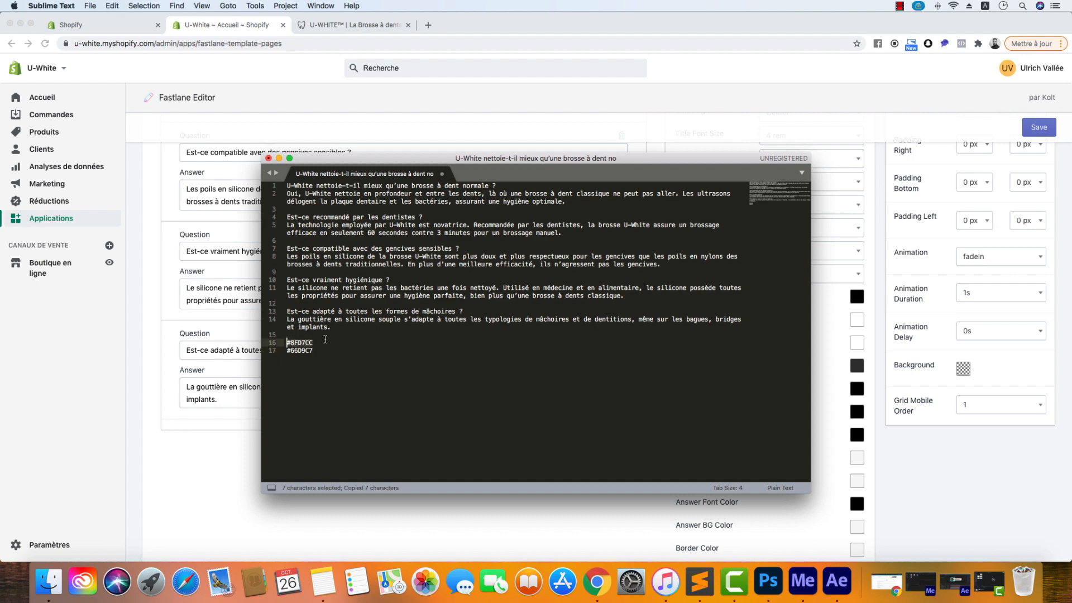
click(692, 111)
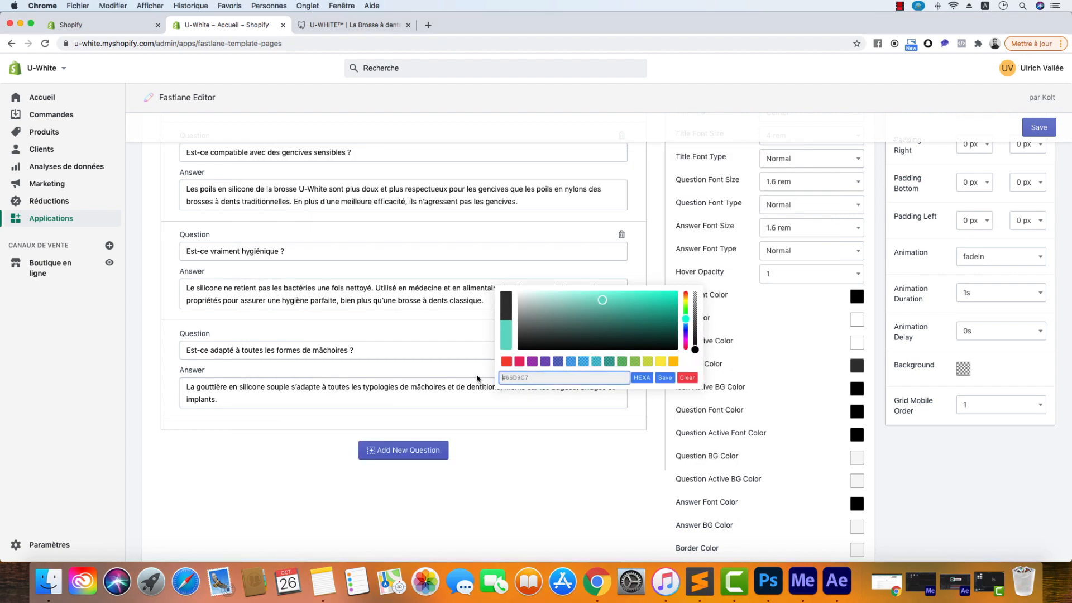
key(super+a)
key(super+v)
click(665, 378)
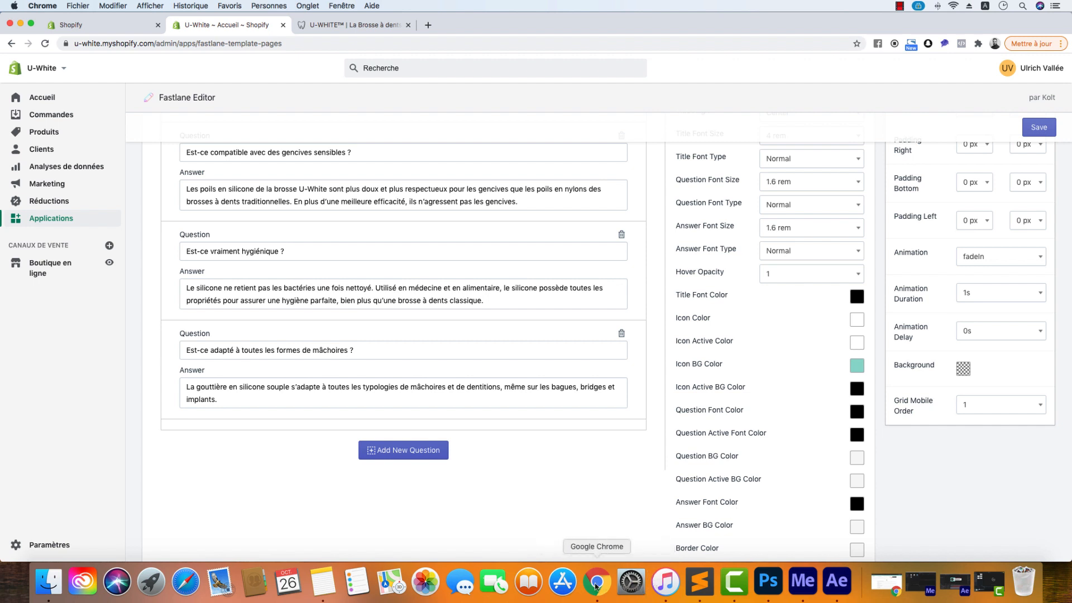
Step: Set the new FAQ's Icon Active BG Color to #66D9C7, copied from the Sublime Text notes, and save the colour
click(691, 582)
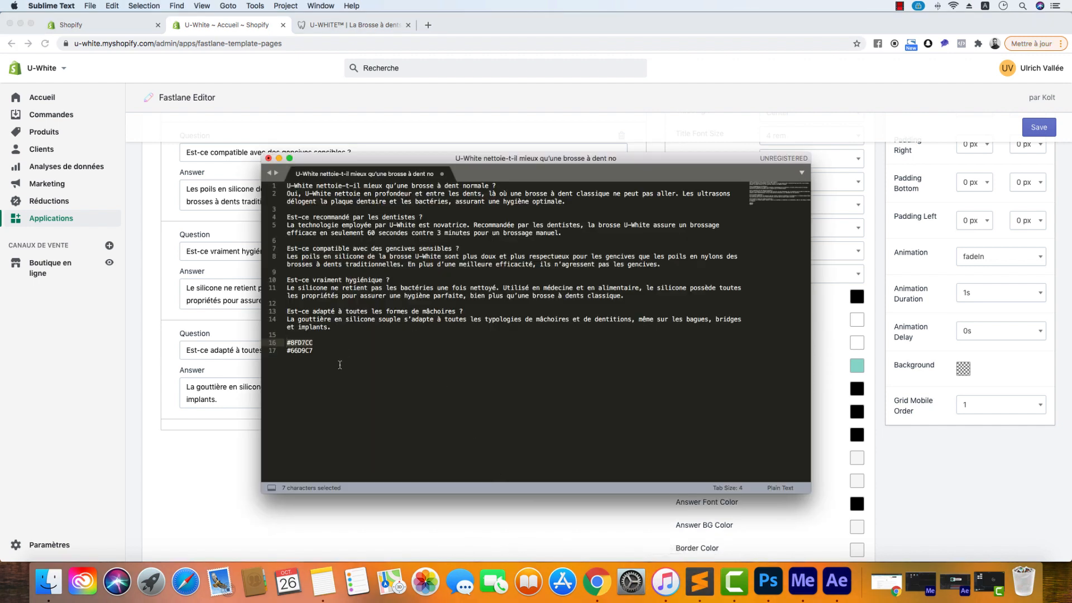
drag(326, 356, 283, 351)
key(super+c)
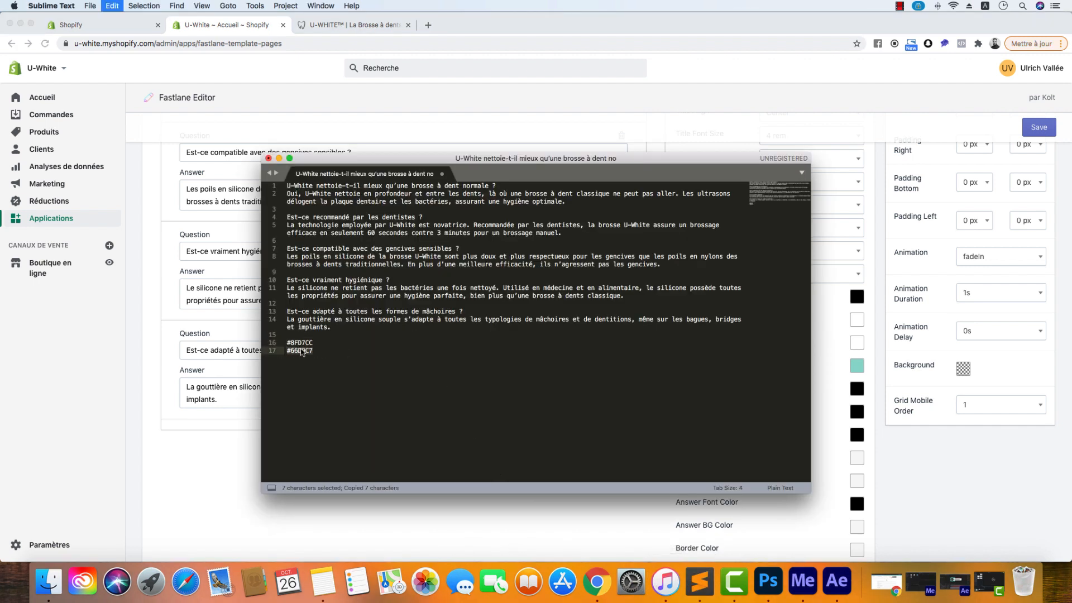
click(874, 335)
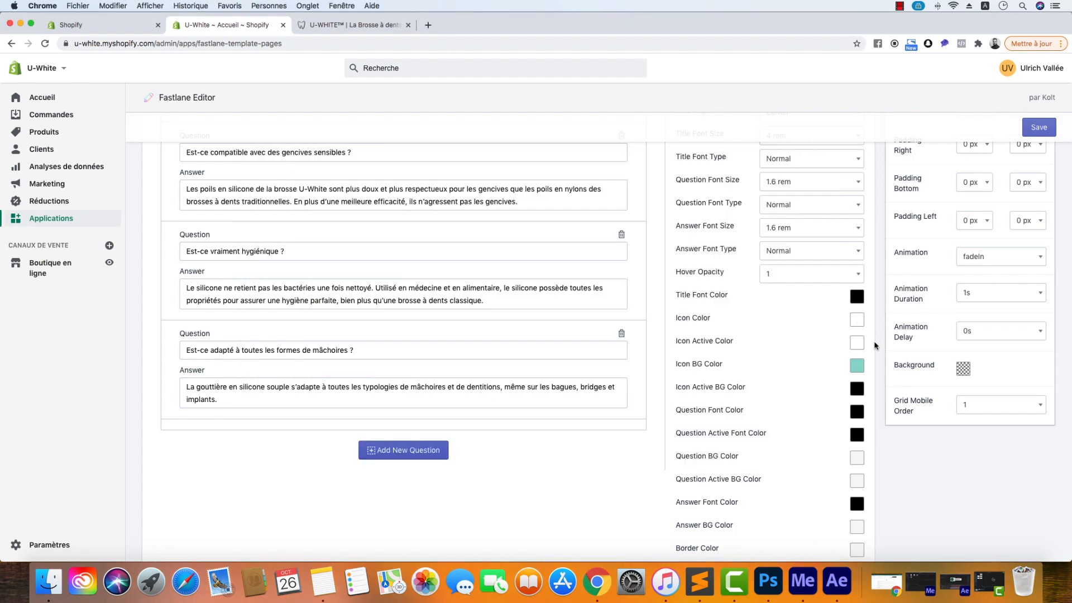
click(857, 389)
click(505, 378)
key(super+v)
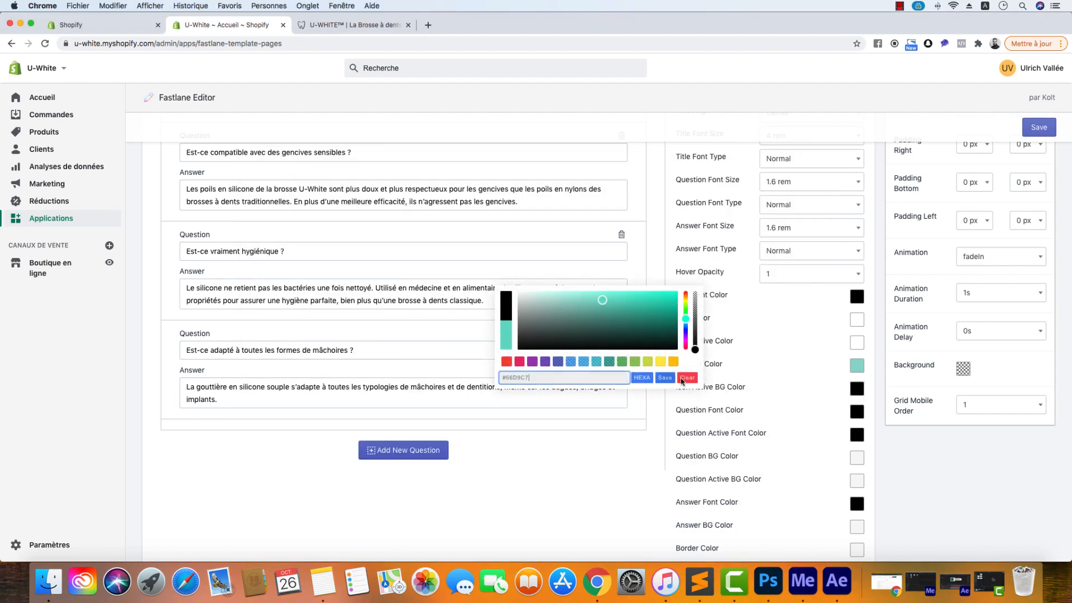
click(665, 378)
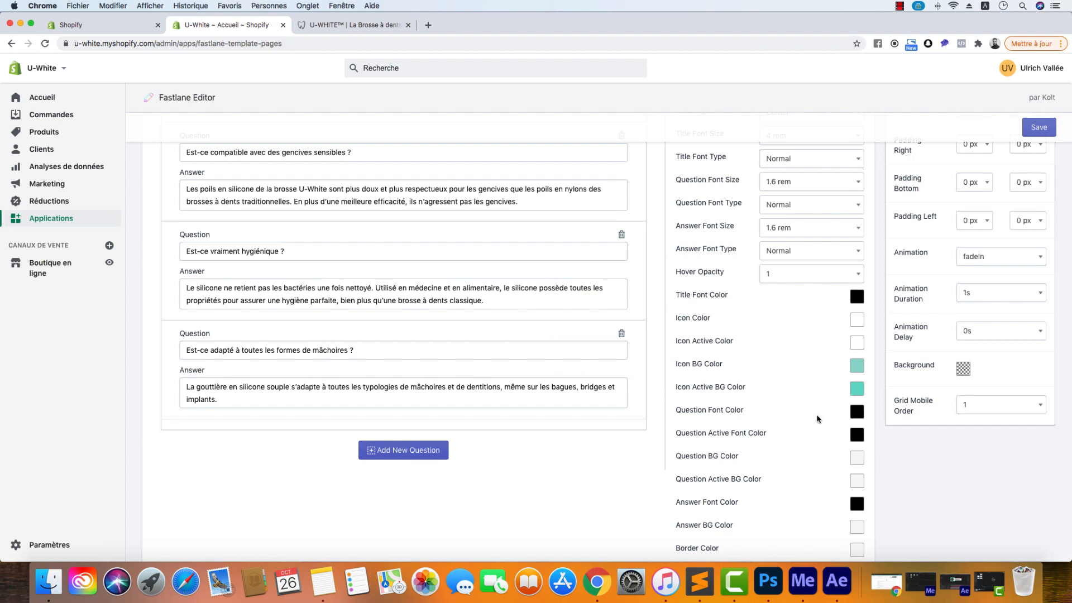
Step: Save the page and expand the new FAQ's first question in the preview to check the icon colours
click(1037, 134)
scroll(531, 430, down, 7)
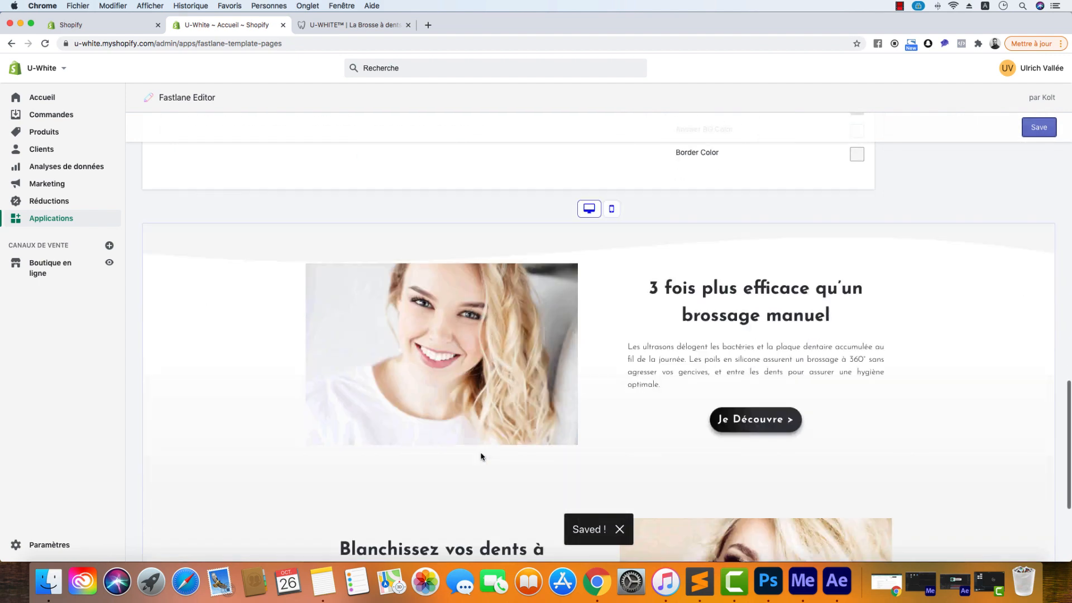
scroll(481, 456, down, 10)
click(423, 330)
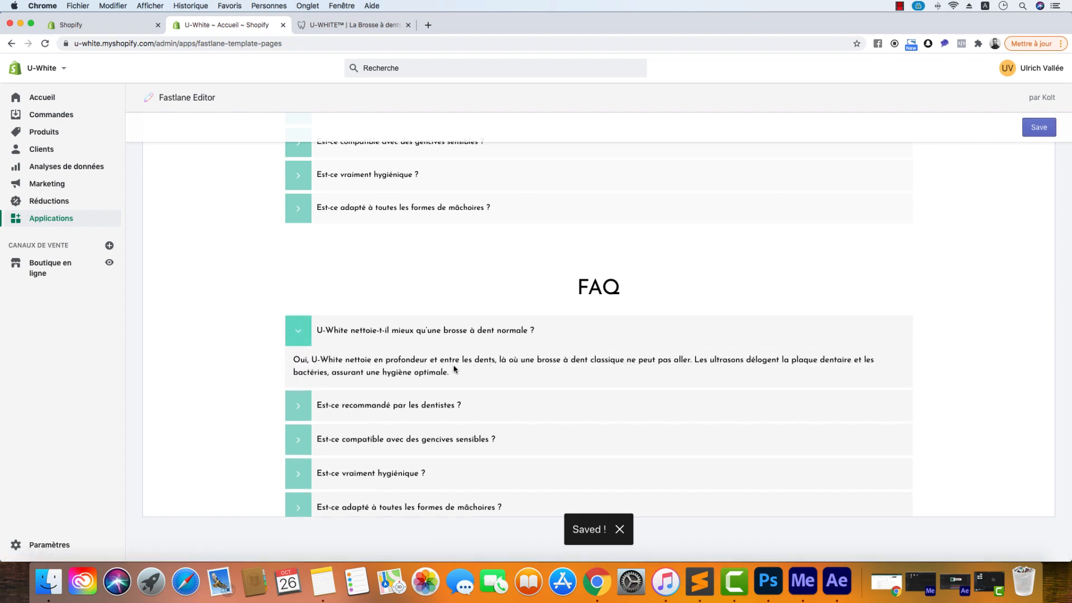
scroll(602, 377, up, 20)
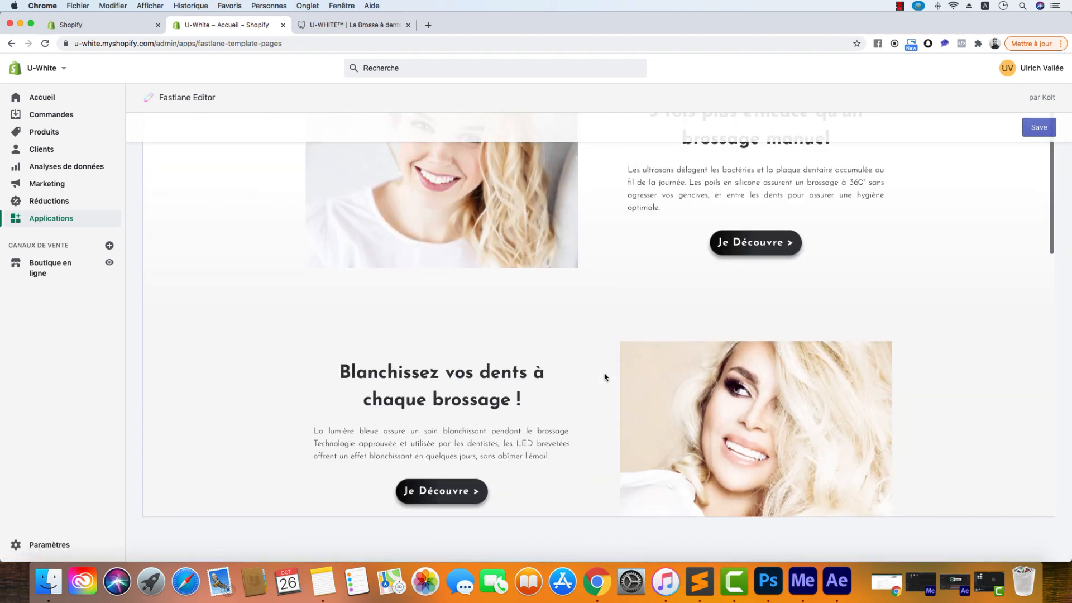
scroll(663, 380, down, 5)
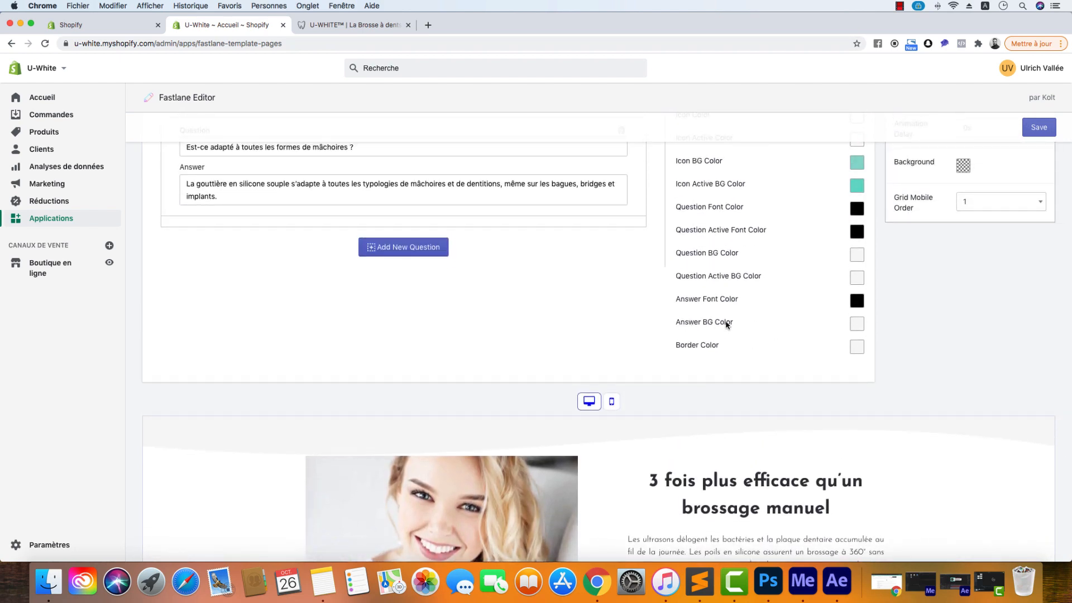
click(857, 326)
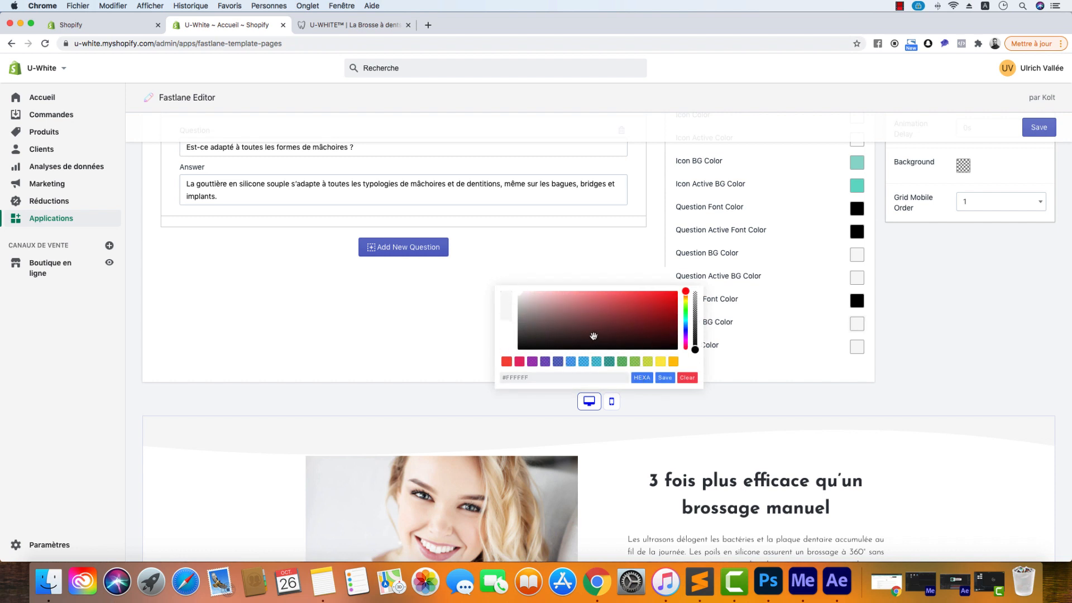
click(740, 385)
click(856, 324)
drag(695, 340, 695, 291)
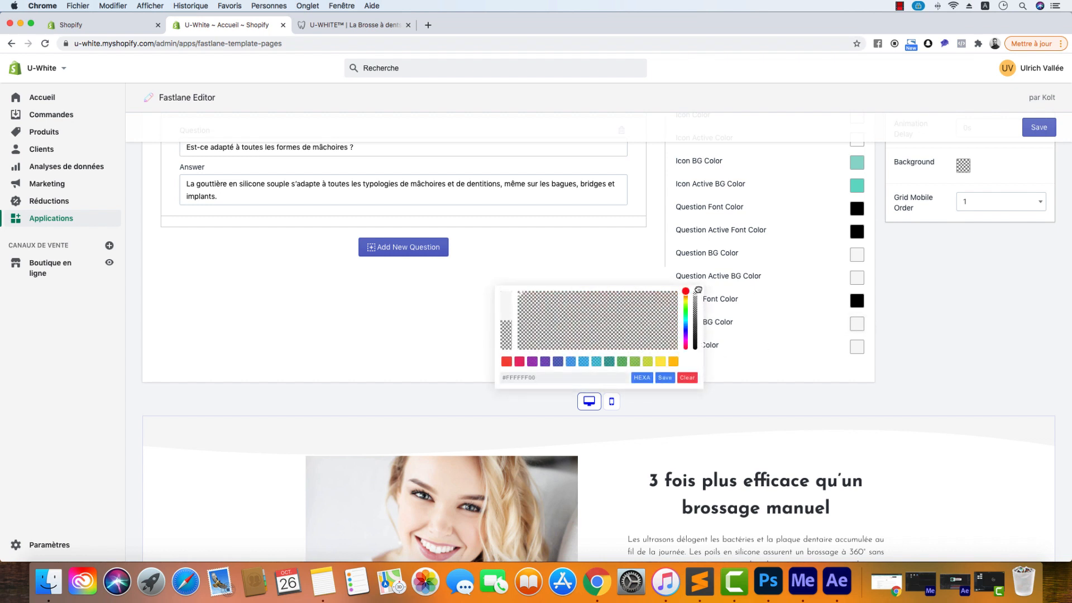
click(512, 319)
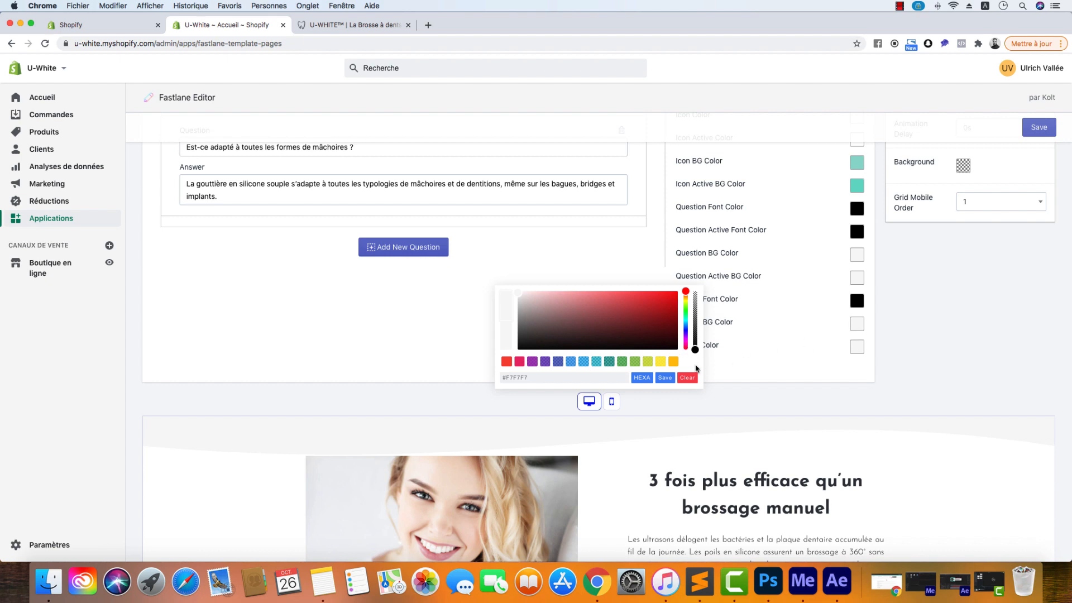
click(988, 347)
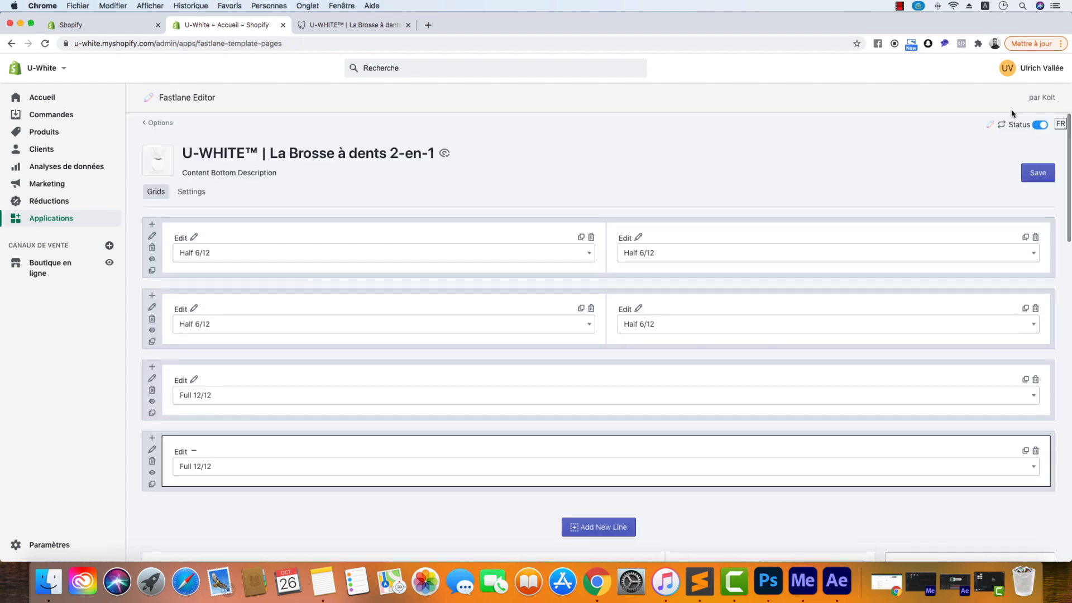
Step: Reload the template in the editor and reopen the settings of the new FAQ block on the last line
click(1000, 129)
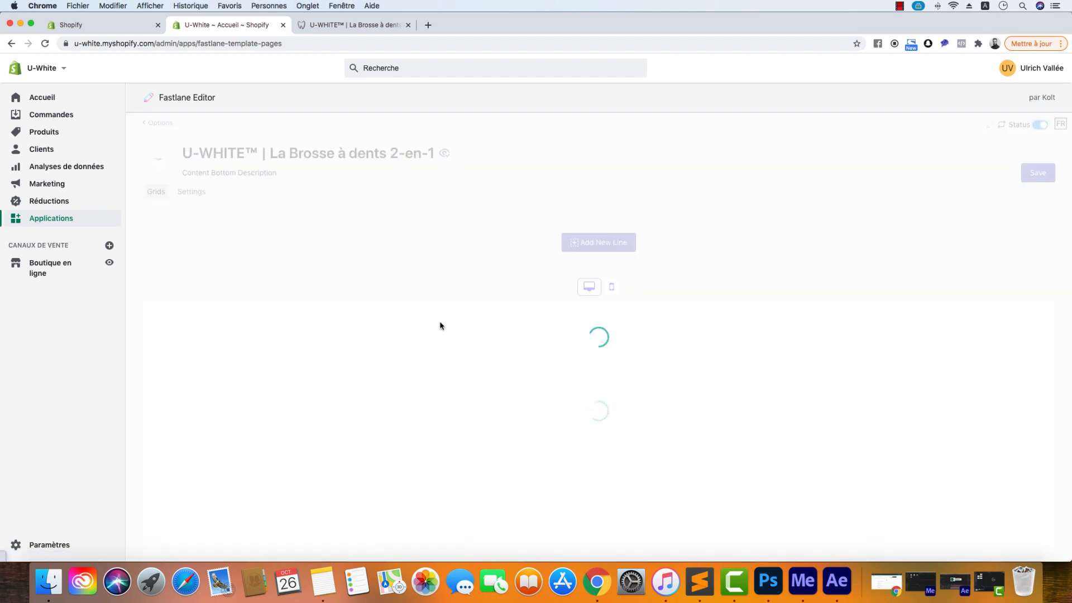
scroll(201, 447, down, 5)
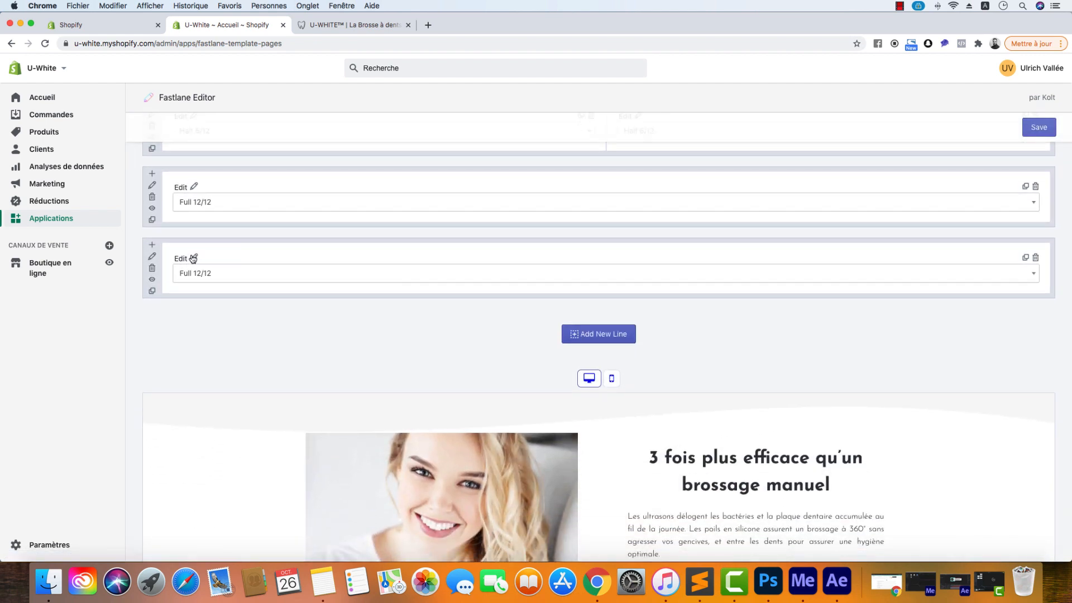
click(193, 258)
Step: Make the new FAQ's Answer BG Color fully transparent (#F7F7F700) and save the colour
scroll(670, 403, down, 10)
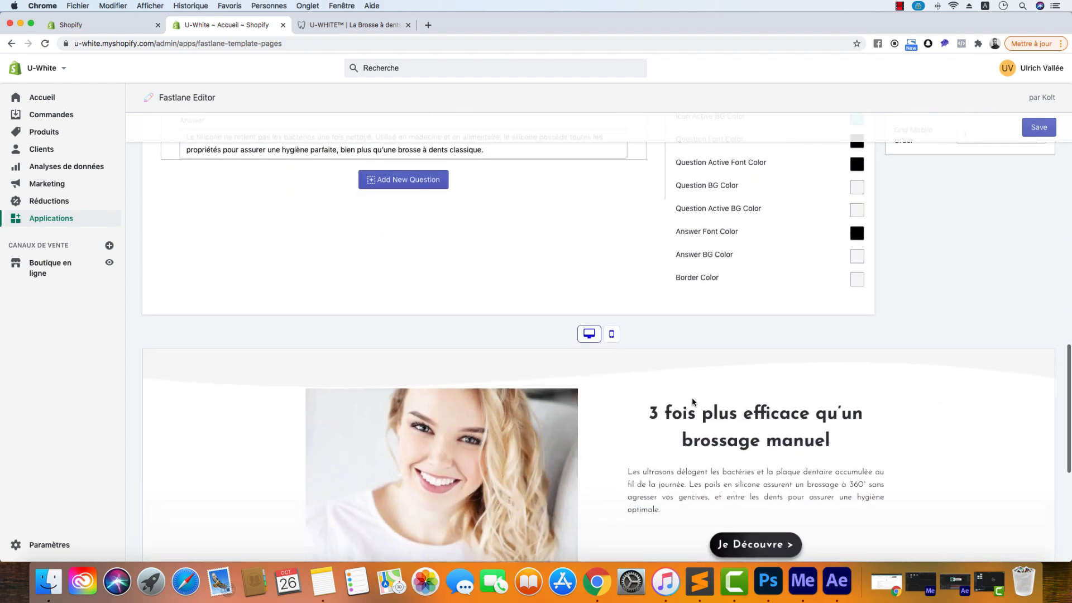
scroll(692, 401, up, 2)
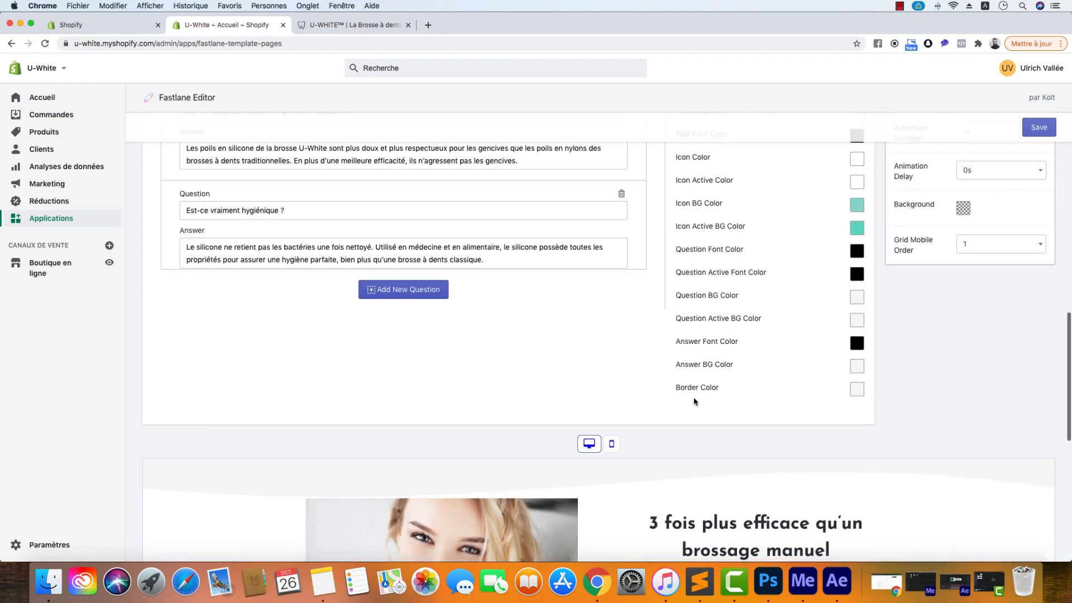
click(856, 366)
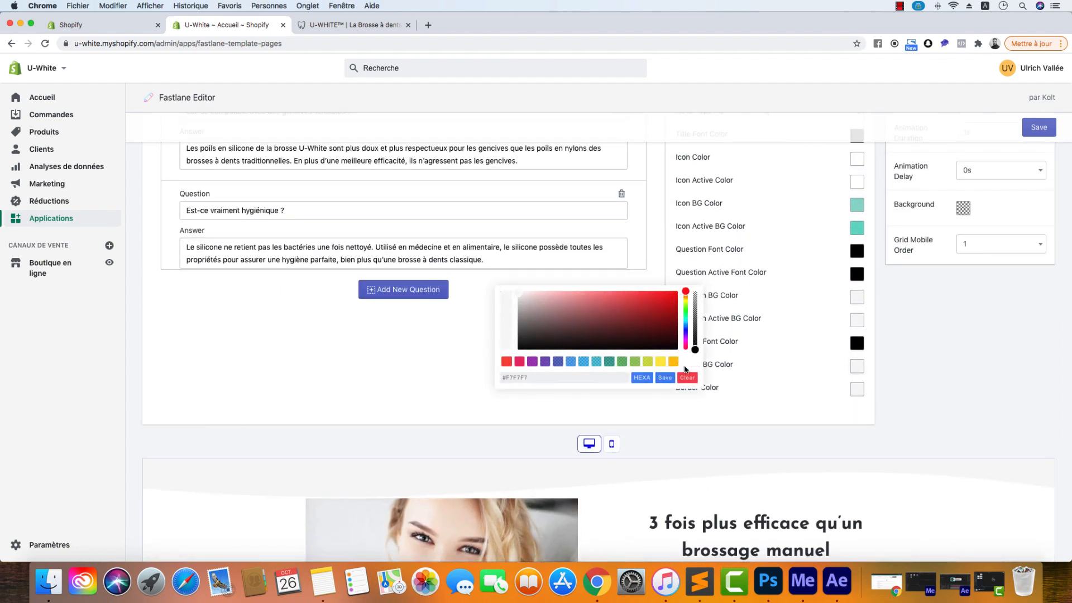
drag(693, 348, 695, 294)
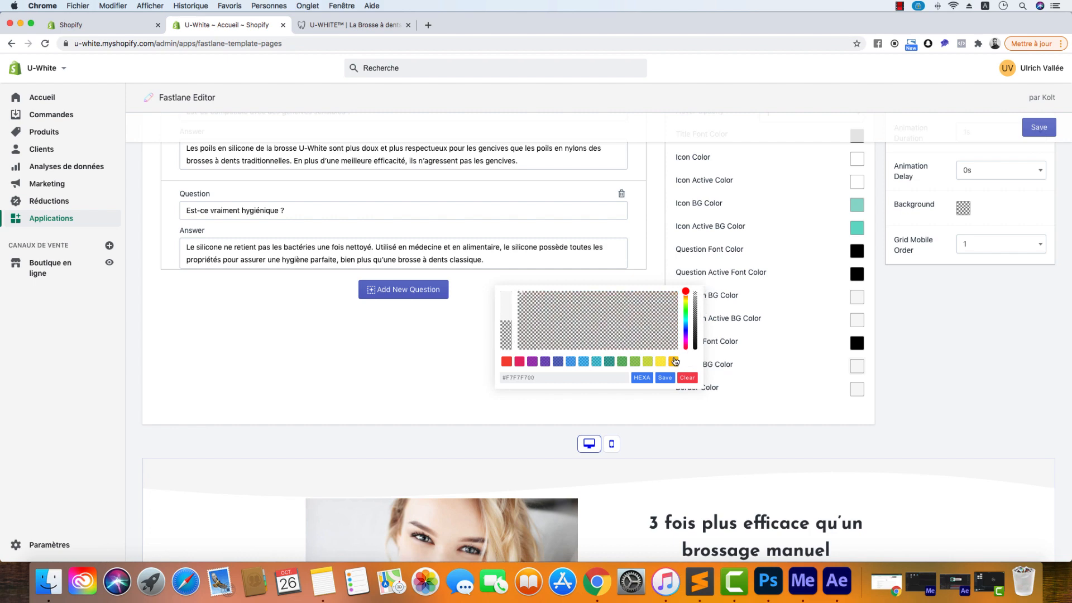
click(664, 377)
Step: Expand and collapse questions in both FAQs in the preview to compare the answer backgrounds
scroll(707, 445, down, 15)
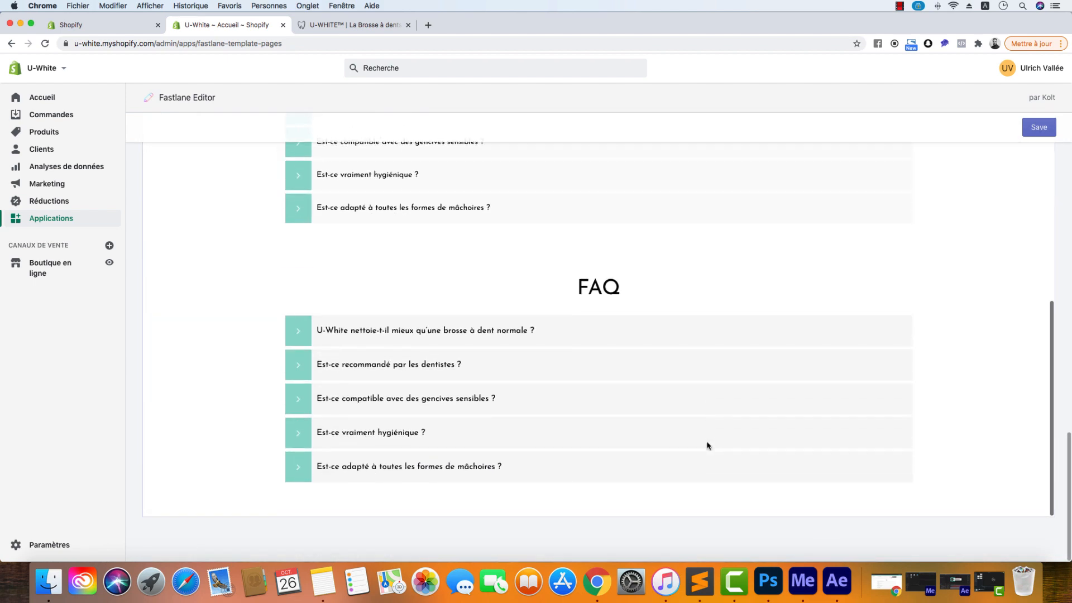
click(475, 333)
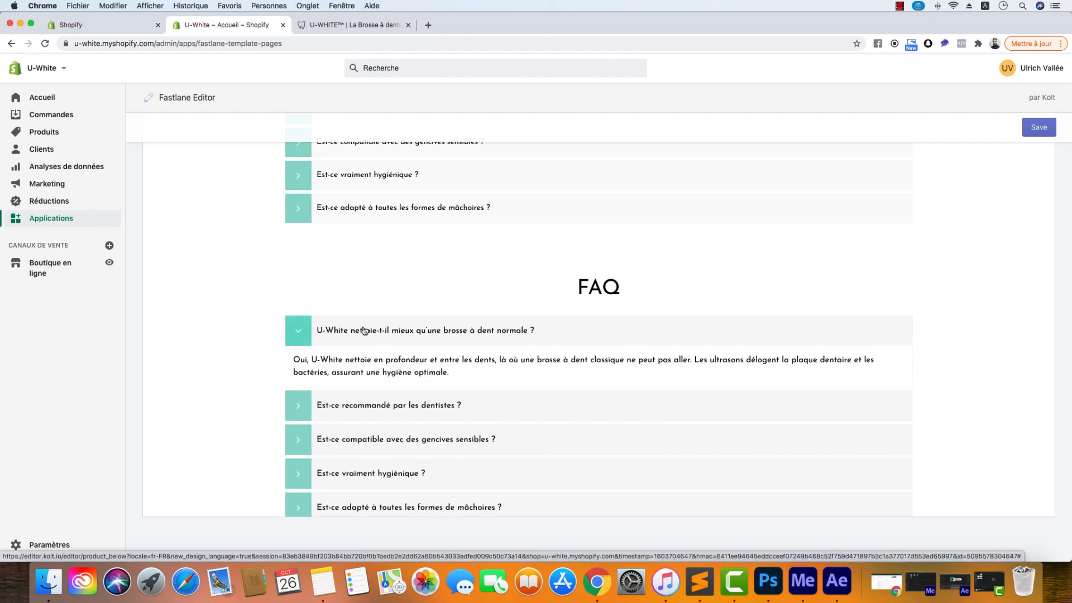
click(310, 342)
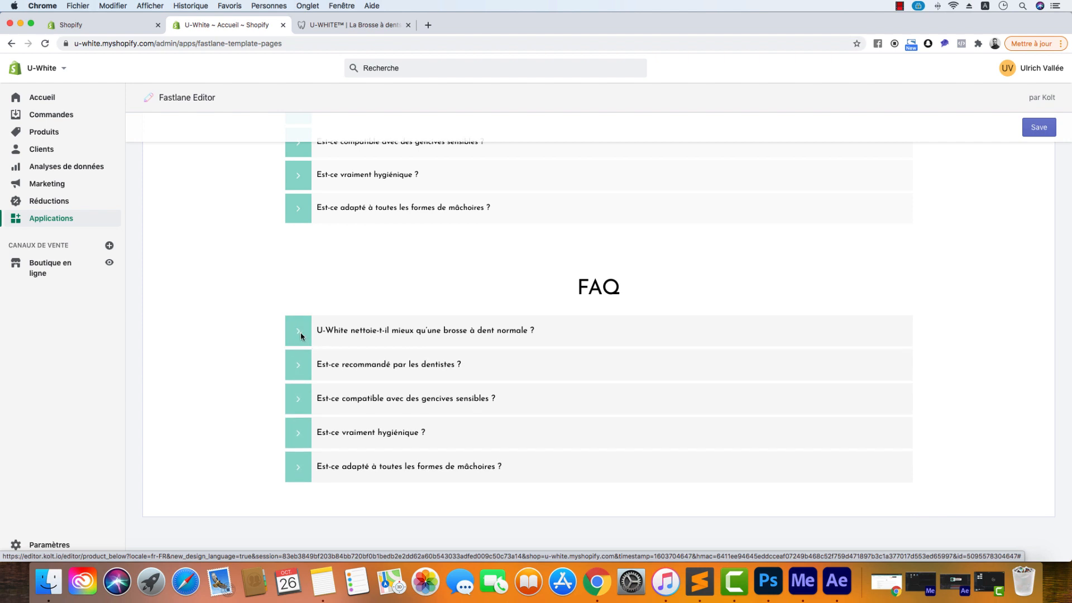
click(385, 208)
click(387, 208)
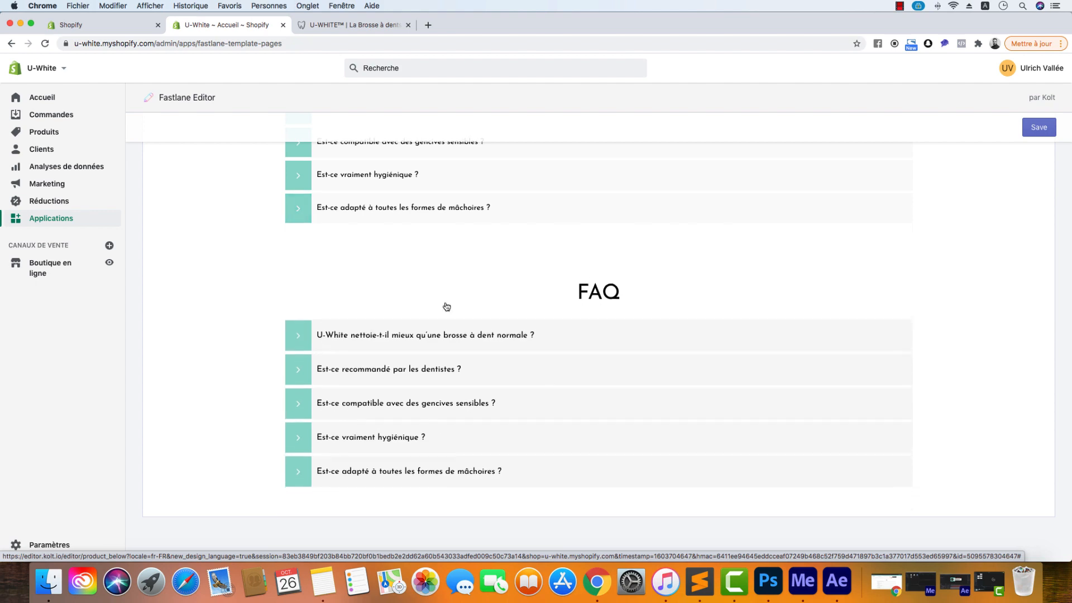
Step: Change the new FAQ block's style to Style 5
scroll(555, 366, up, 10)
scroll(565, 369, up, 10)
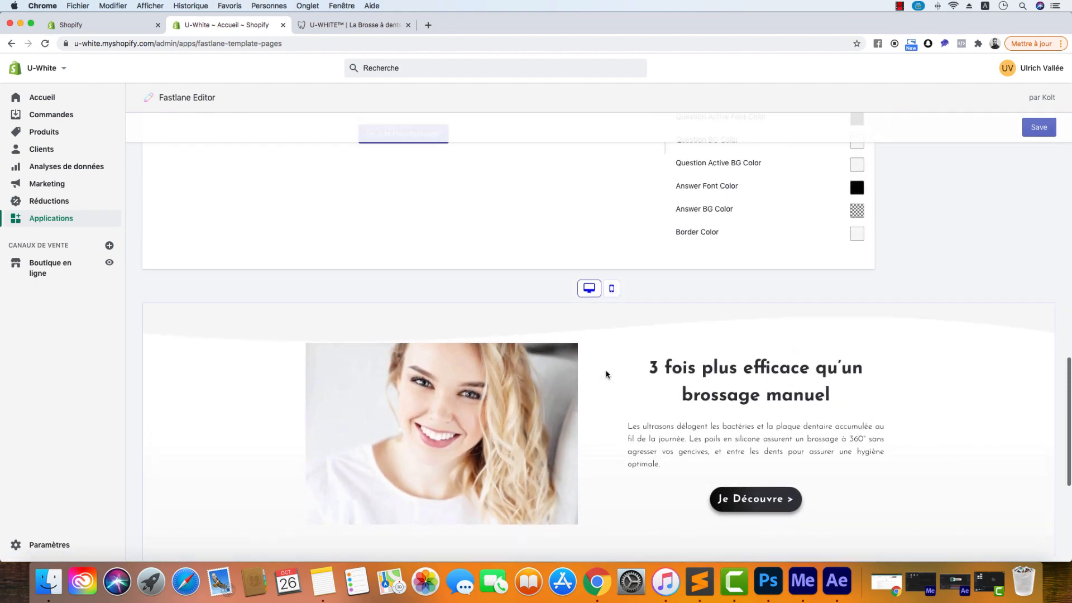
click(789, 221)
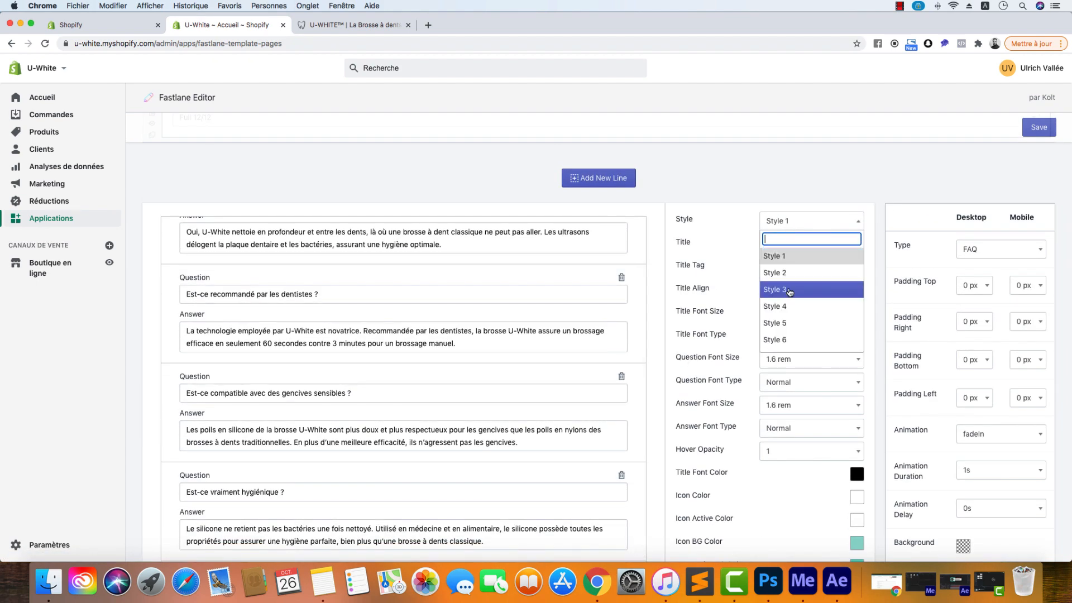
click(789, 323)
Step: Expand the first question of both FAQs in the preview to compare the new FAQ's style with the existing one
scroll(705, 303, down, 5)
scroll(706, 303, down, 5)
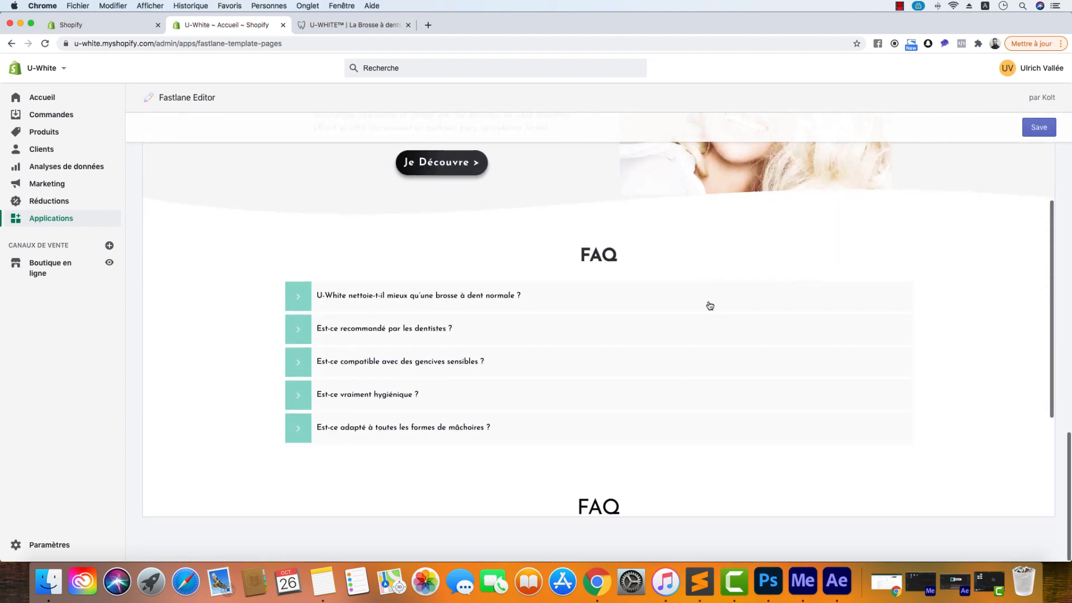
click(438, 211)
click(438, 210)
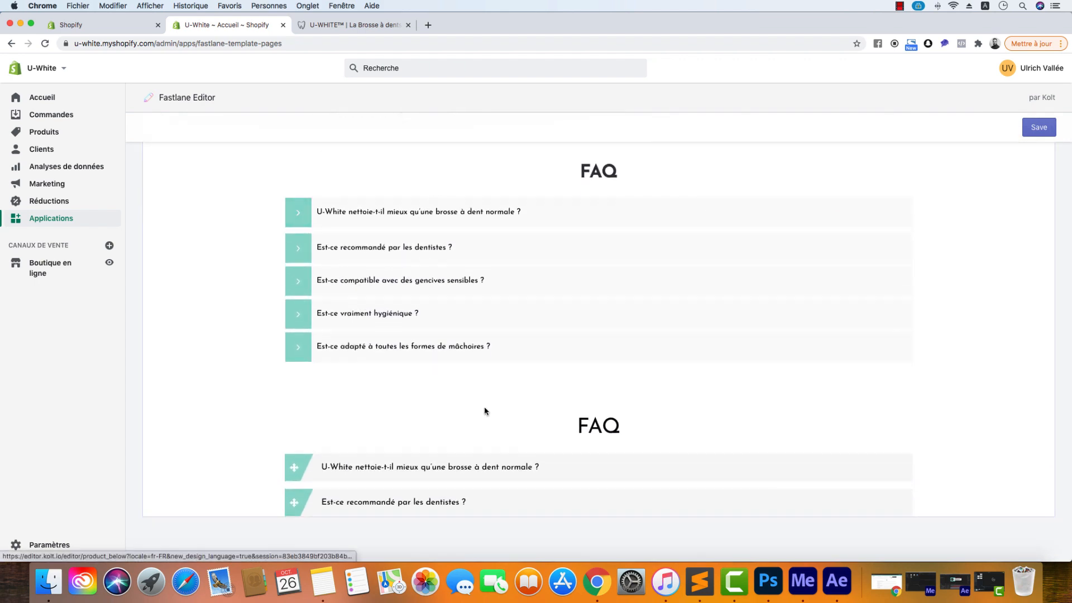
click(481, 468)
scroll(522, 431, down, 3)
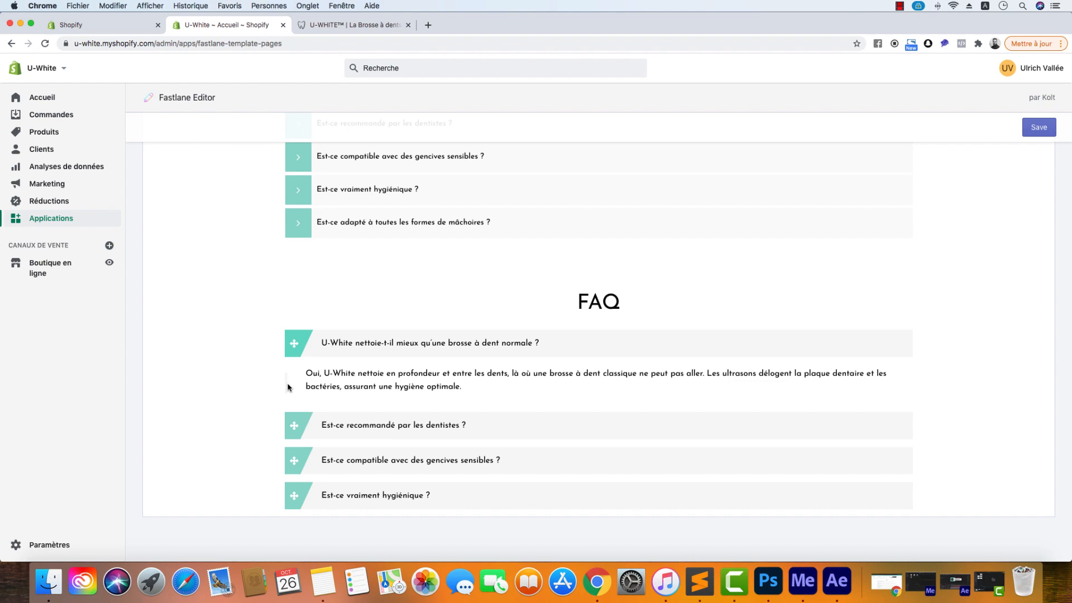
scroll(288, 385, down, 2)
Step: Copy the hex code #66D9C7 from Icon Active BG Color and save it as the new FAQ's Border Color
scroll(691, 399, up, 15)
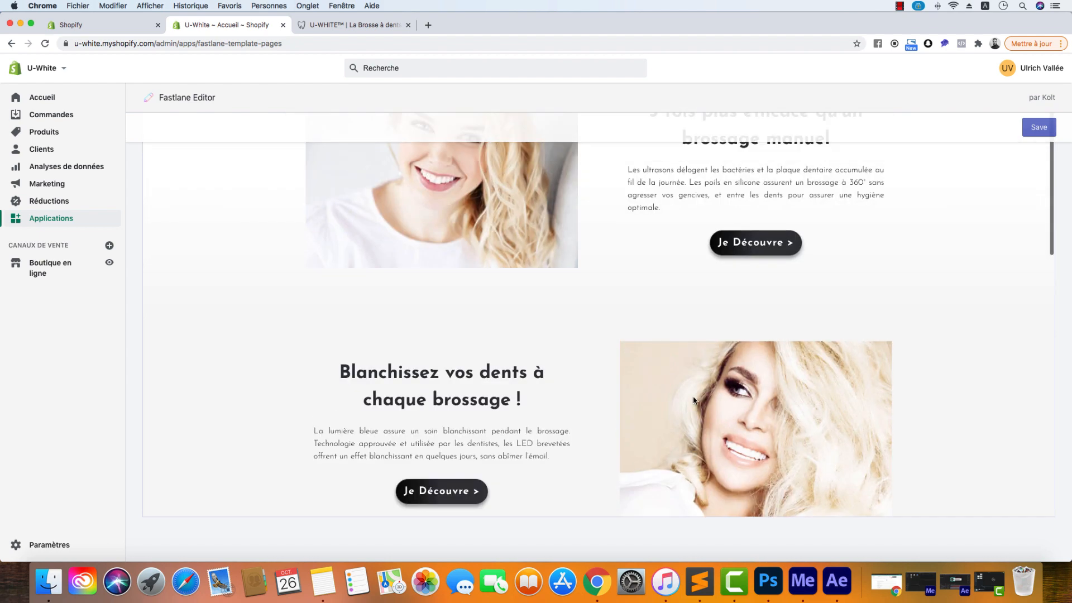
scroll(746, 406, up, 2)
click(857, 351)
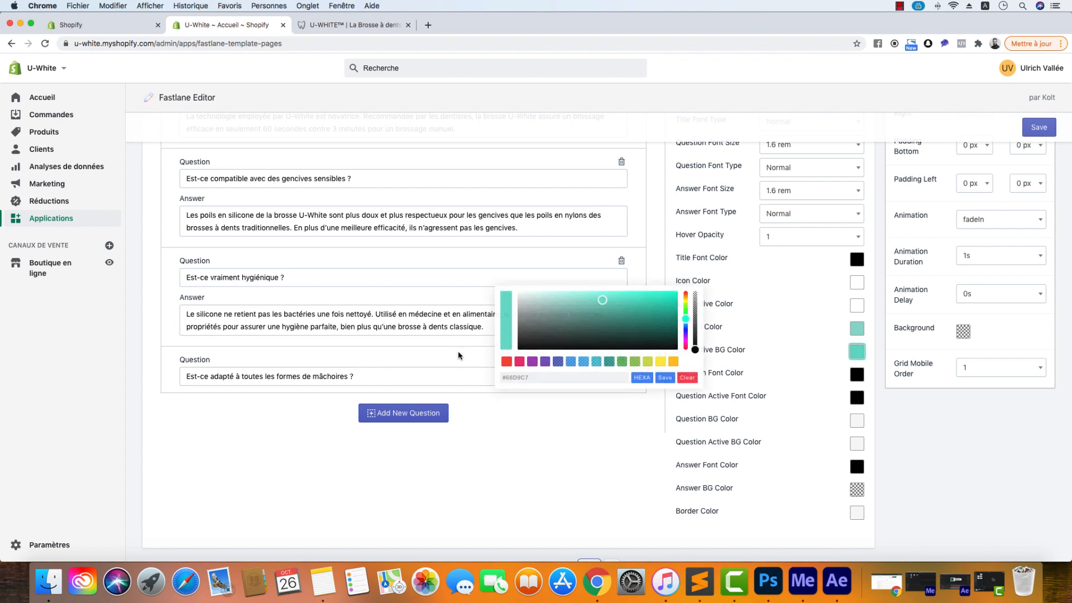
drag(569, 374, 496, 372)
key(super+c)
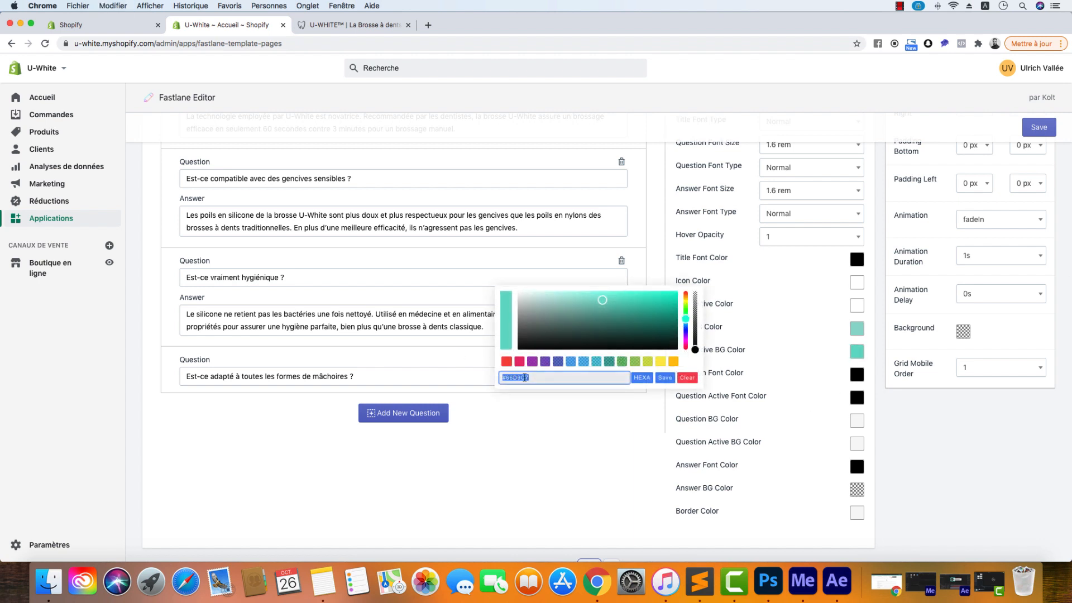
click(892, 437)
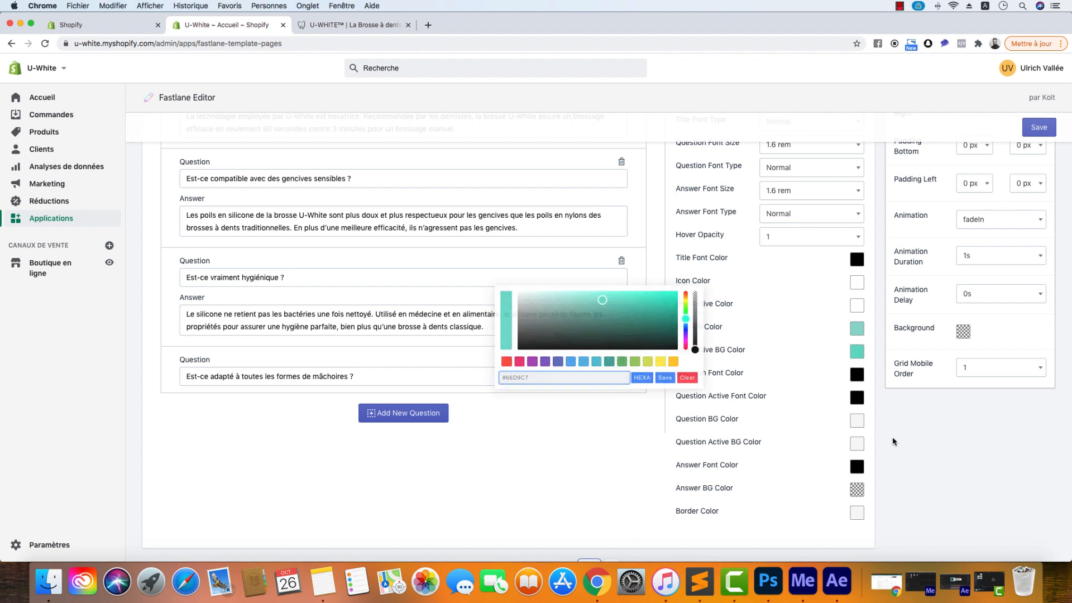
click(861, 515)
drag(529, 375, 489, 373)
key(super+v)
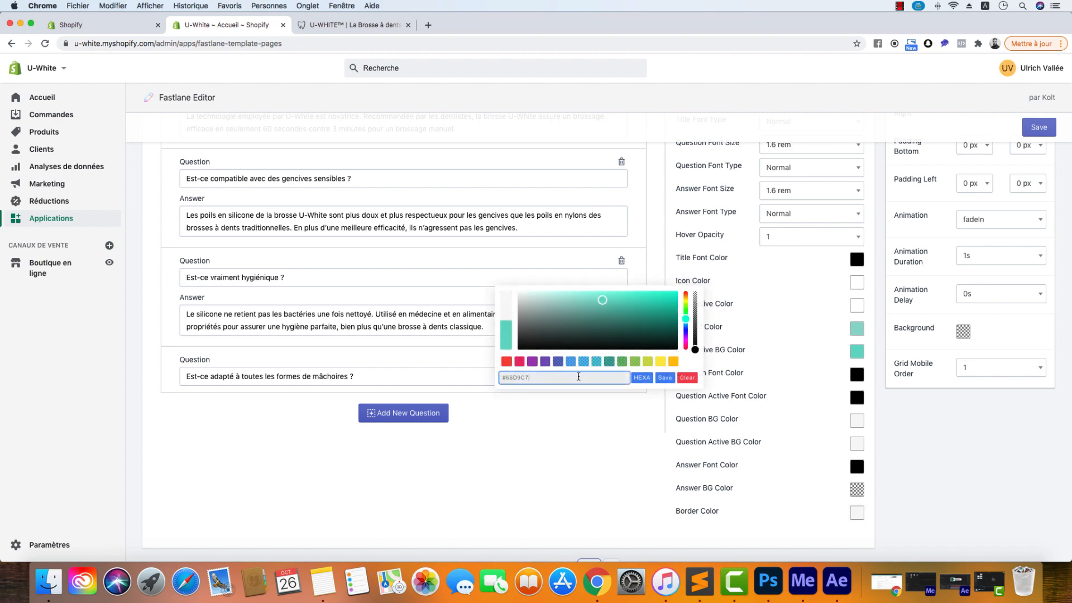
click(663, 379)
Step: Expand the new FAQ's first question in the preview to check the answer's border colour
scroll(654, 460, down, 7)
scroll(654, 460, down, 15)
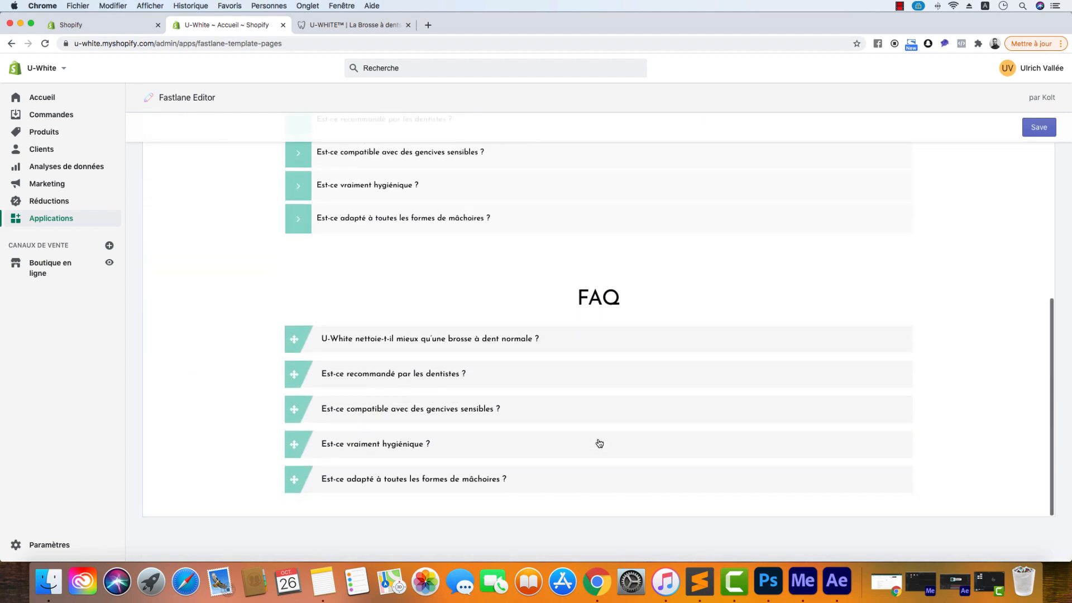
click(452, 340)
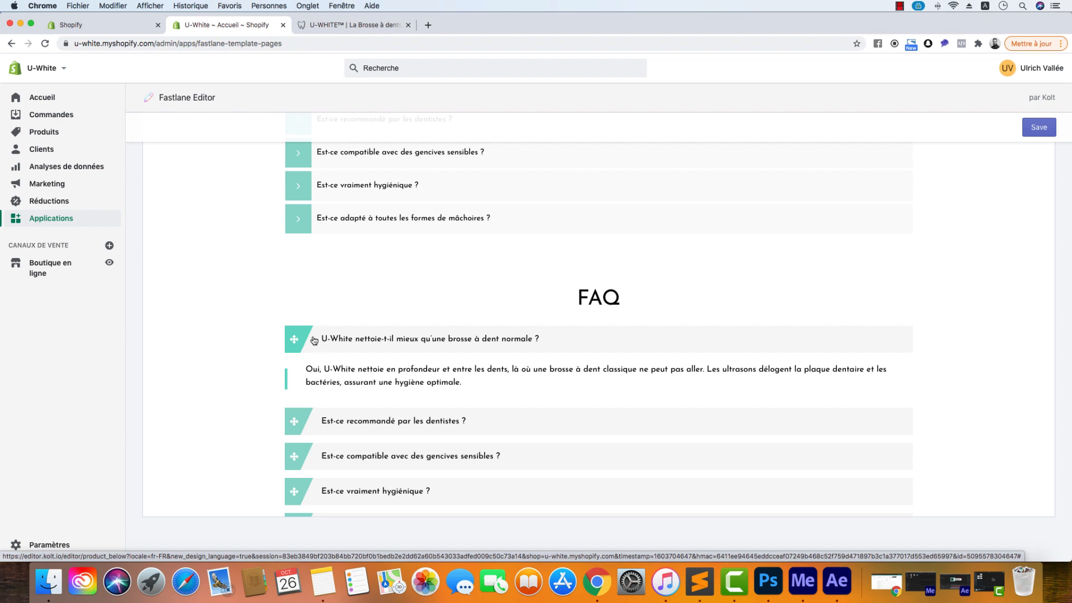
Step: Switch the new FAQ block to Style 8 and try out its first question in the preview
scroll(432, 343, up, 10)
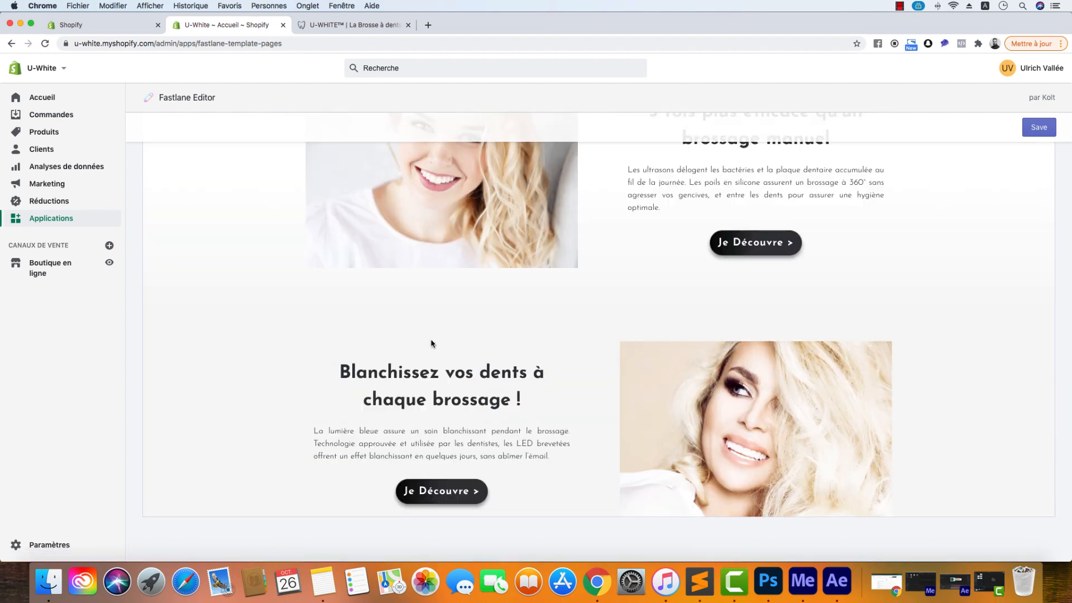
scroll(748, 320, down, 10)
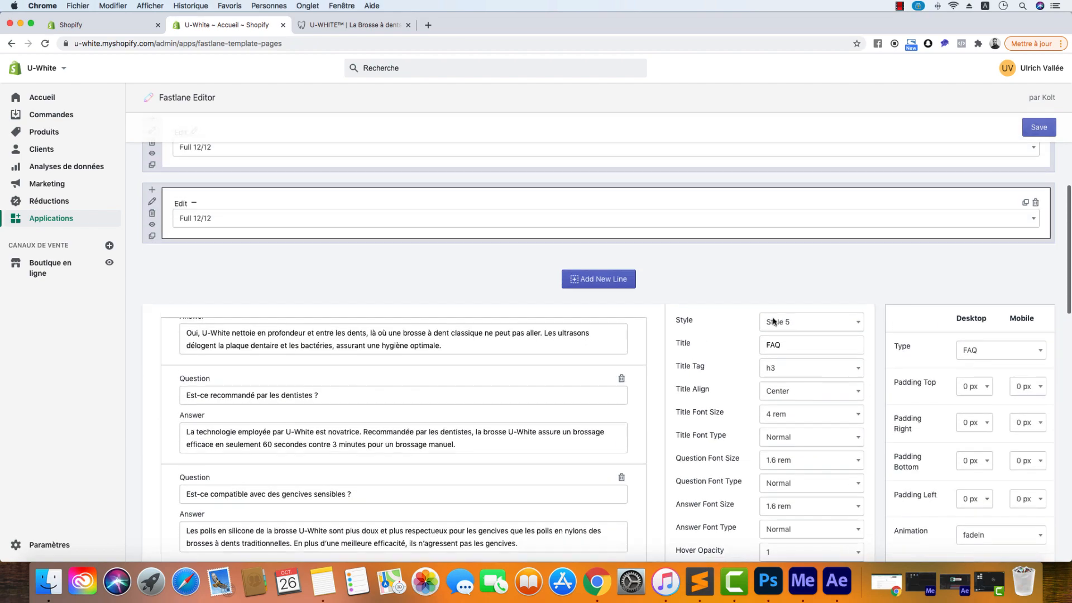
scroll(782, 318, down, 3)
scroll(784, 316, up, 5)
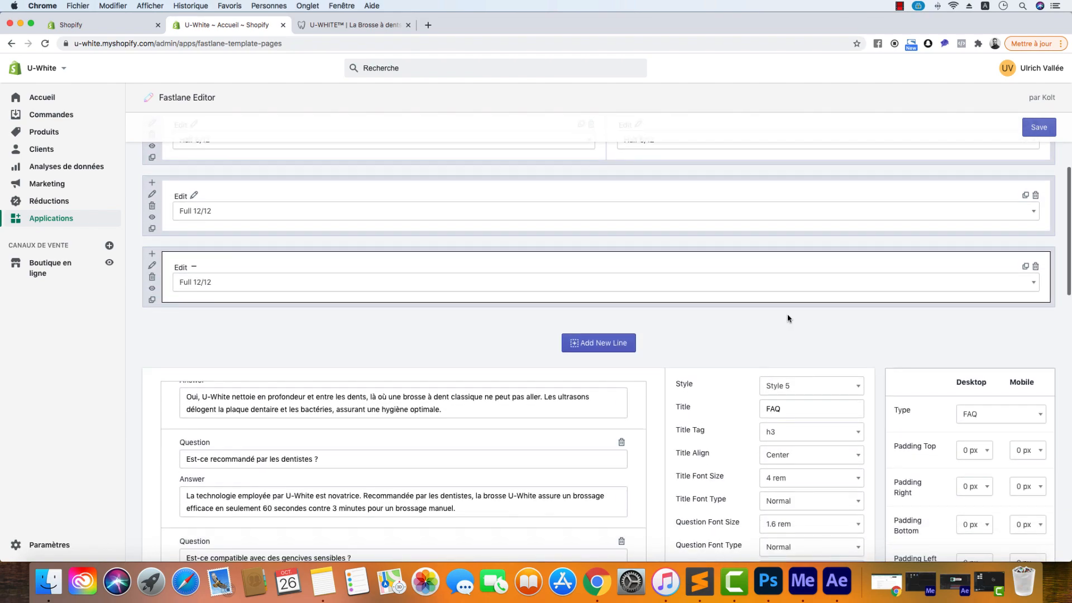
click(810, 384)
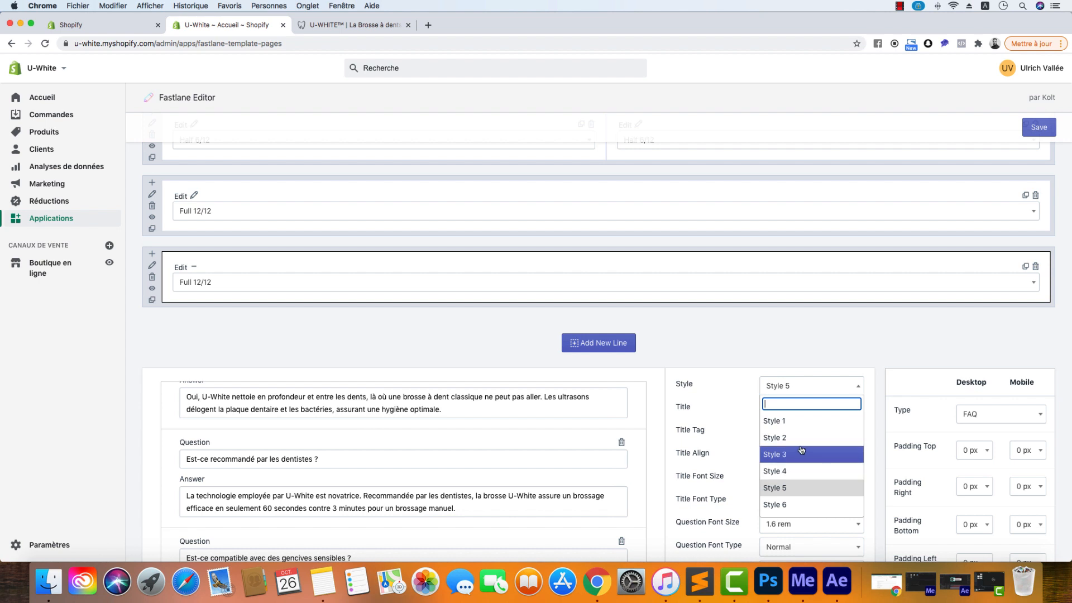
scroll(799, 472, down, 3)
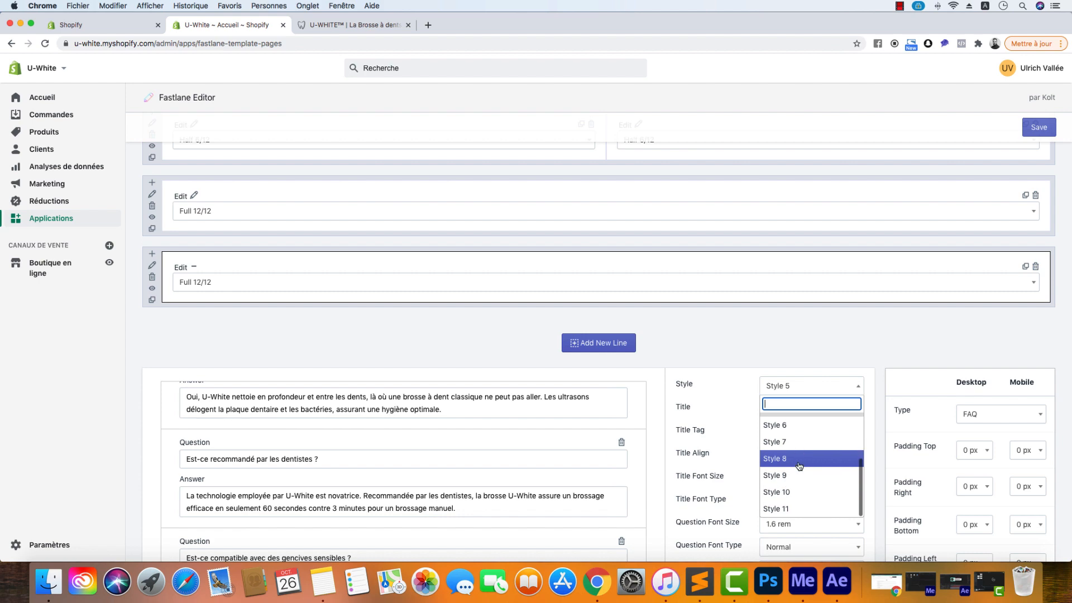
click(798, 463)
scroll(710, 457, down, 10)
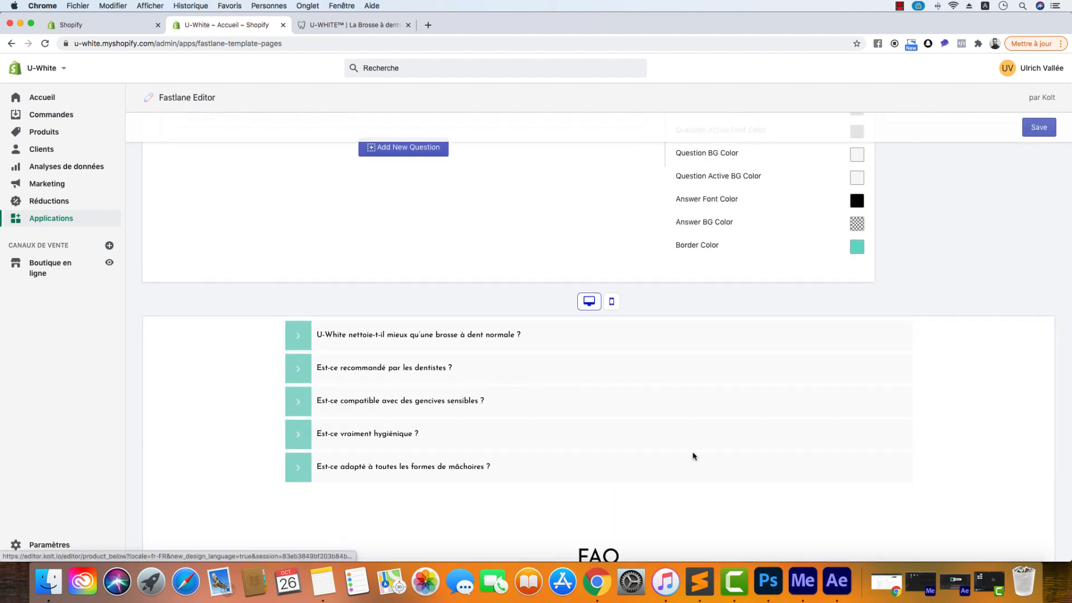
click(471, 342)
Step: Set the new FAQ block's style to Style 11 and check its layout in the preview
scroll(638, 352, up, 5)
scroll(638, 352, up, 15)
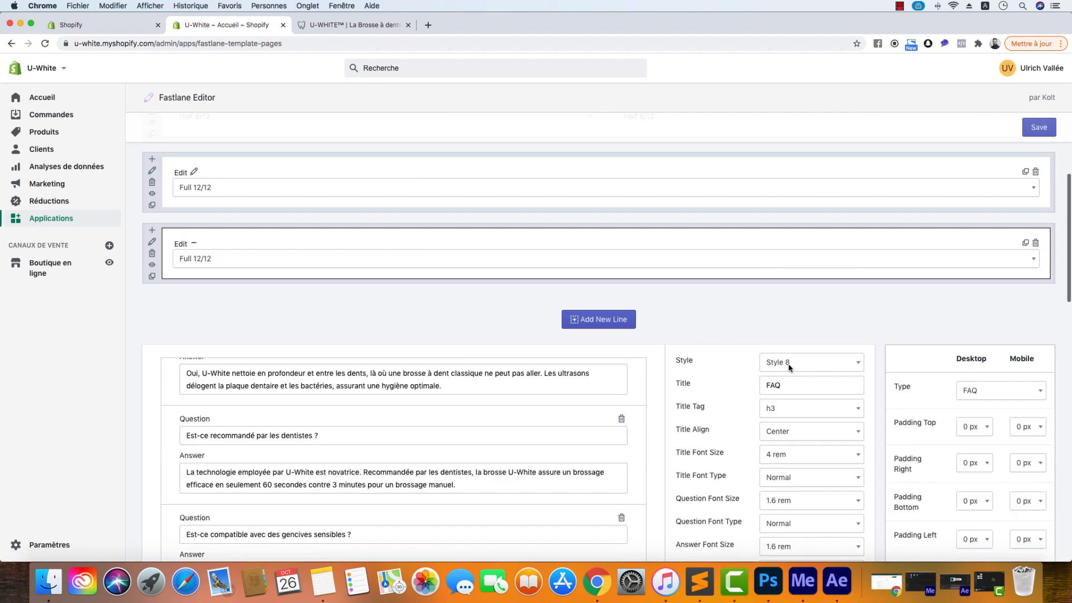
scroll(798, 380, down, 5)
scroll(813, 390, up, 2)
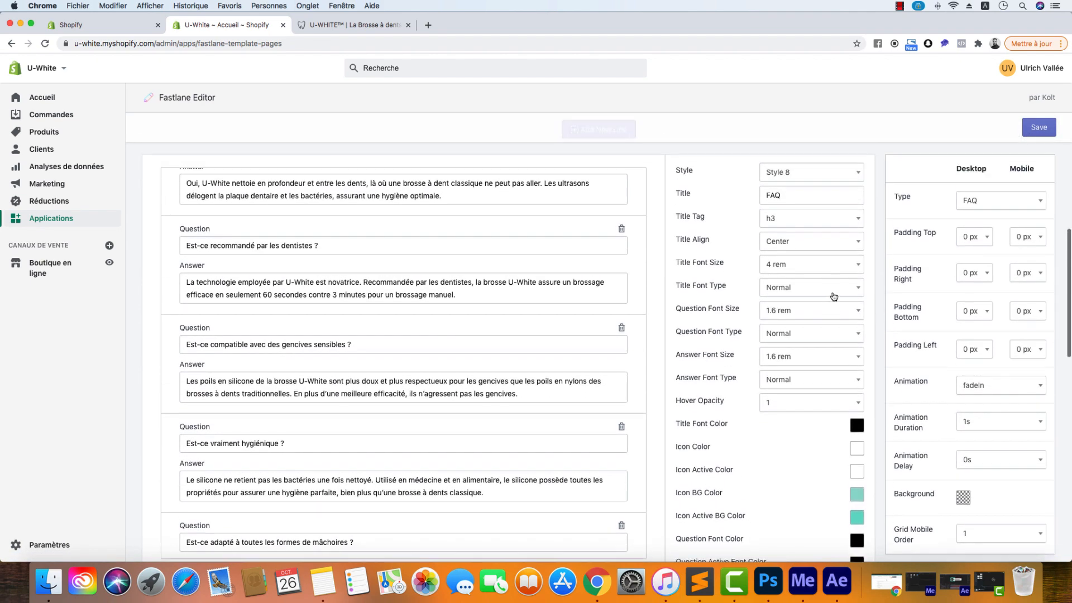
click(824, 187)
click(814, 304)
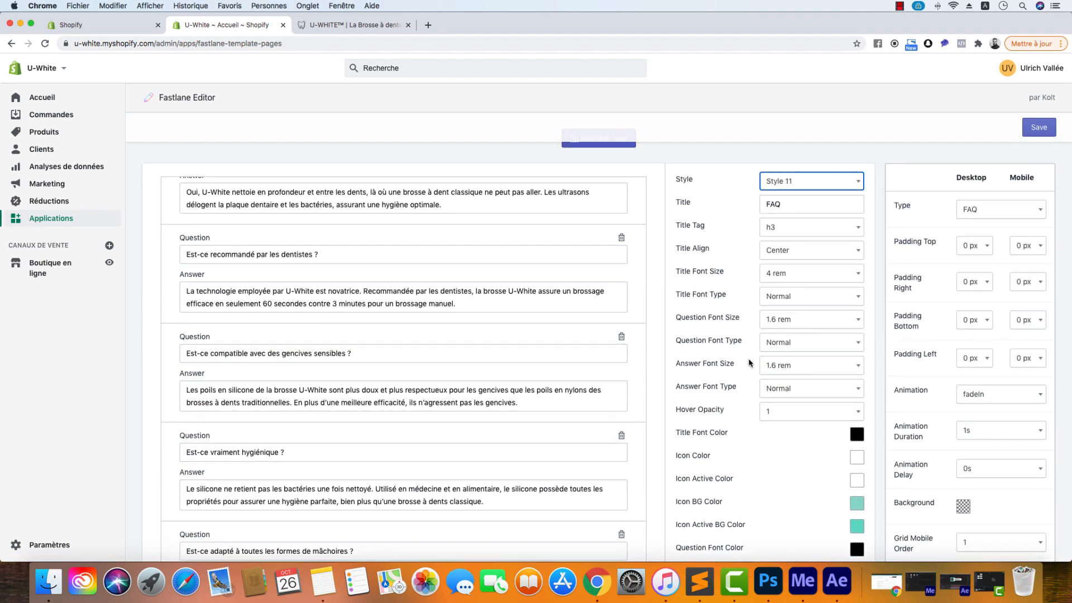
scroll(732, 348, down, 15)
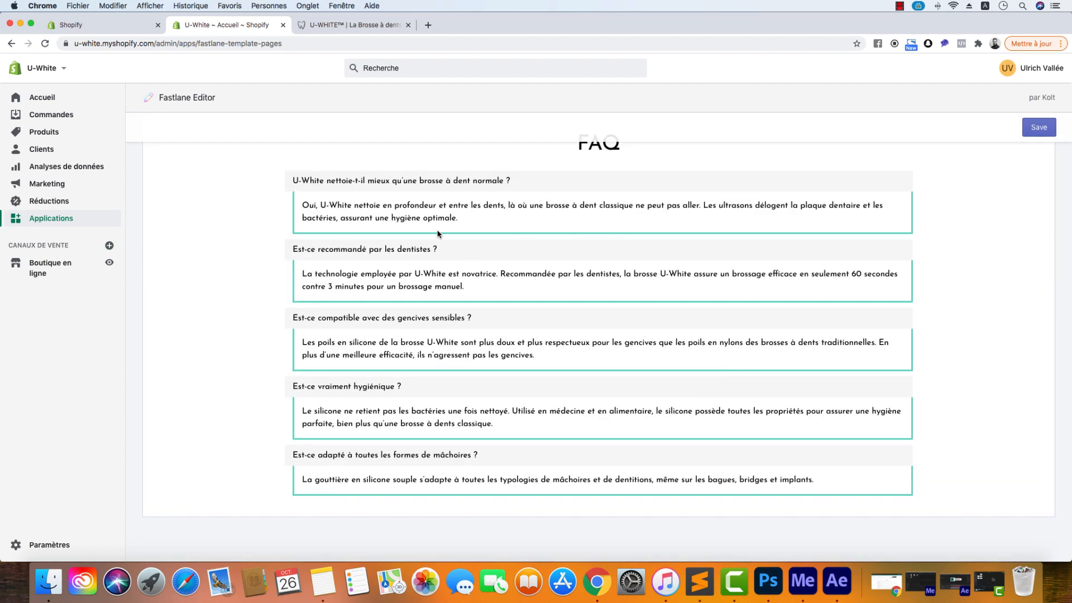
Step: Set the new FAQ's Border Color to #FAFAFA, save the colour and check the answer borders in the preview
scroll(438, 233, up, 15)
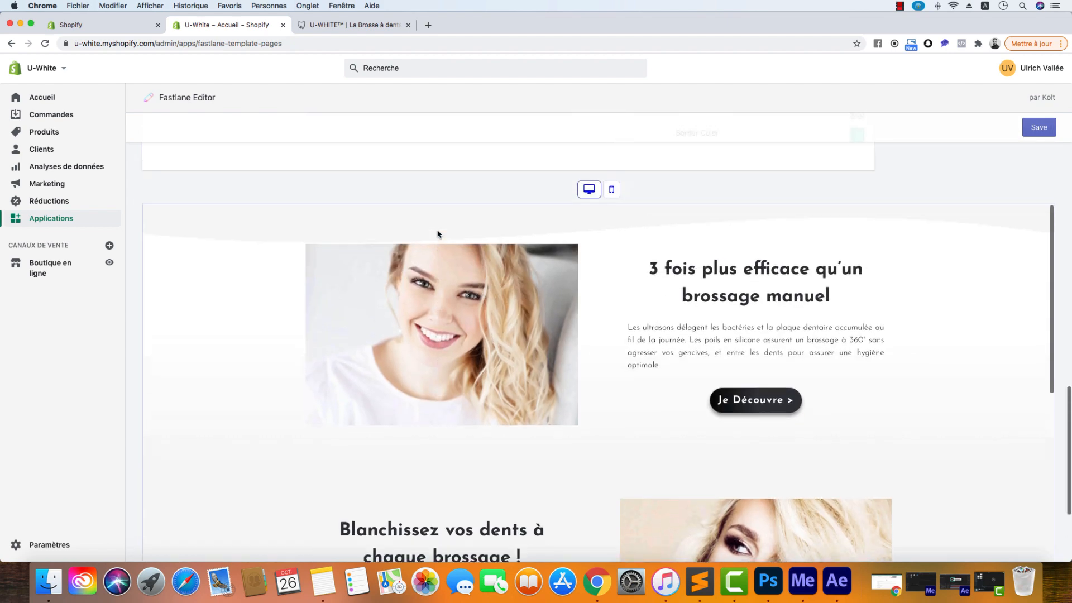
scroll(499, 241, up, 3)
click(856, 378)
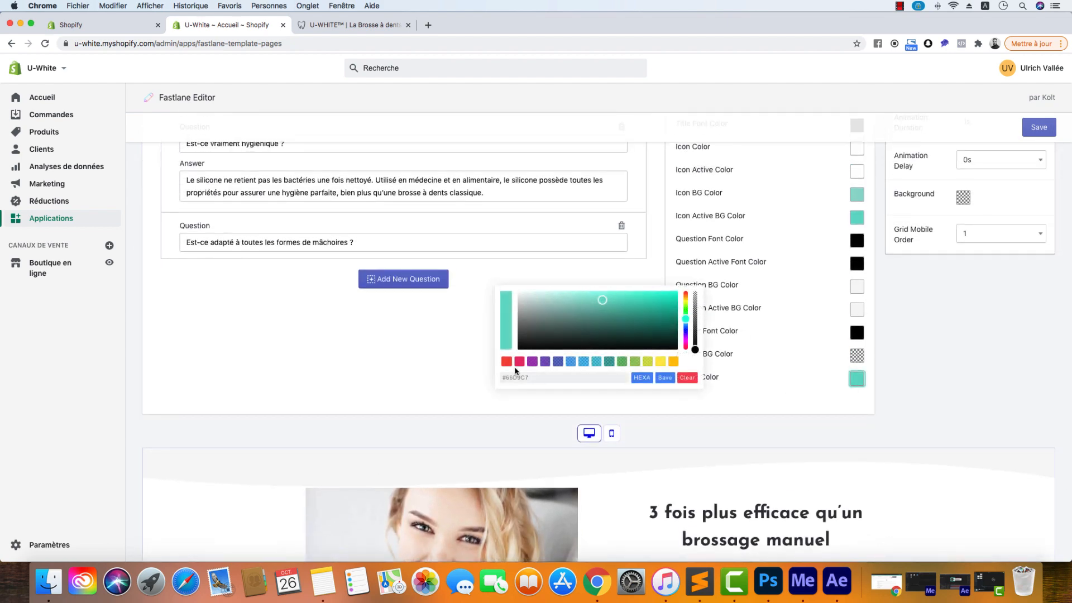
drag(539, 376, 505, 374)
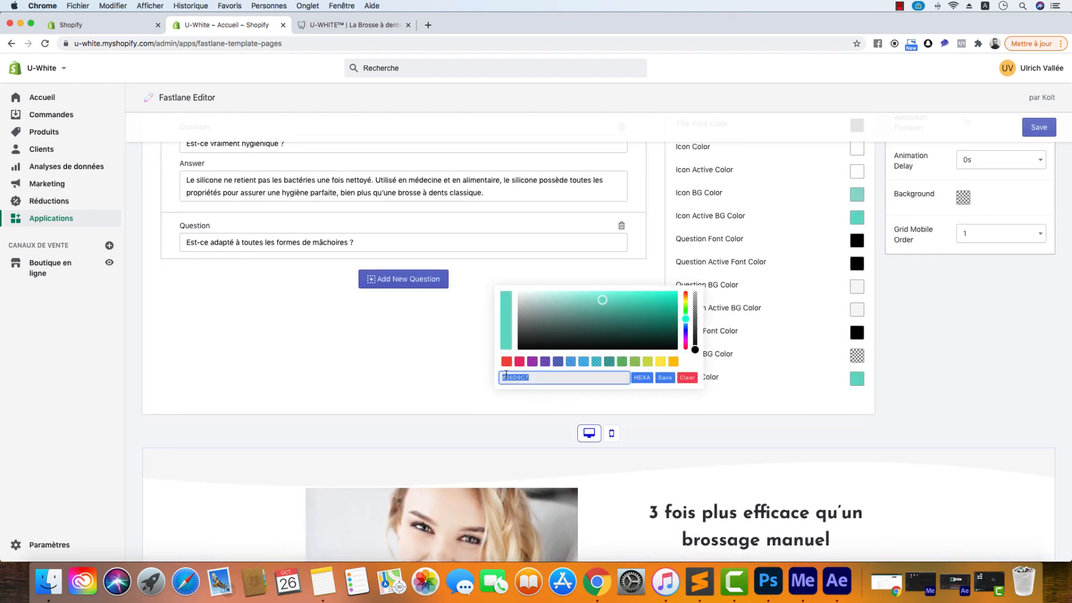
text(FAFAFA)
click(671, 383)
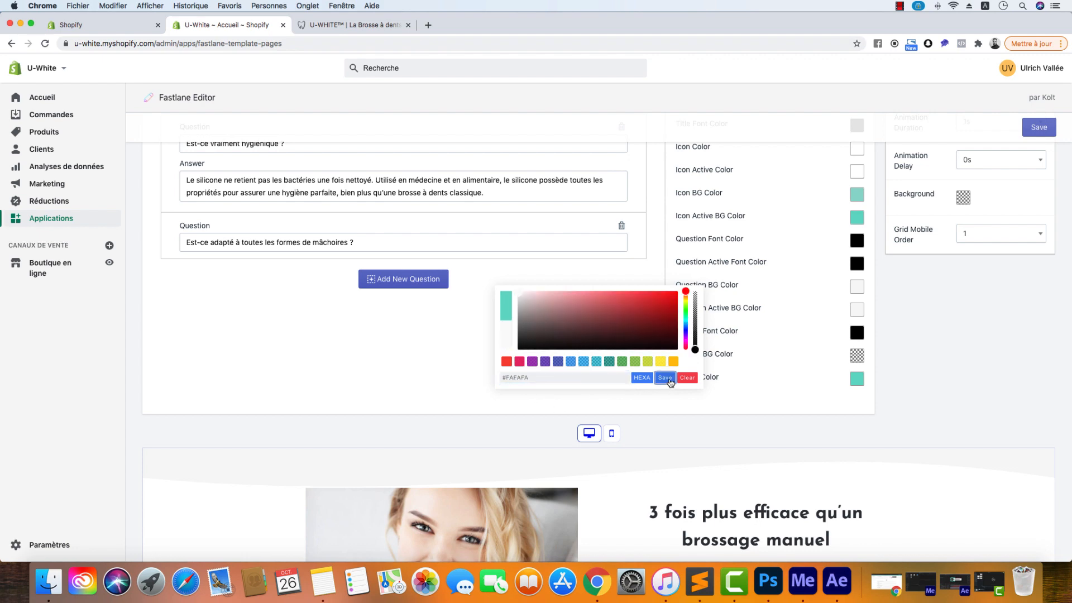
scroll(682, 471, down, 7)
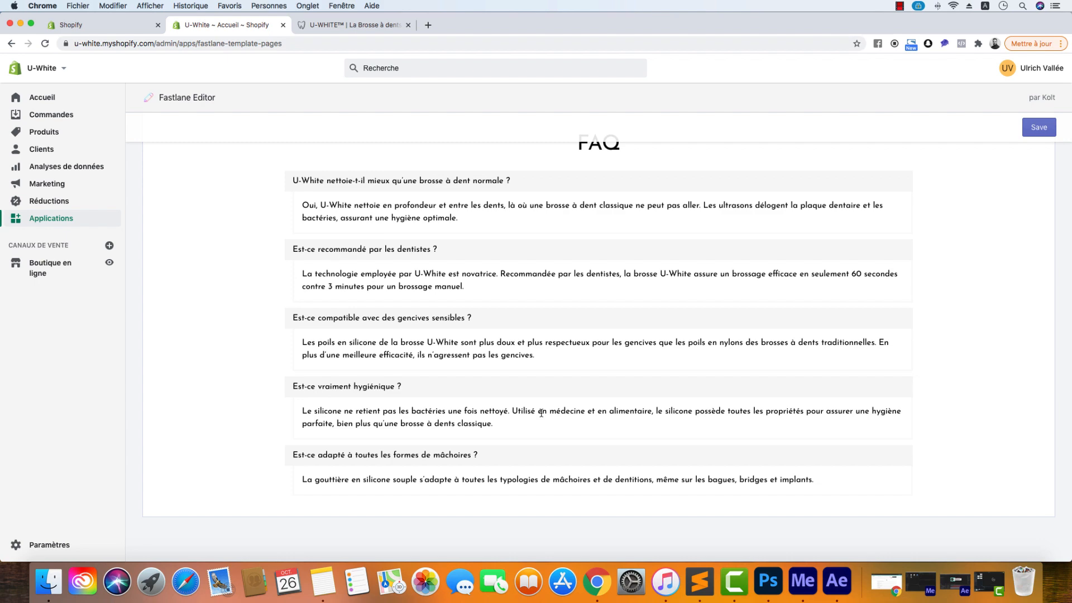
Step: Review the new FAQ's style and colour settings, its questions and answers, and the template's line layout
scroll(541, 413, up, 20)
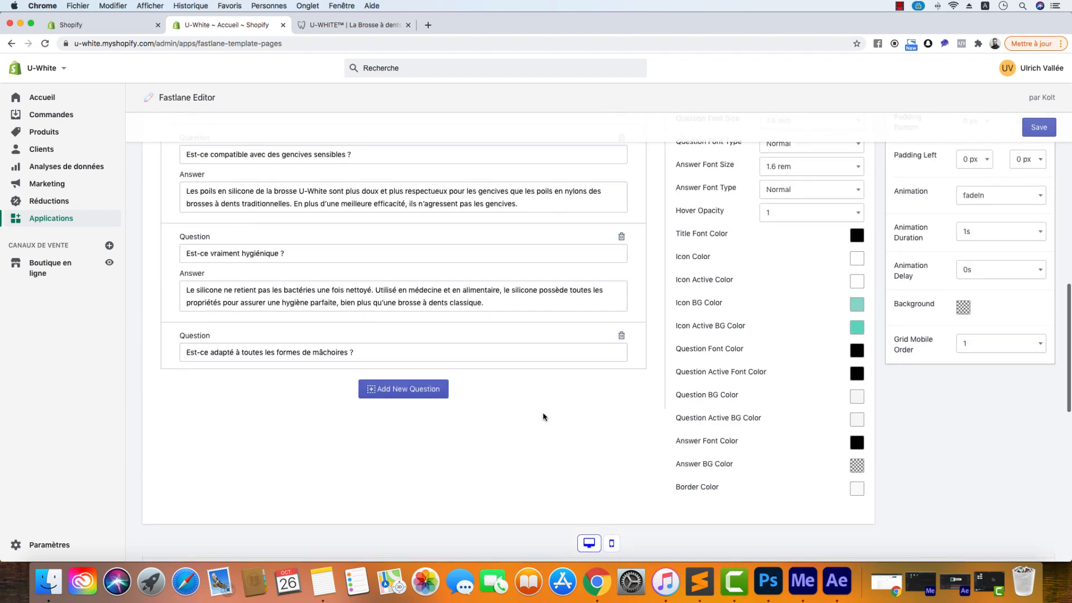
scroll(543, 416, up, 5)
scroll(816, 402, down, 3)
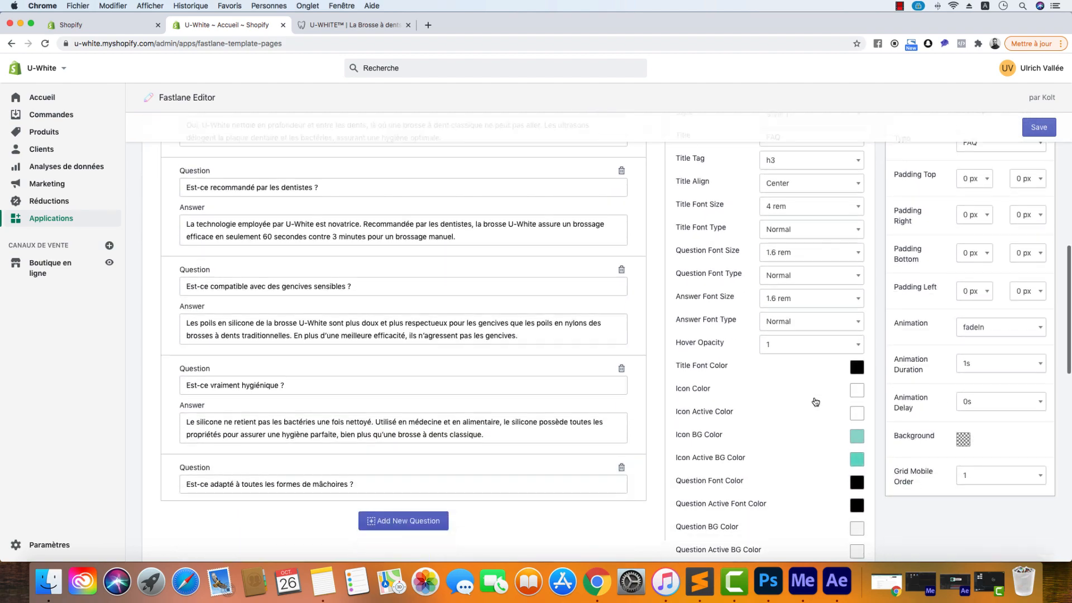
scroll(815, 401, down, 5)
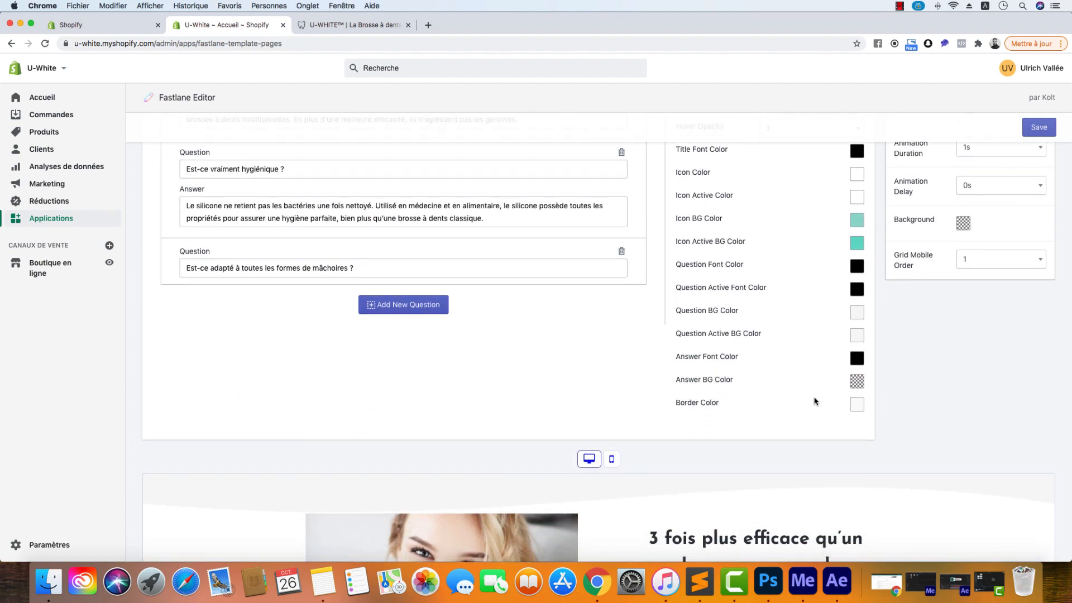
scroll(761, 273, up, 1)
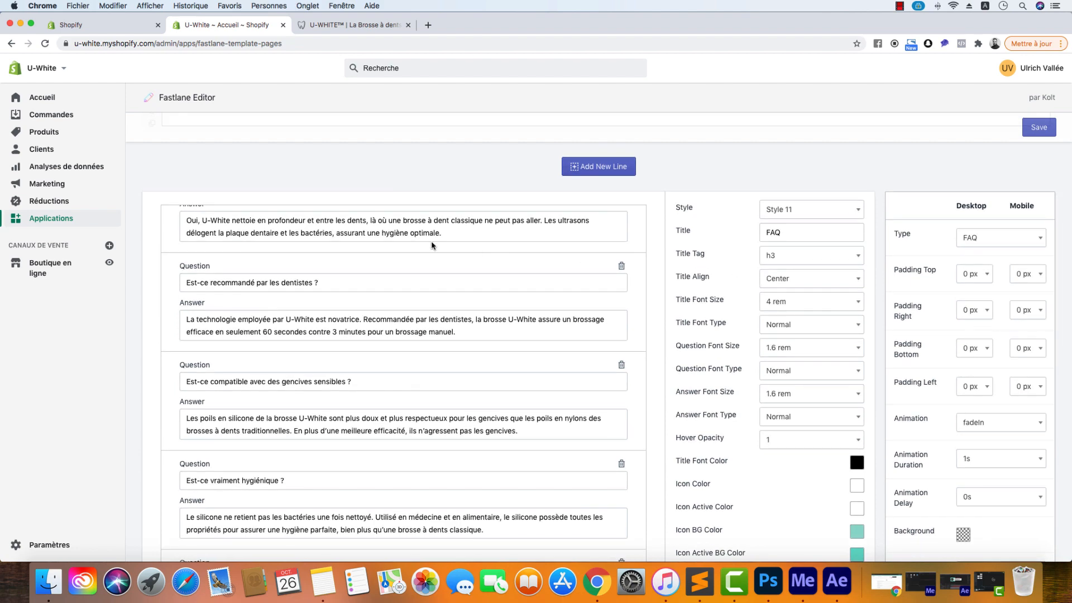
scroll(454, 262, up, 2)
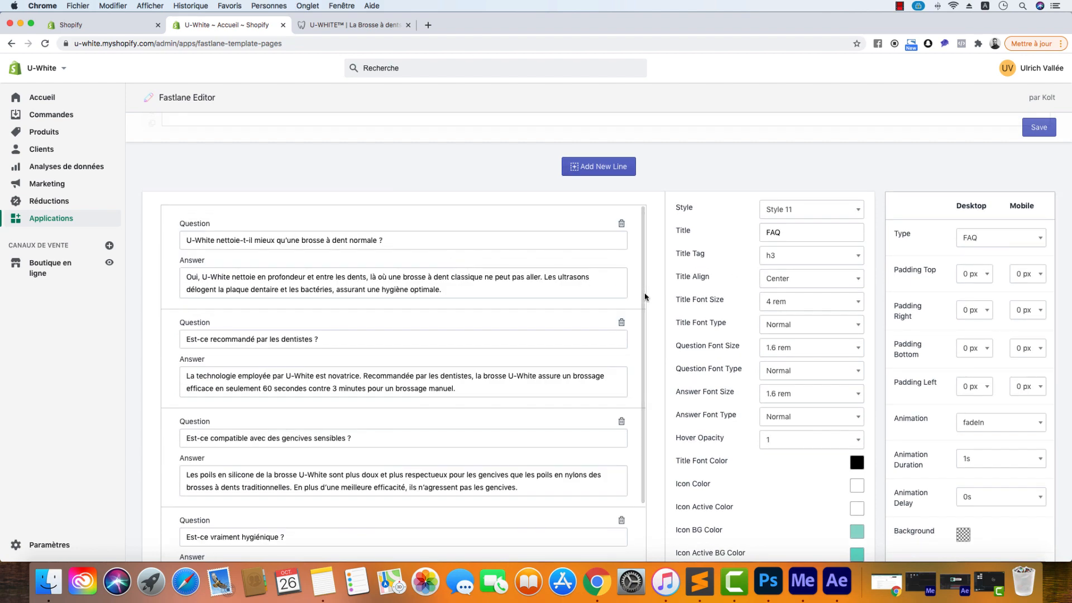
scroll(646, 296, up, 6)
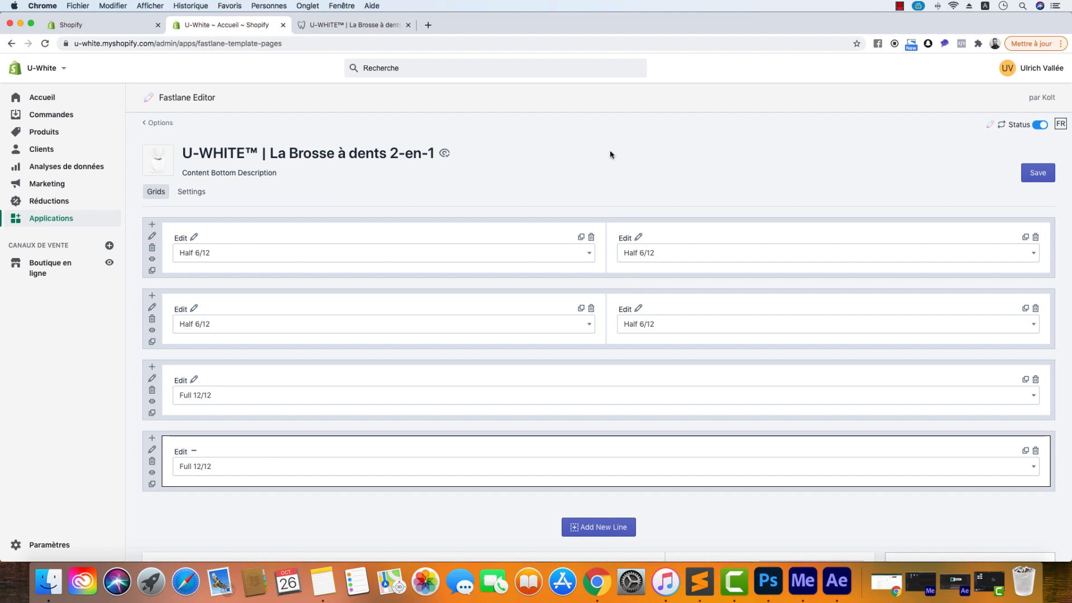
Step: Switch to the live U-WHITE product page and look over its FAQ and the image sections above it
click(365, 26)
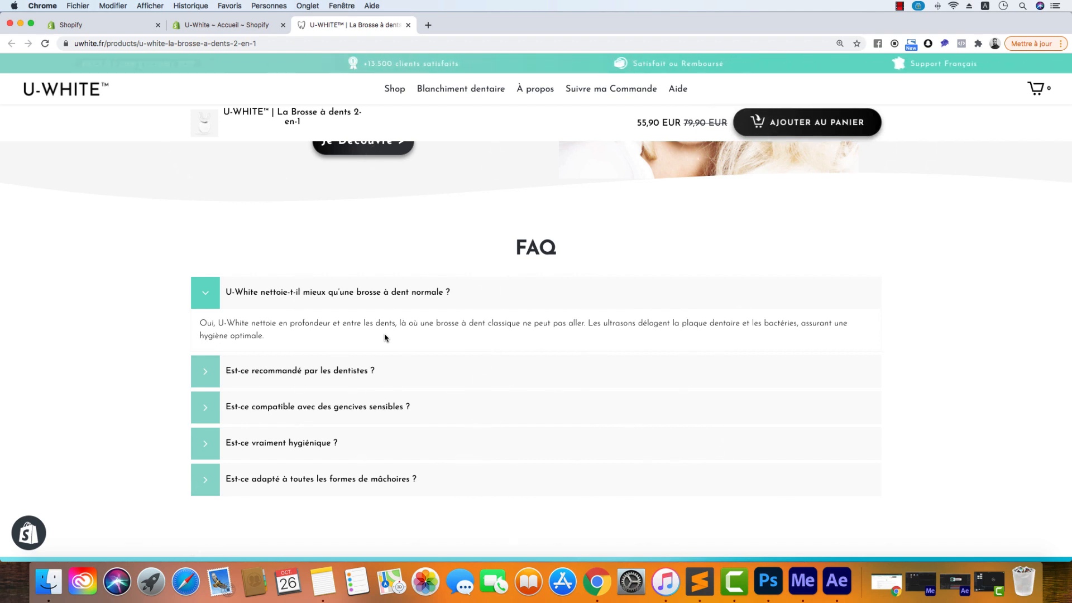
scroll(384, 337, up, 8)
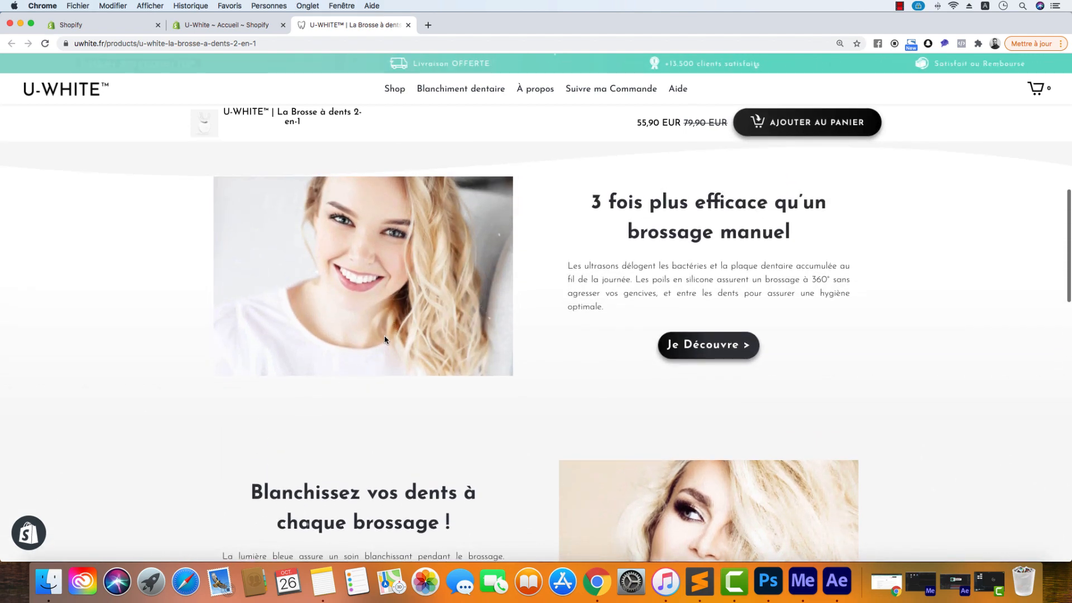